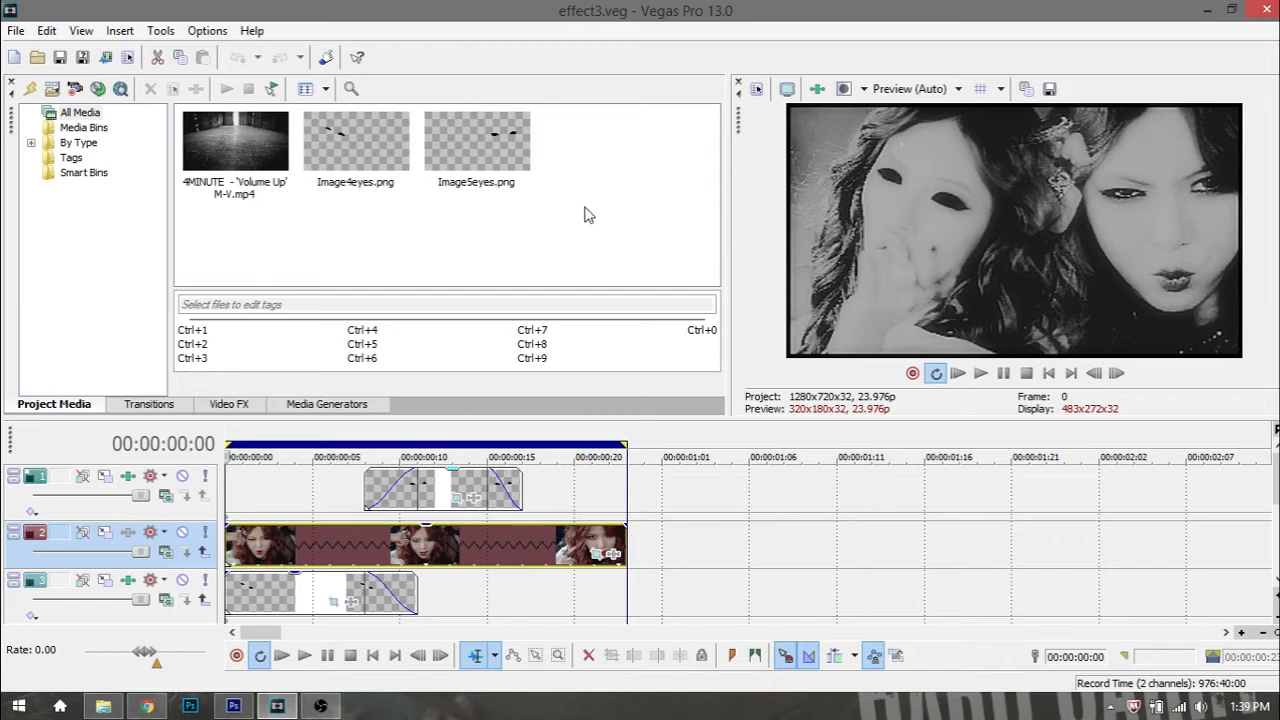
# Step: Switch to Photoshop and show Layer 0 beneath the black eyes in Image2.png, with the whole image in view
pyautogui.click(362, 162)
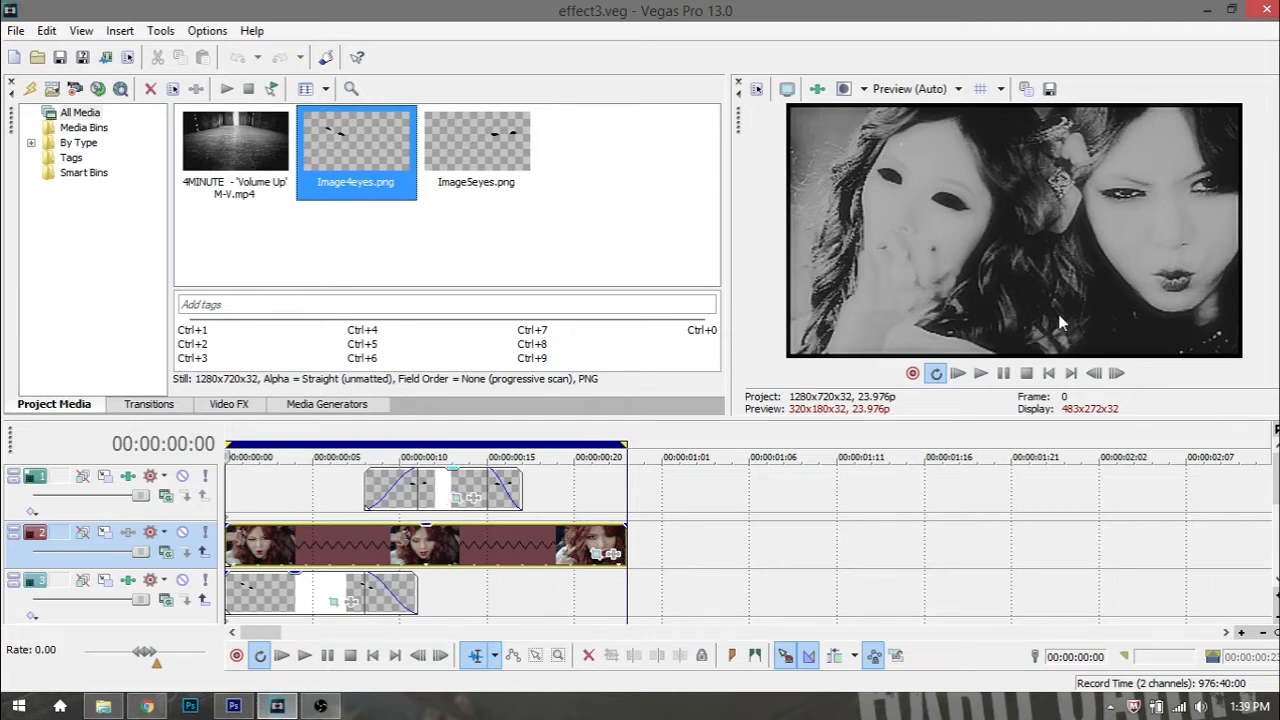
pyautogui.click(233, 706)
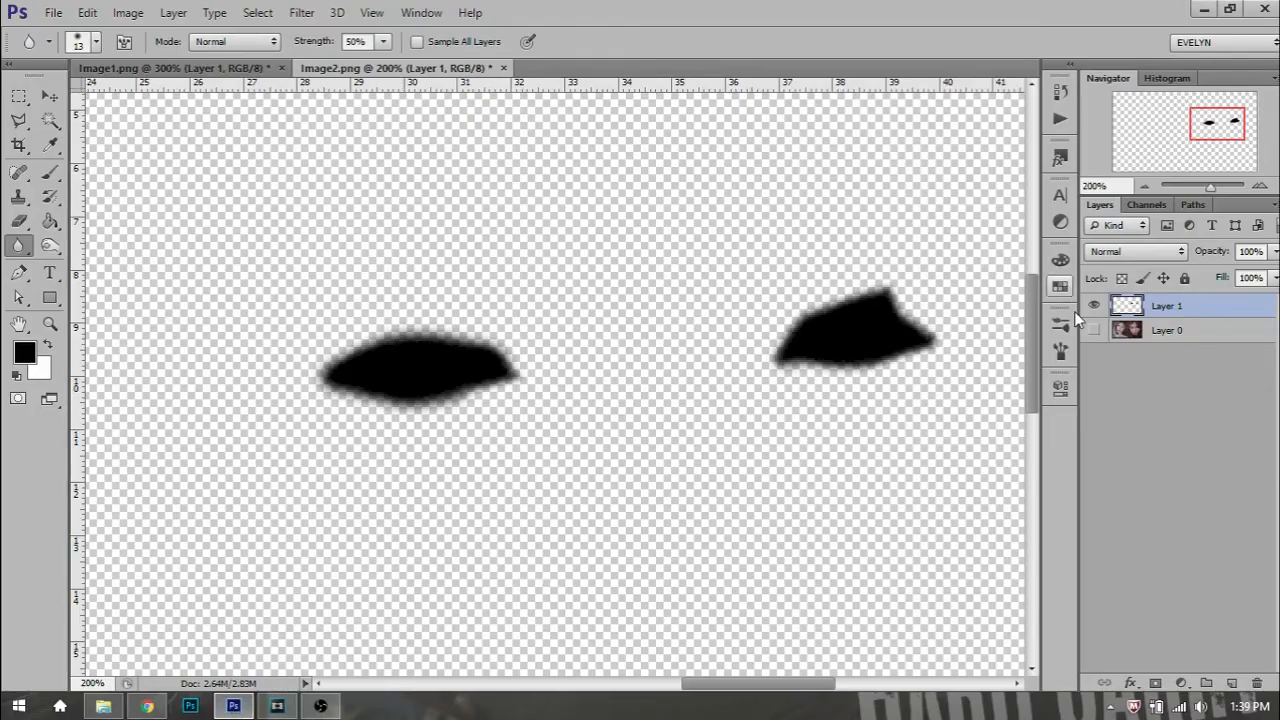
pyautogui.click(1094, 330)
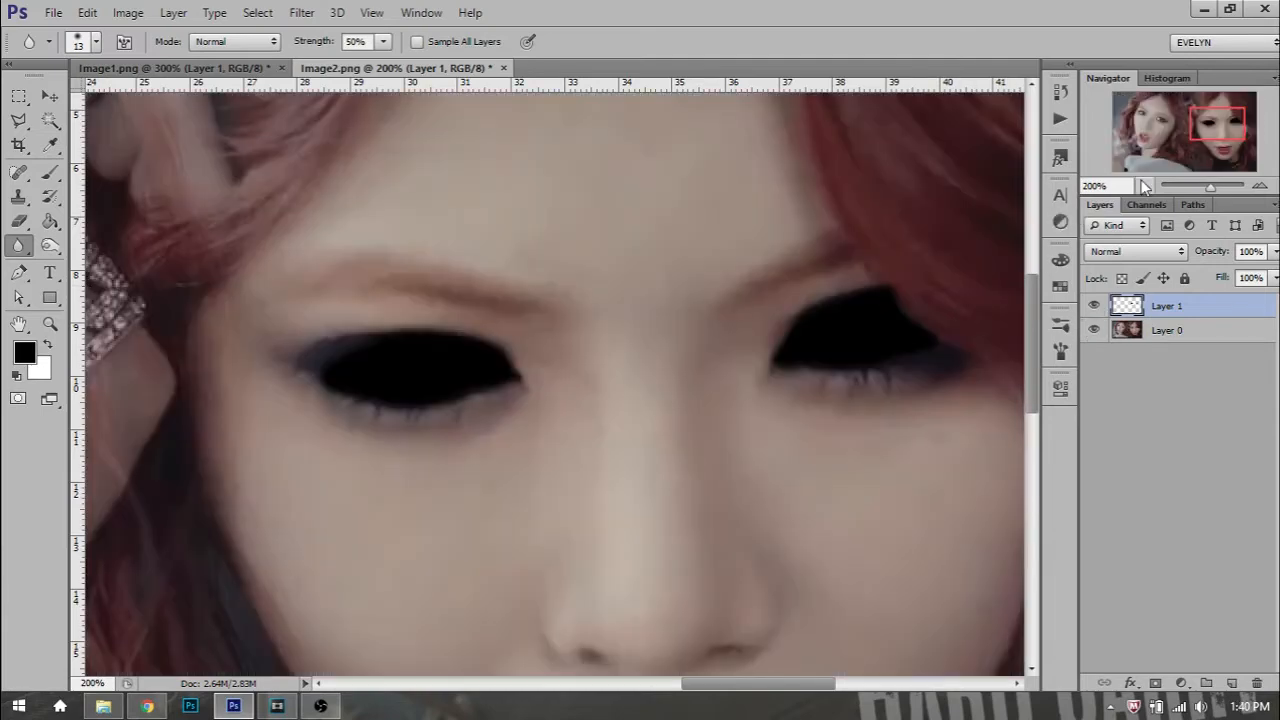
pyautogui.click(1145, 186)
pyautogui.click(1145, 186)
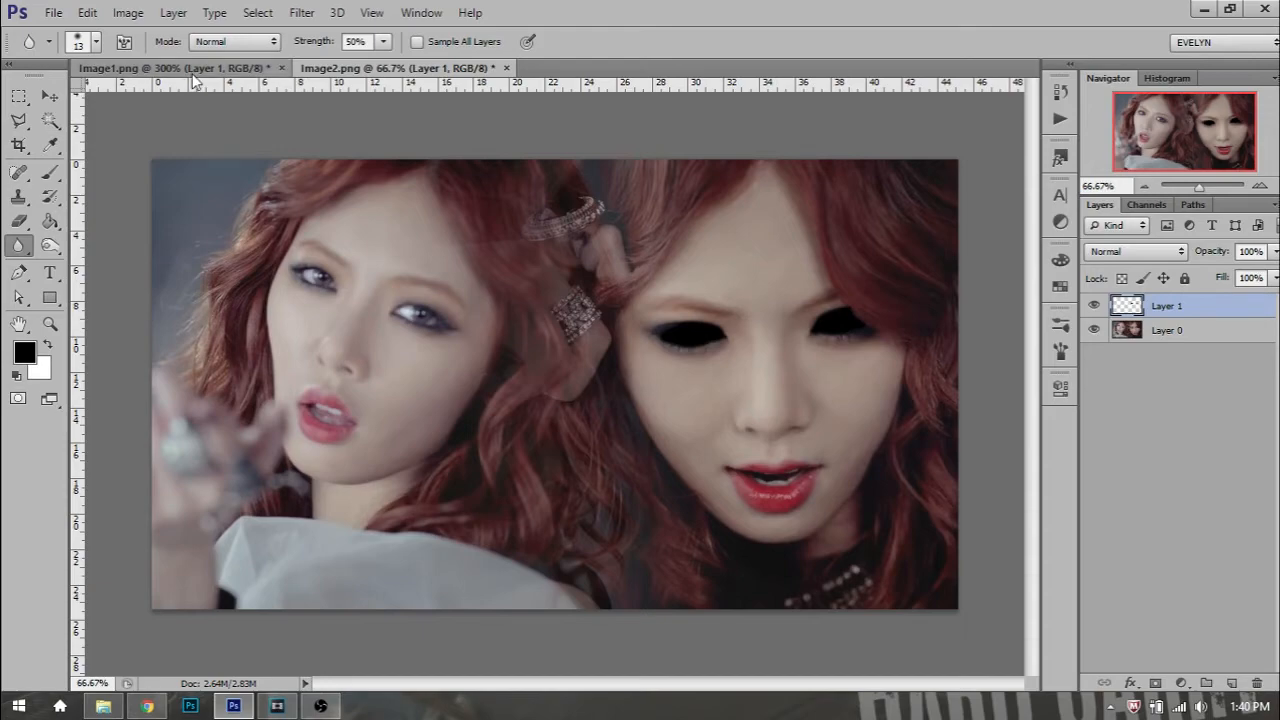
# Step: Show Layer 0 beneath the black eyes in Image1.png and view the whole picture
pyautogui.click(175, 67)
pyautogui.click(1094, 330)
pyautogui.click(1145, 186)
pyautogui.click(1145, 186)
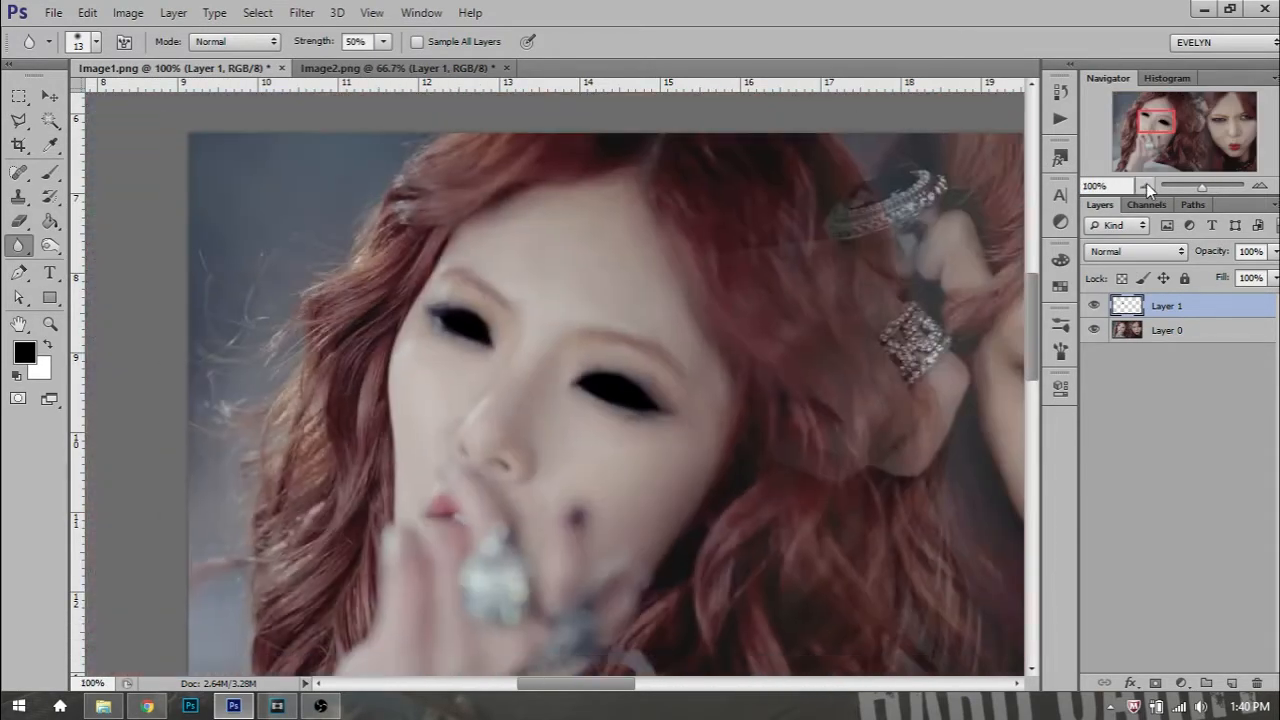
pyautogui.click(1145, 186)
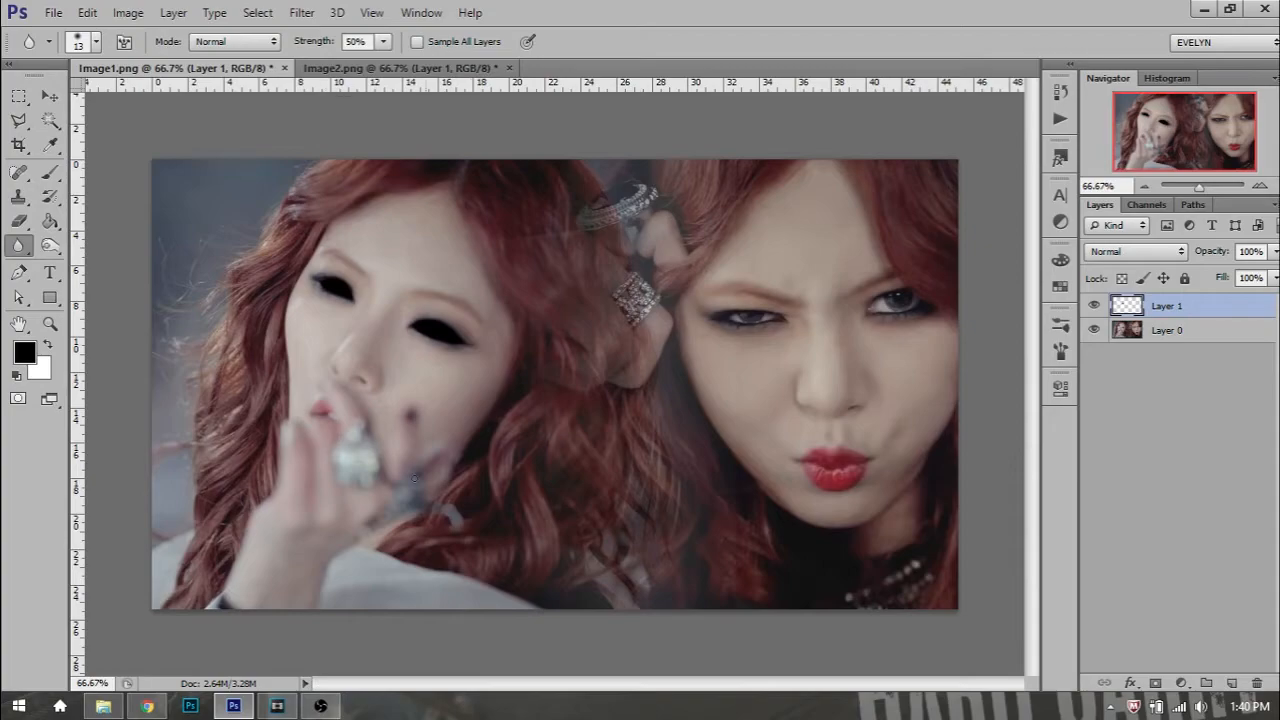
# Step: Switch to Vegas Pro and examine the eye overlay events and the video tracks beneath them at different frames
pyautogui.click(277, 706)
pyautogui.click(435, 488)
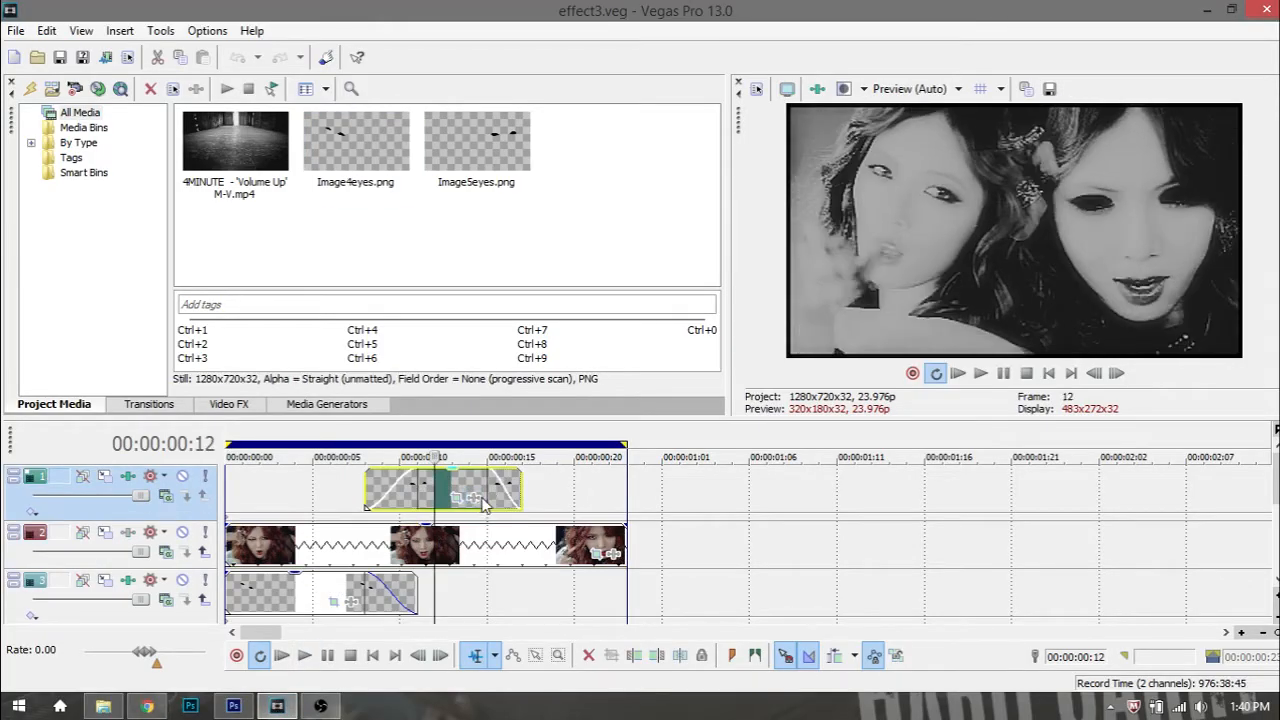
pyautogui.click(262, 558)
pyautogui.moveTo(1276, 478); pyautogui.dragTo(1276, 512)
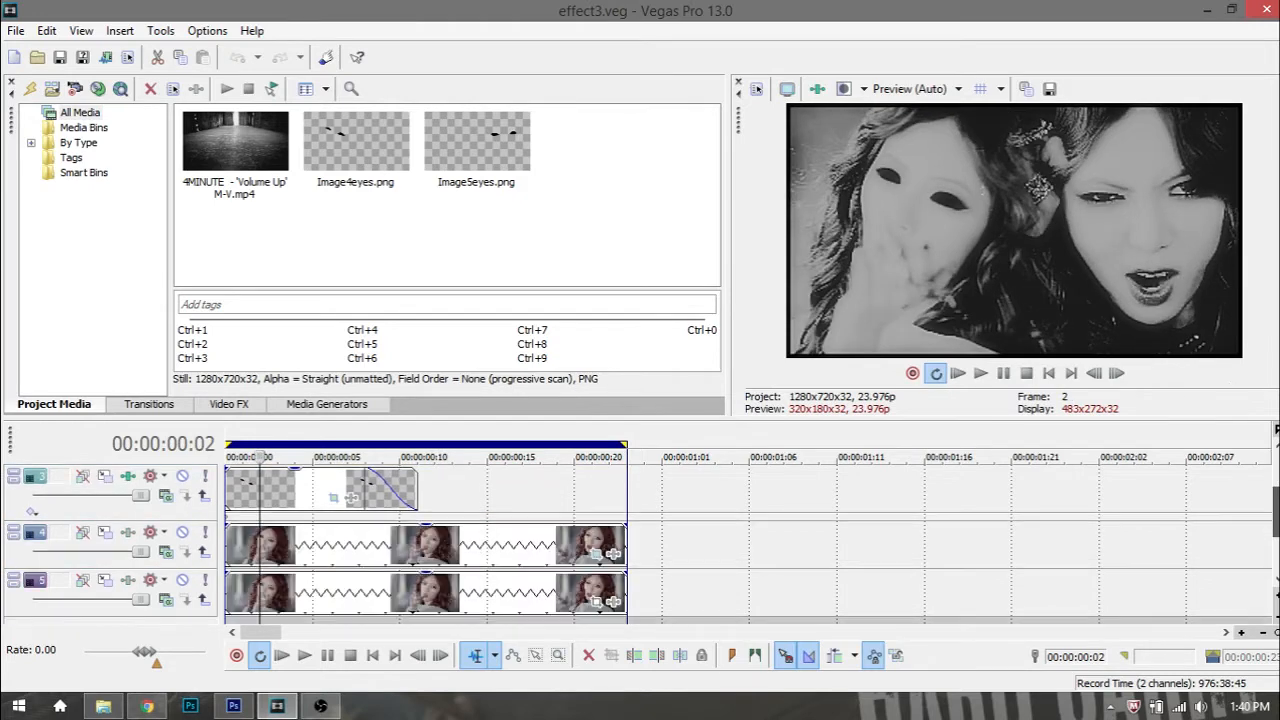
pyautogui.click(369, 548)
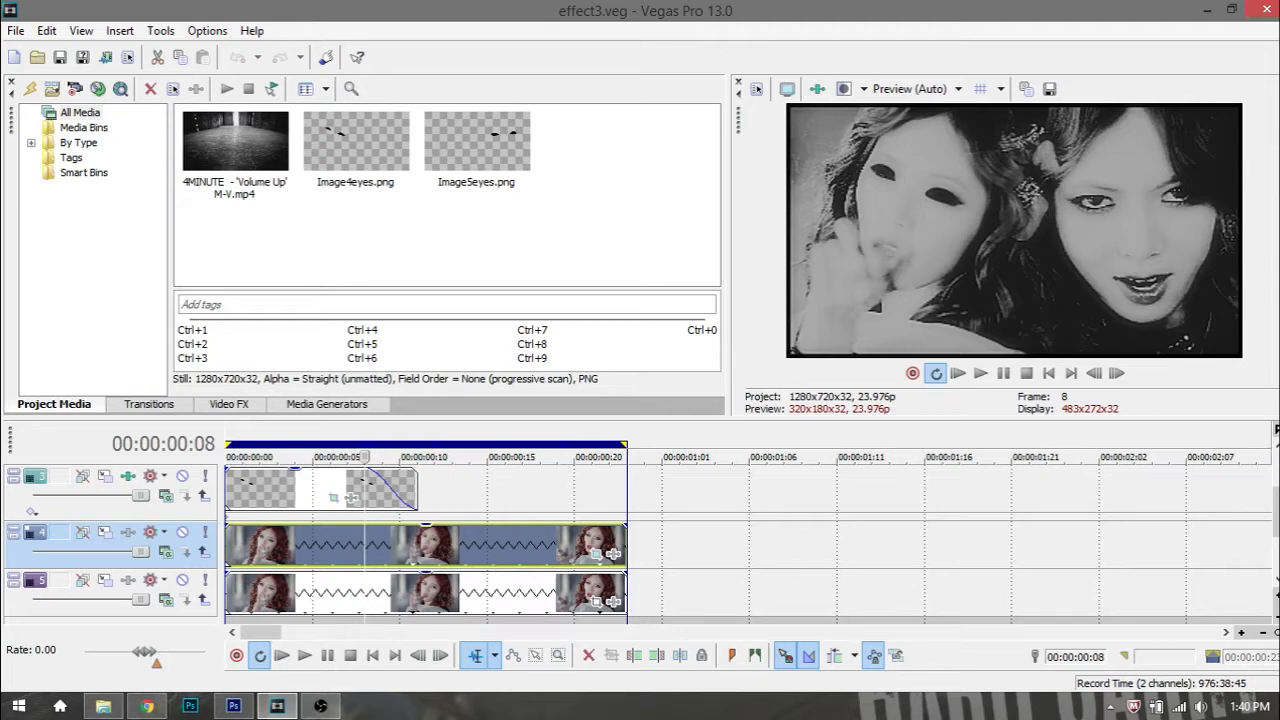
pyautogui.click(1276, 460)
# Step: Examine the video frame by frame from frame 1 to frame 15, checking the black eyes on both faces
pyautogui.click(249, 558)
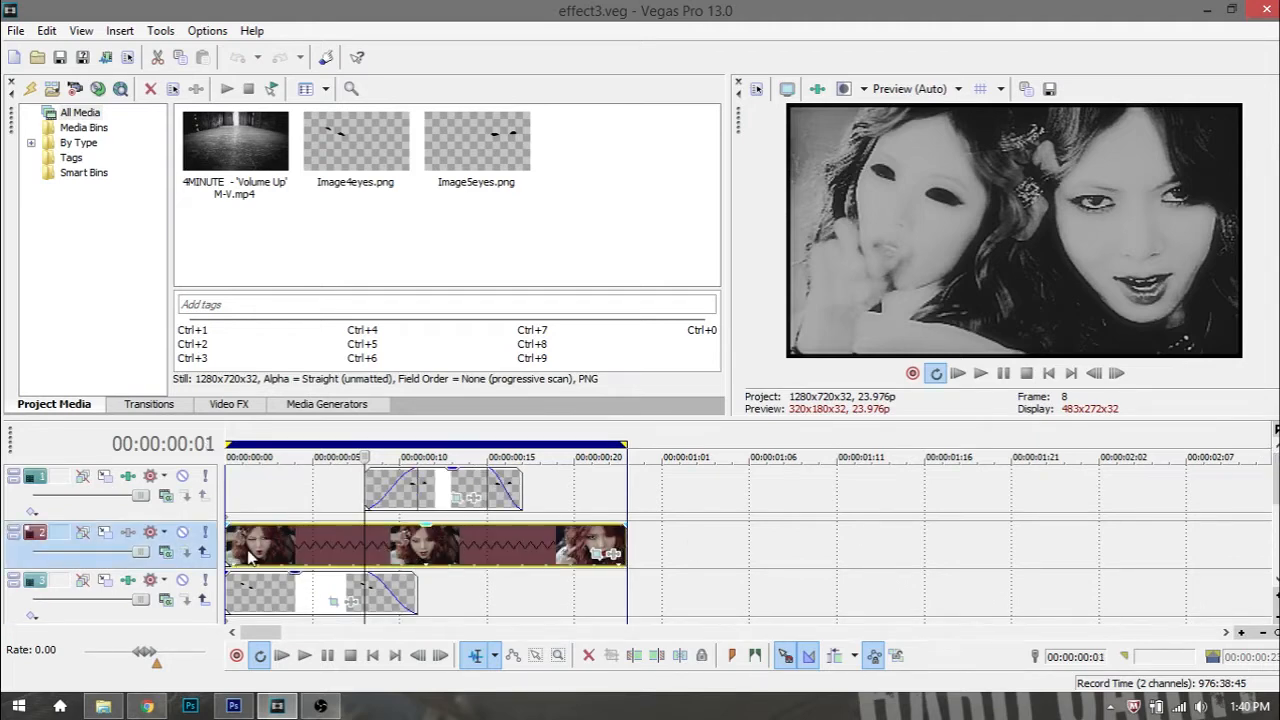
pyautogui.press('Right')
pyautogui.press('Right')
pyautogui.press('Right')
pyautogui.press('Right')
pyautogui.press('Right')
pyautogui.press('Right')
pyautogui.press('Right')
pyautogui.press('Right')
pyautogui.press('Right')
pyautogui.press('Right')
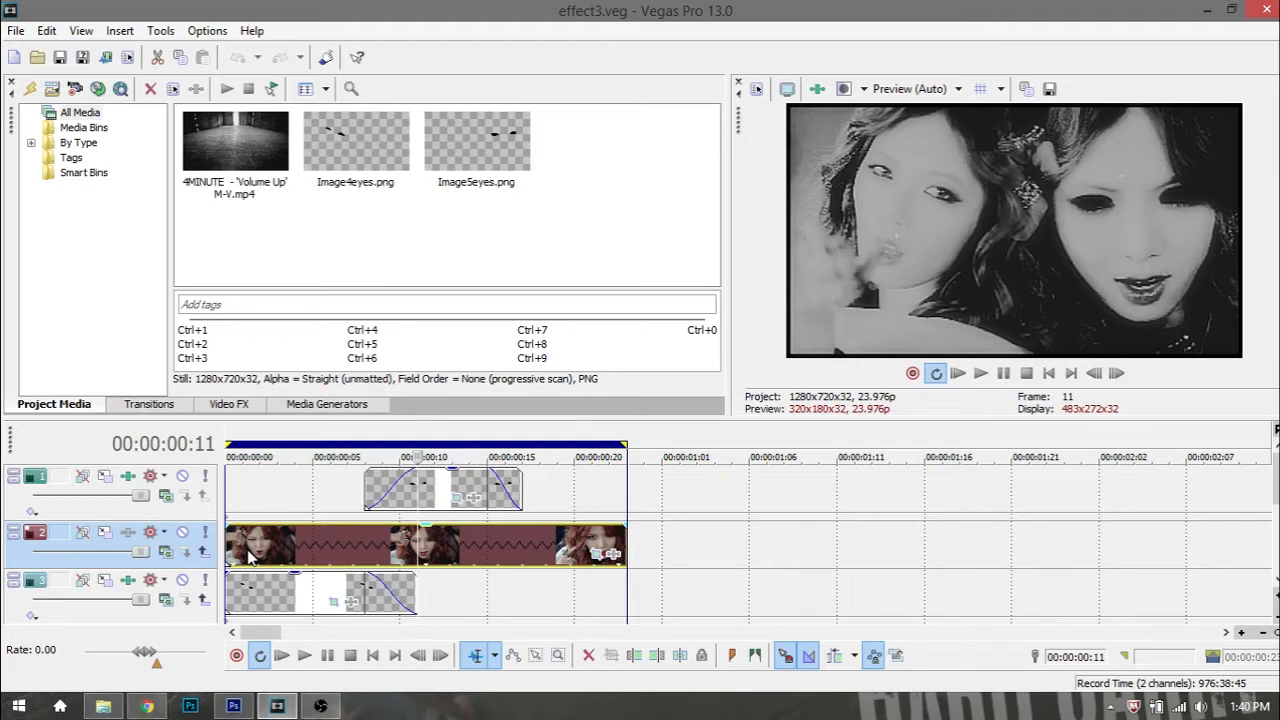
pyautogui.press('Right')
pyautogui.press('Right')
pyautogui.press('Right')
pyautogui.press('Right')
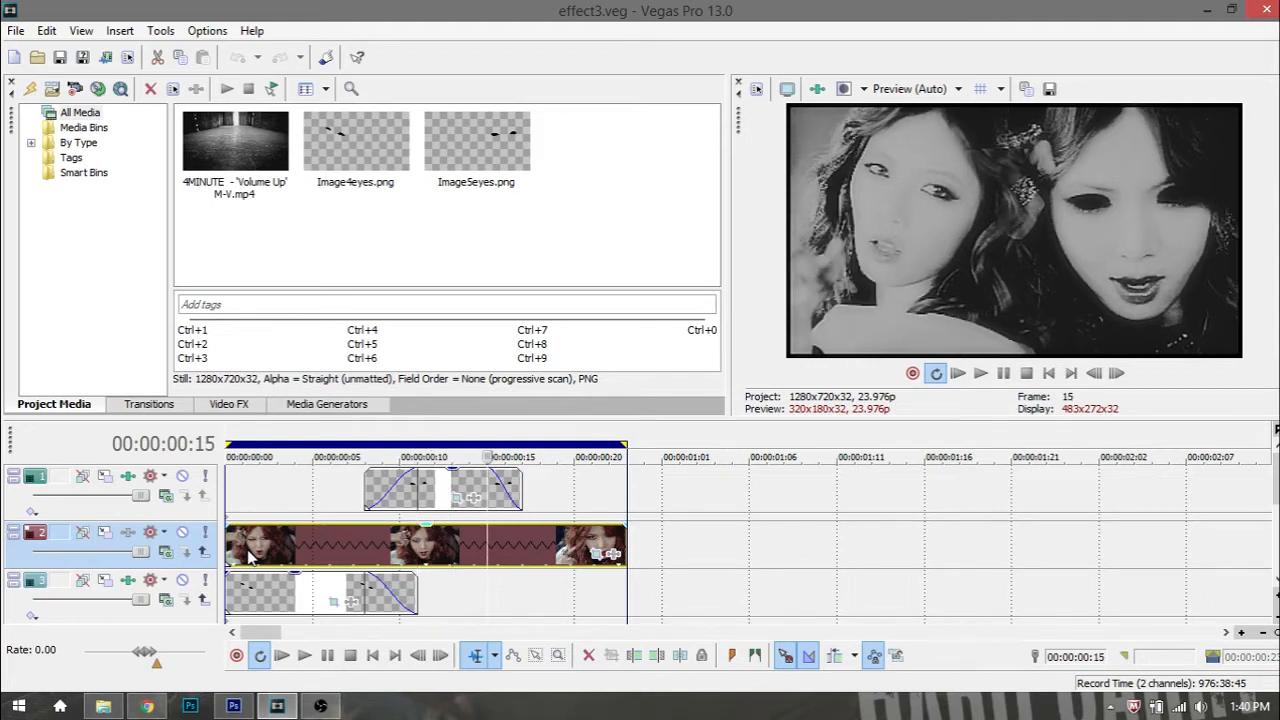
pyautogui.press('Left')
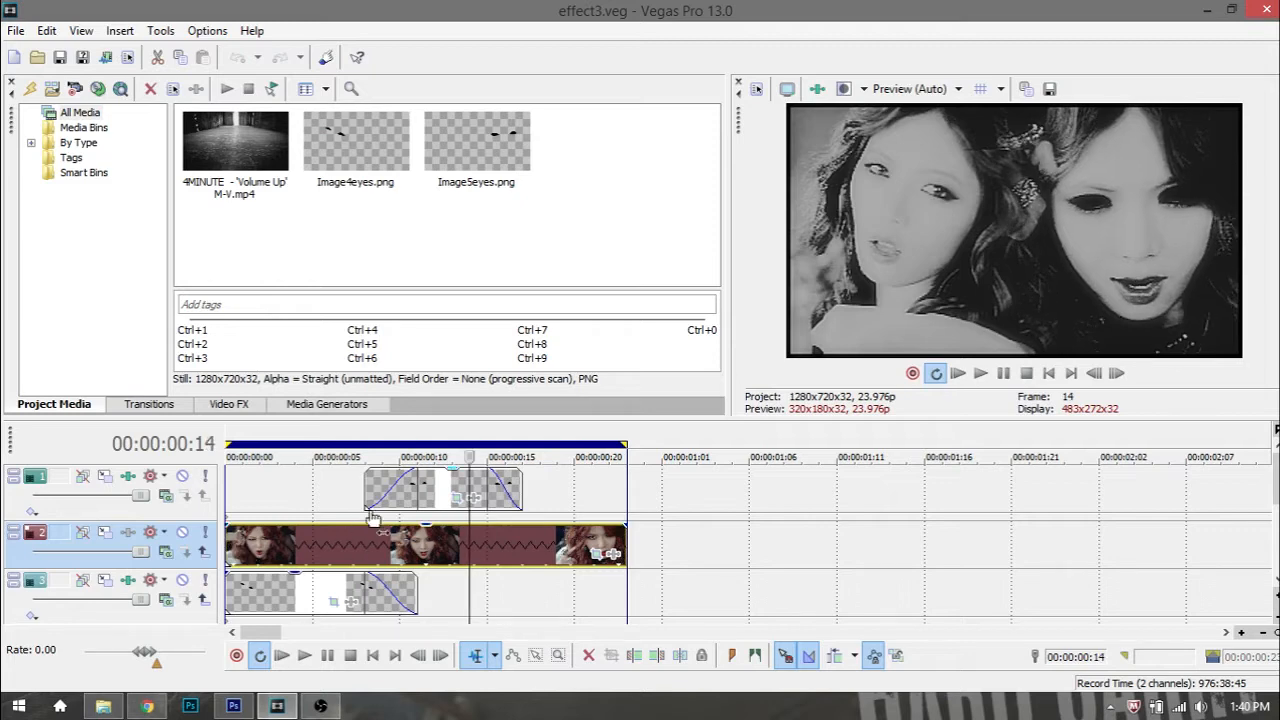
# Step: Place timeline markers at frames 8 and 17, at the start and end of the eye overlay on track 1
pyautogui.click(434, 490)
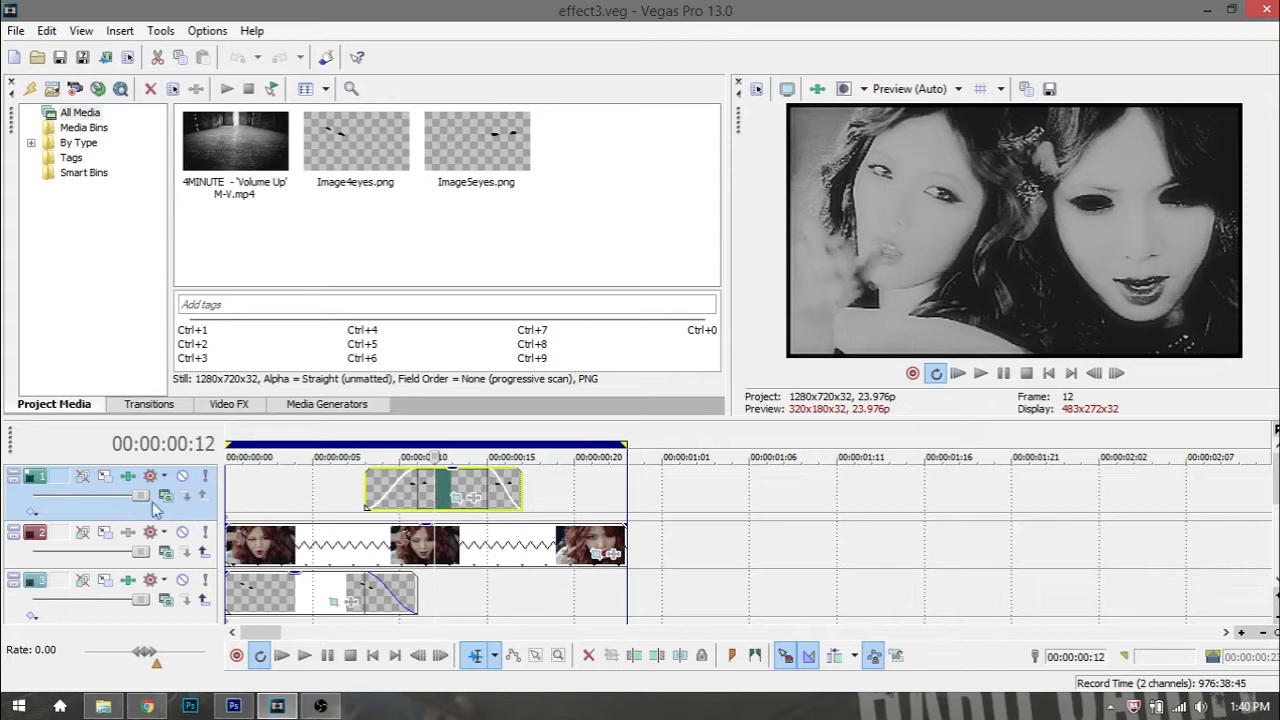
pyautogui.click(365, 503)
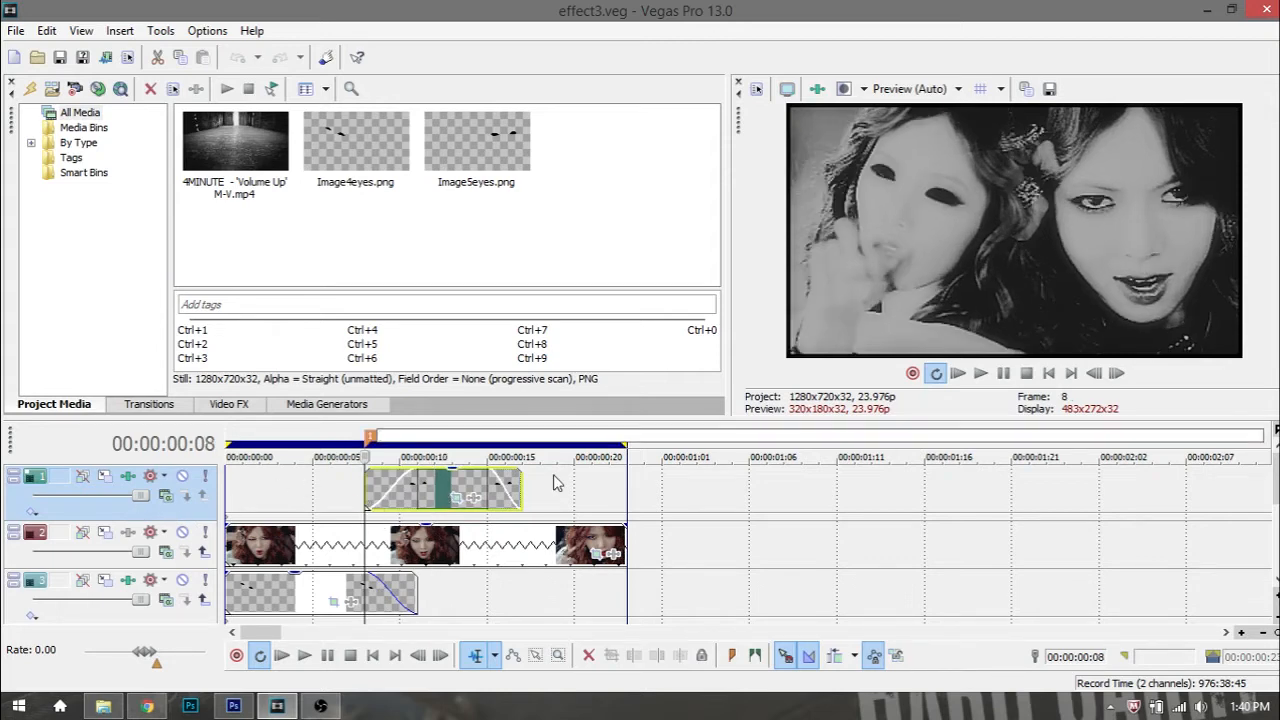
pyautogui.click(520, 489)
pyautogui.press('space')
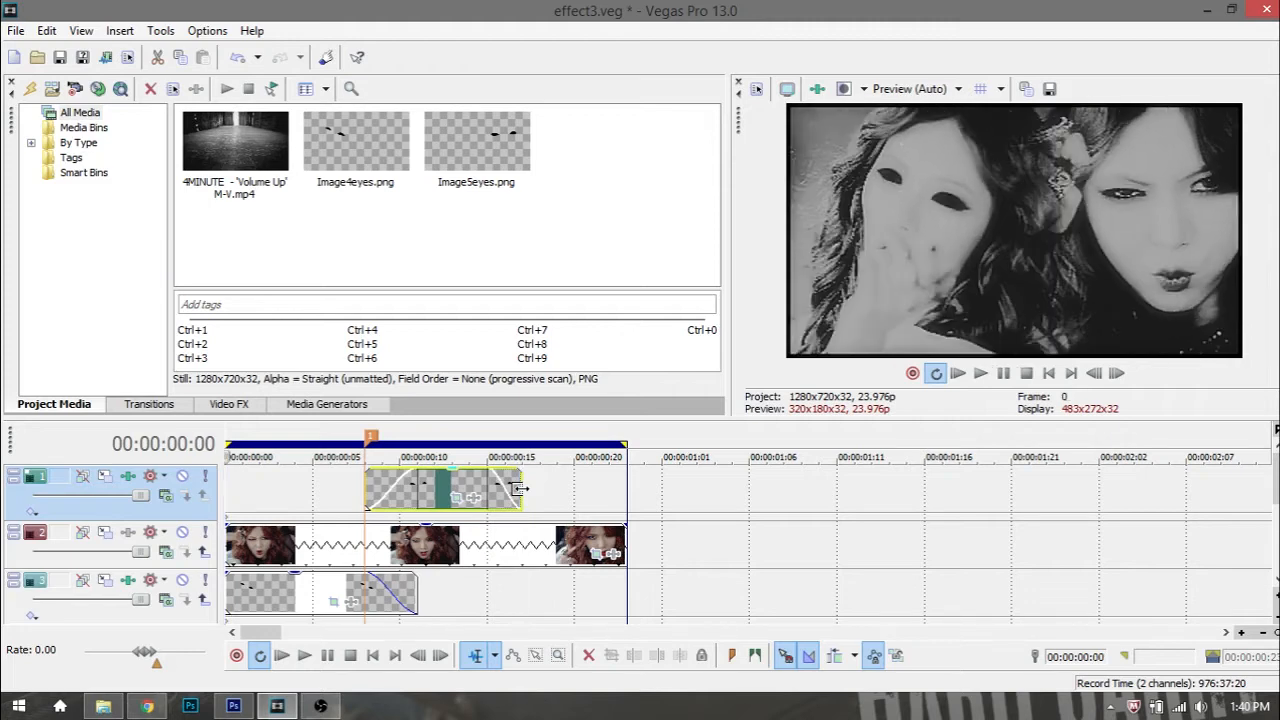
pyautogui.click(520, 489)
pyautogui.press('m')
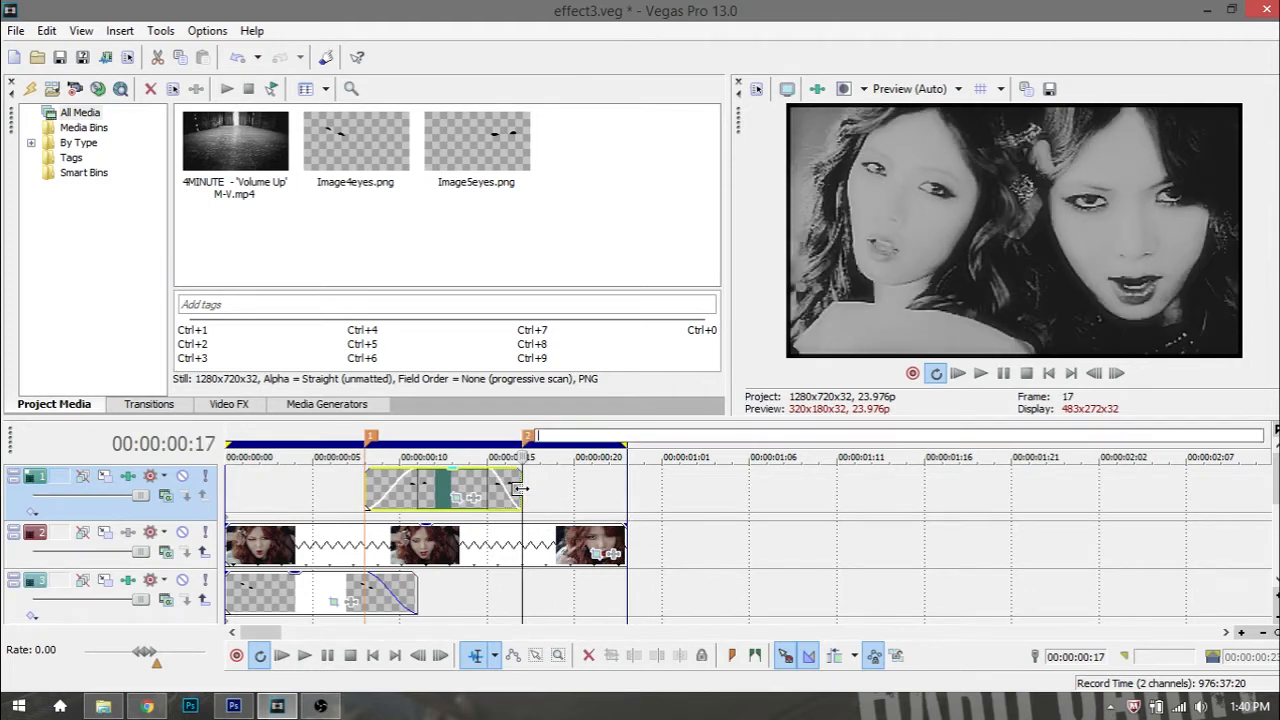
# Step: Move the existing eye overlay on track 1 past the end of the video, to start at about 00:00:01:11
pyautogui.click(697, 489)
pyautogui.moveTo(448, 489); pyautogui.dragTo(885, 483)
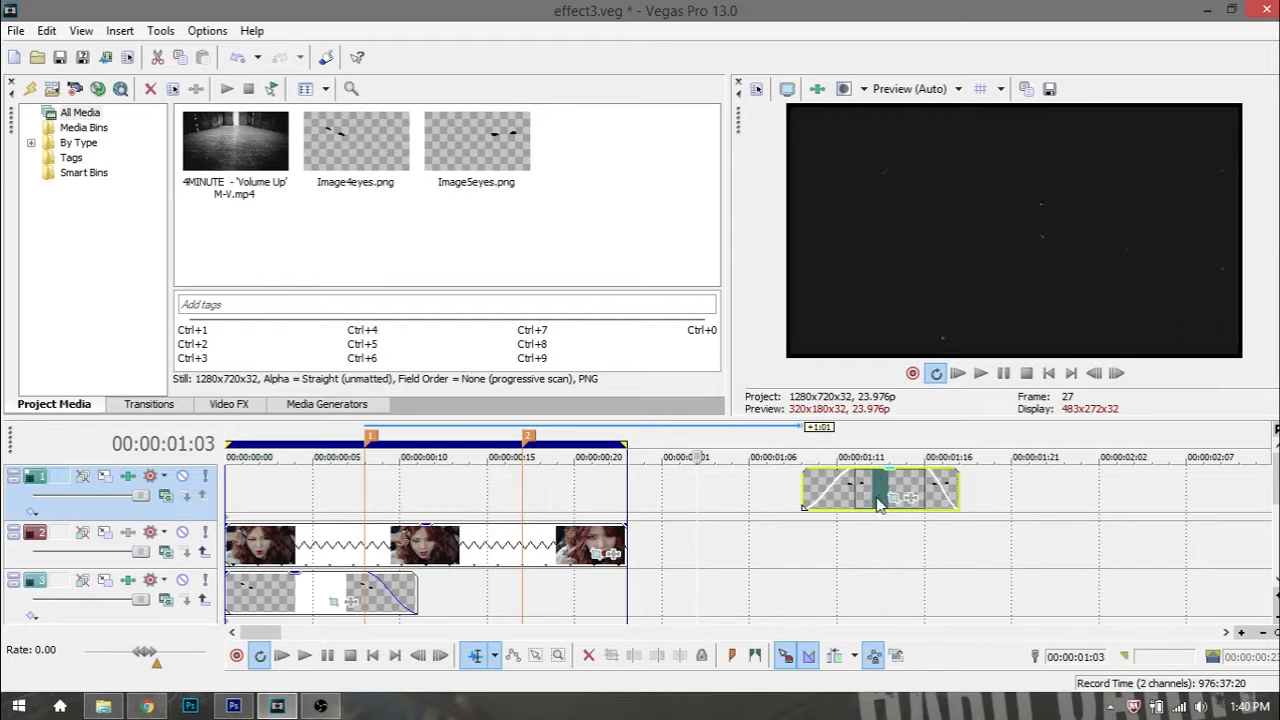
pyautogui.moveTo(878, 505); pyautogui.dragTo(920, 505)
# Step: Insert Image5eyes.png on track 1 from the first marker and cut away everything past the second marker
pyautogui.moveTo(497, 167); pyautogui.dragTo(597, 486)
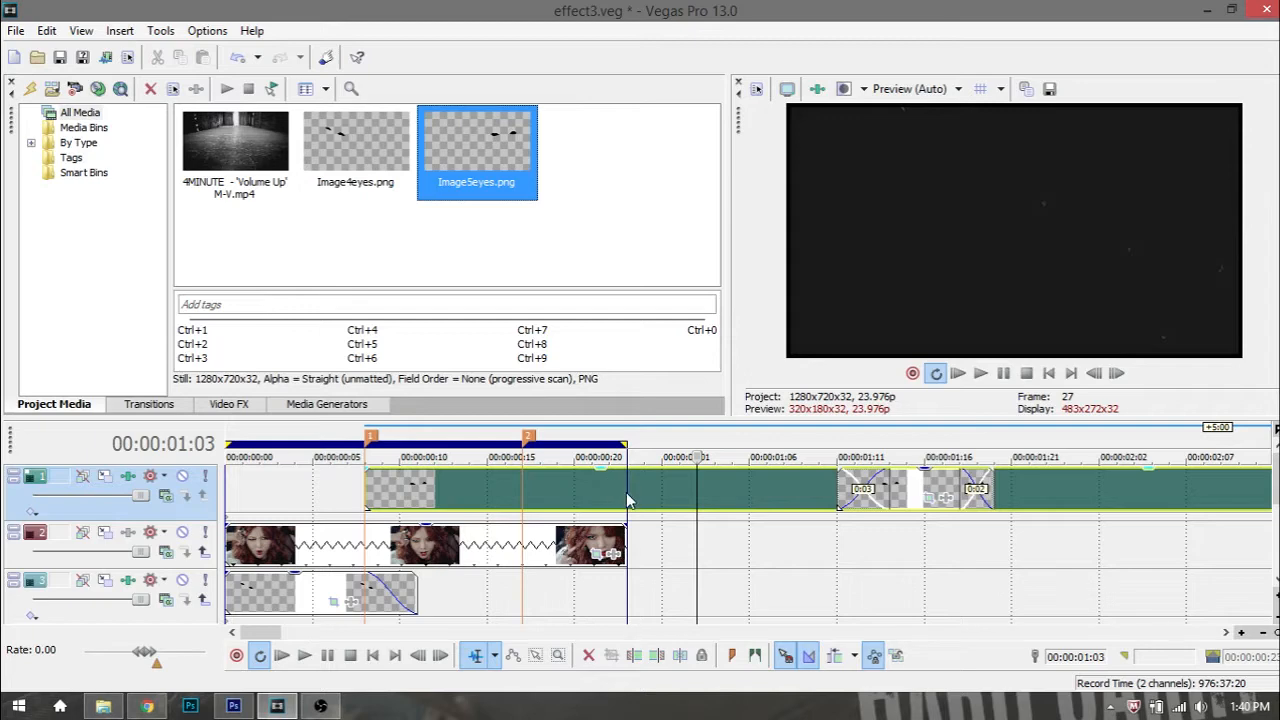
pyautogui.click(522, 510)
pyautogui.rightClick(556, 506)
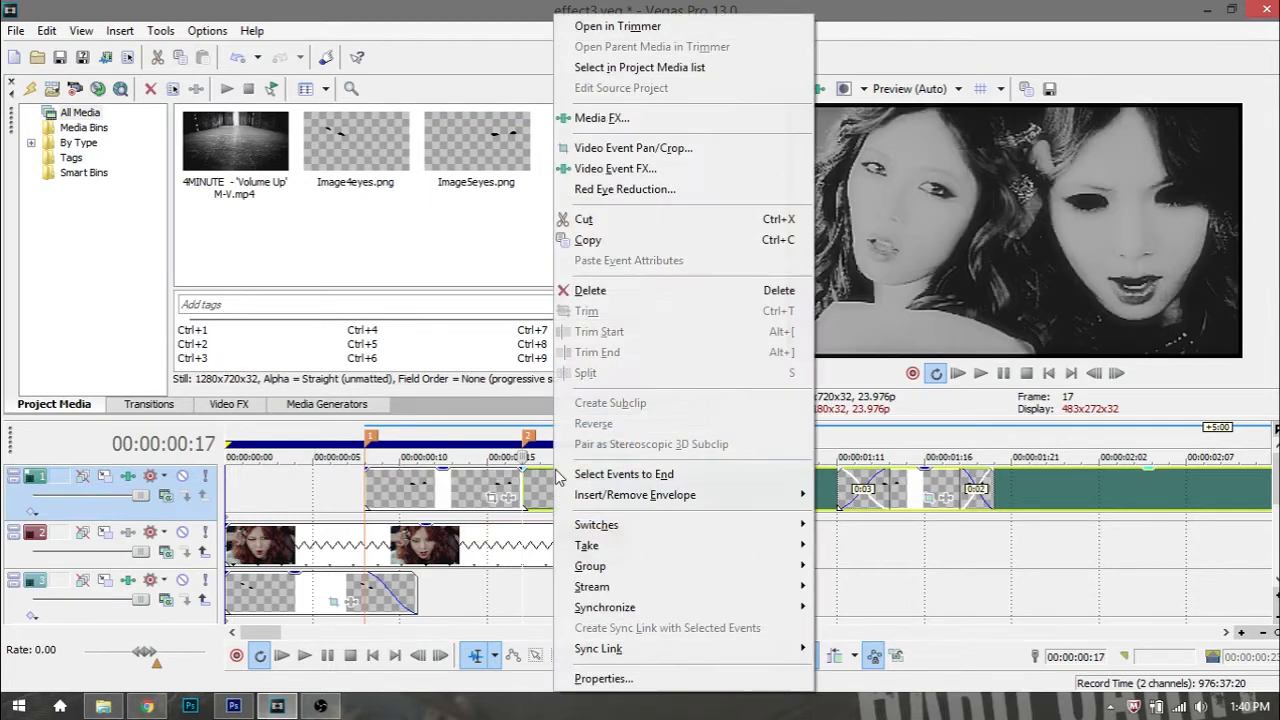
pyautogui.click(600, 292)
# Step: Add a fade-in and a fade-out of about 3 frames each to the Image5eyes event between the markers
pyautogui.click(384, 498)
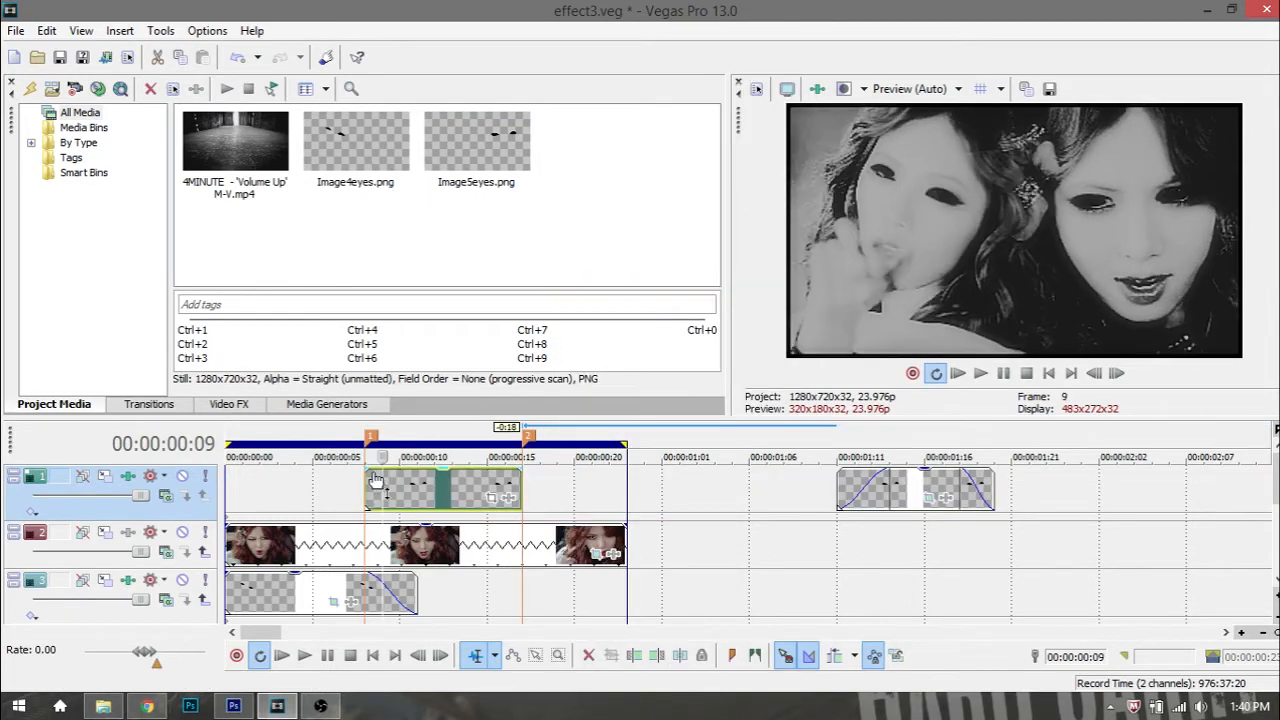
pyautogui.moveTo(364, 468); pyautogui.dragTo(398, 468)
pyautogui.moveTo(882, 470)
pyautogui.mouseDown()
pyautogui.moveTo(860, 494)
pyautogui.moveTo(836, 494)
pyautogui.moveTo(885, 495)
pyautogui.mouseUp()
pyautogui.moveTo(399, 496); pyautogui.dragTo(410, 497)
pyautogui.moveTo(519, 469); pyautogui.dragTo(466, 481)
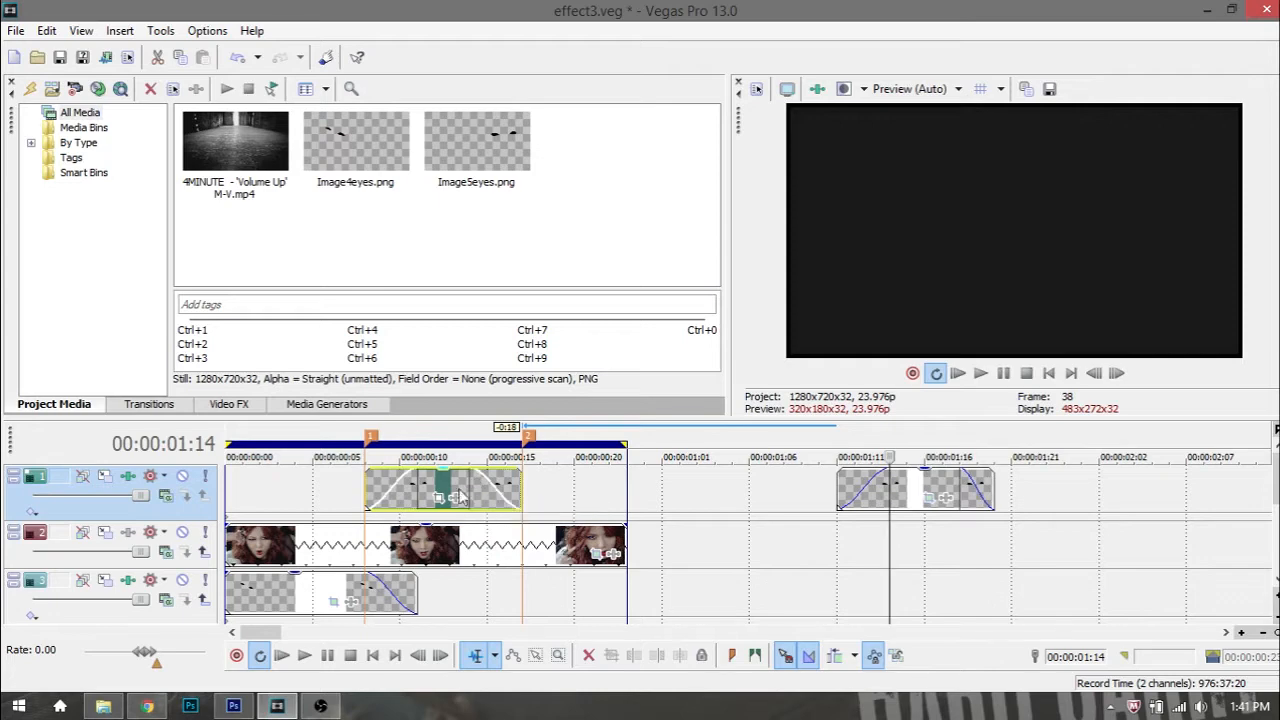
# Step: Remove the fade-in from the Image5eyes event between the markers and go to its first frame
pyautogui.click(367, 500)
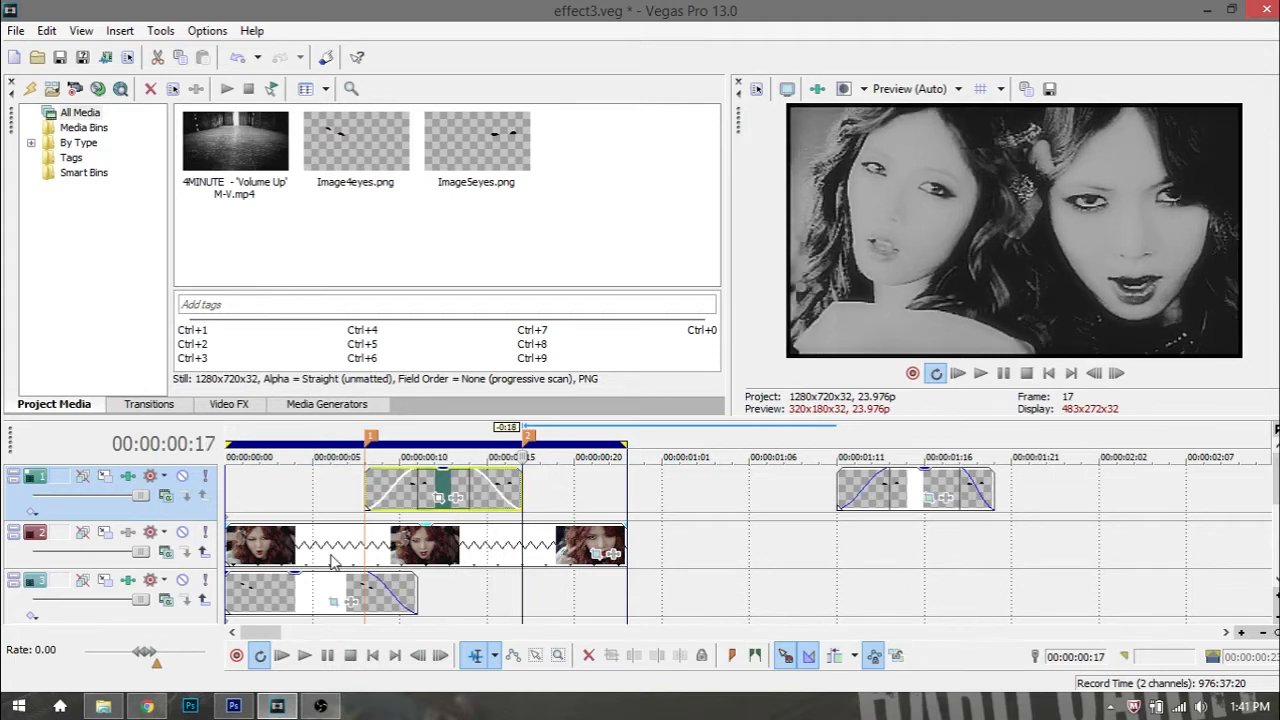
pyautogui.click(374, 489)
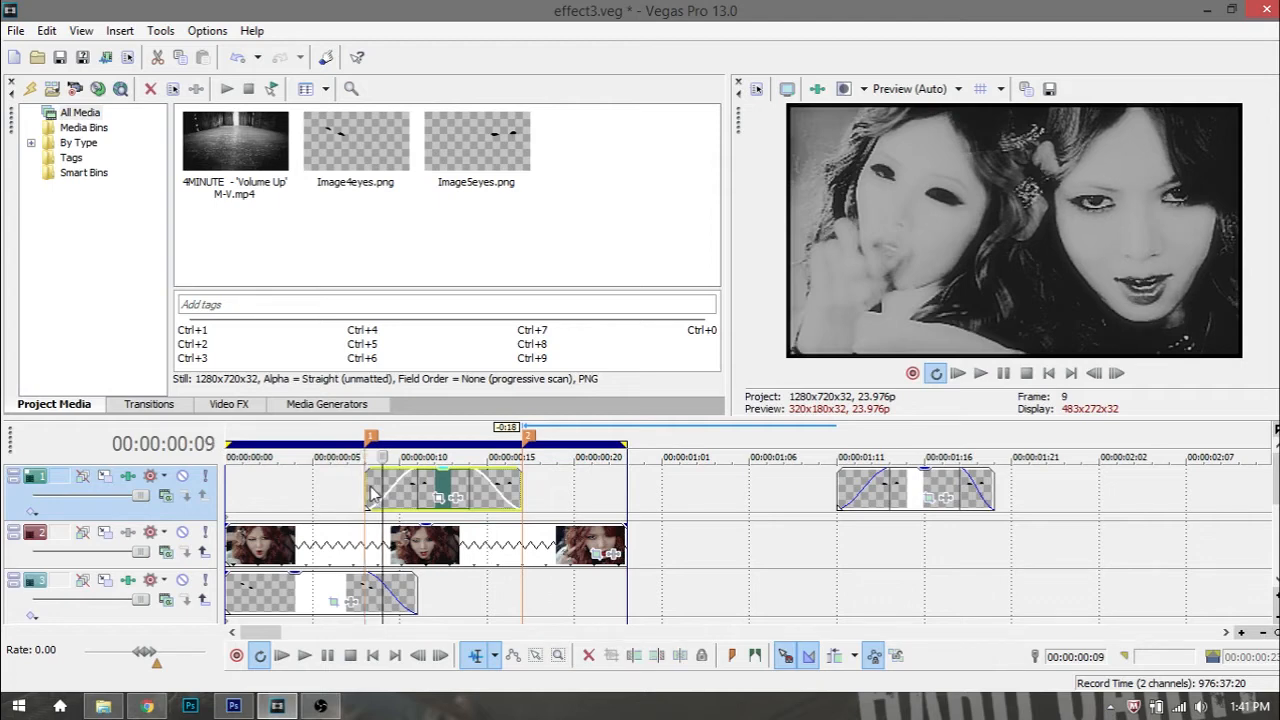
pyautogui.press('Right')
pyautogui.moveTo(415, 484); pyautogui.dragTo(362, 487)
pyautogui.click(364, 489)
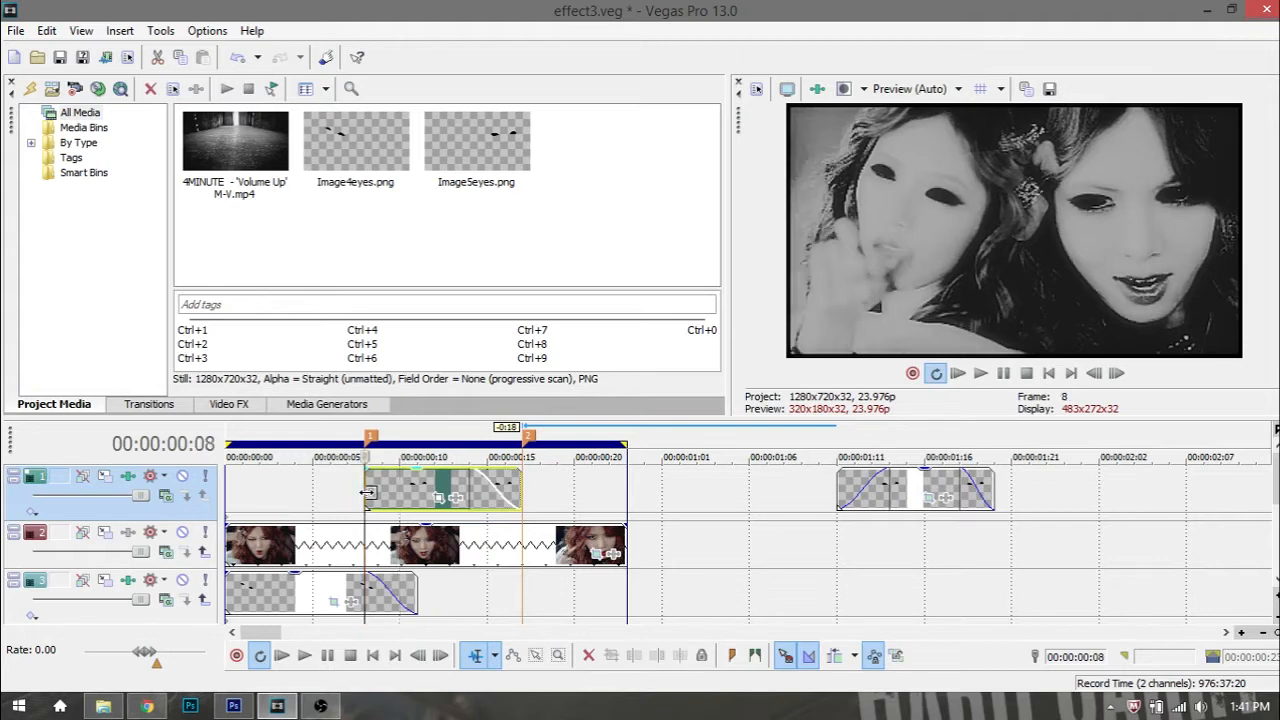
# Step: Open Pan/Crop for the Image5eyes event in an enlarged window and shift its first frame to X Center 627.4
pyautogui.click(440, 498)
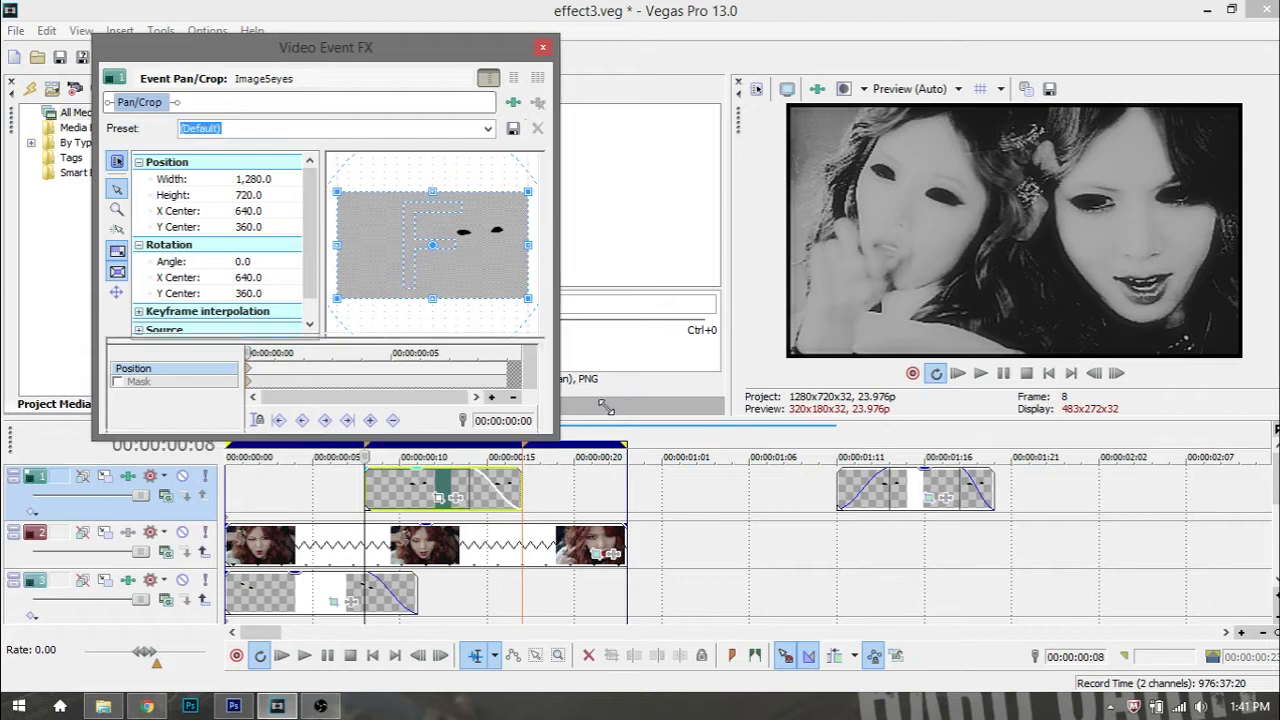
pyautogui.moveTo(540, 448); pyautogui.dragTo(742, 422)
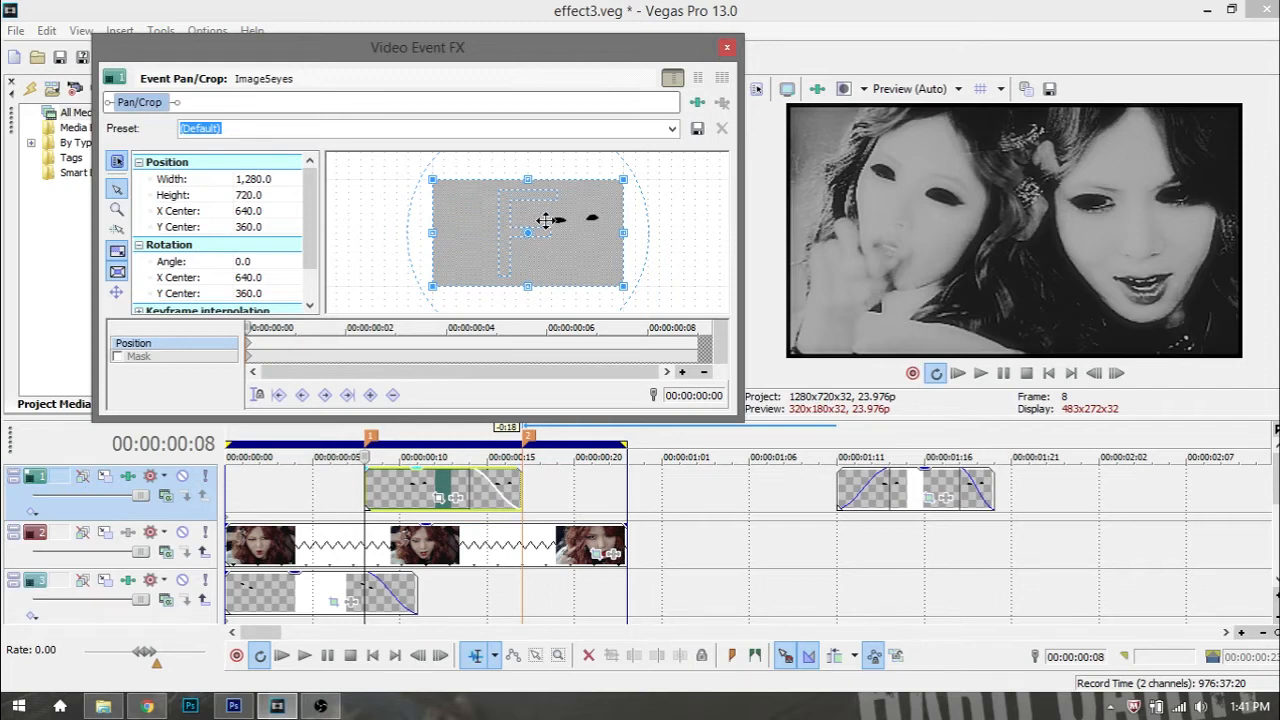
pyautogui.moveTo(567, 245); pyautogui.dragTo(565, 245)
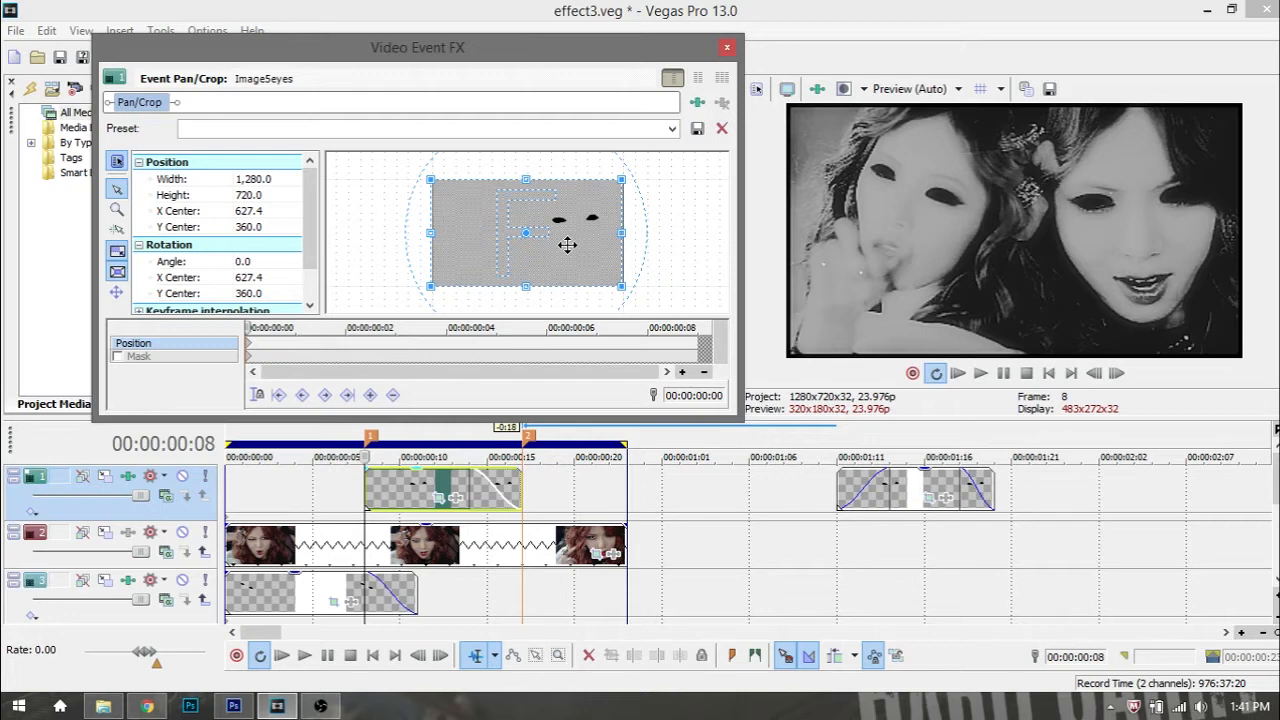
# Step: Set the video preview quality to Best (Full)
pyautogui.click(900, 89)
pyautogui.moveTo(903, 178)
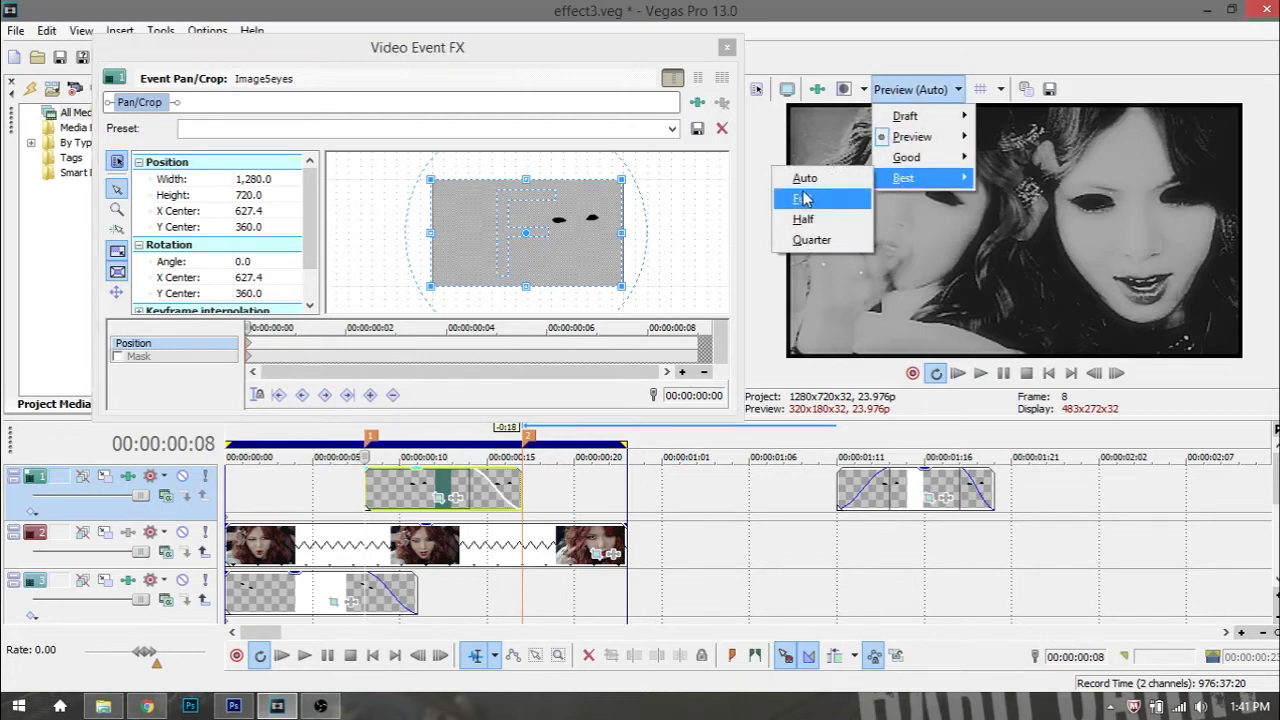
pyautogui.click(803, 198)
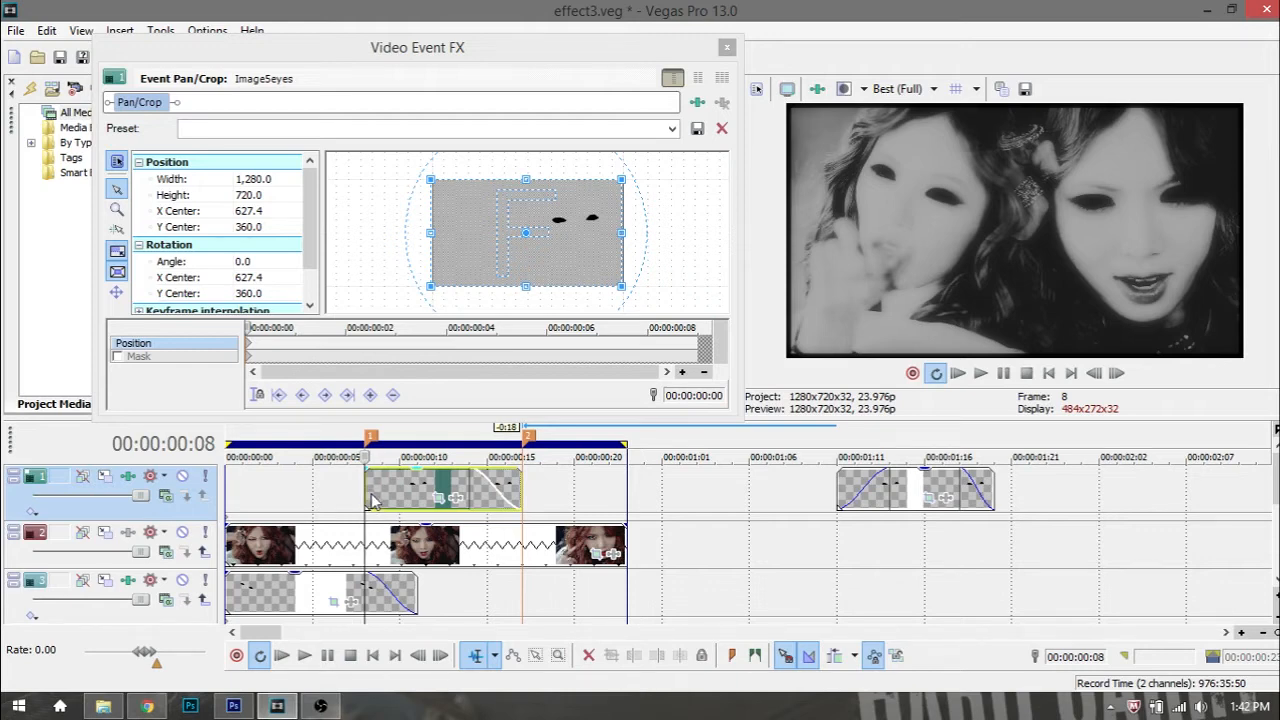
# Step: Compare frames 8 and 9, then keyframe the overlay's Pan/Crop position at 00:00:00:01 with X Center 621.1 and Y Center 360.0
pyautogui.press('Right')
pyautogui.press('Left')
pyautogui.press('Right')
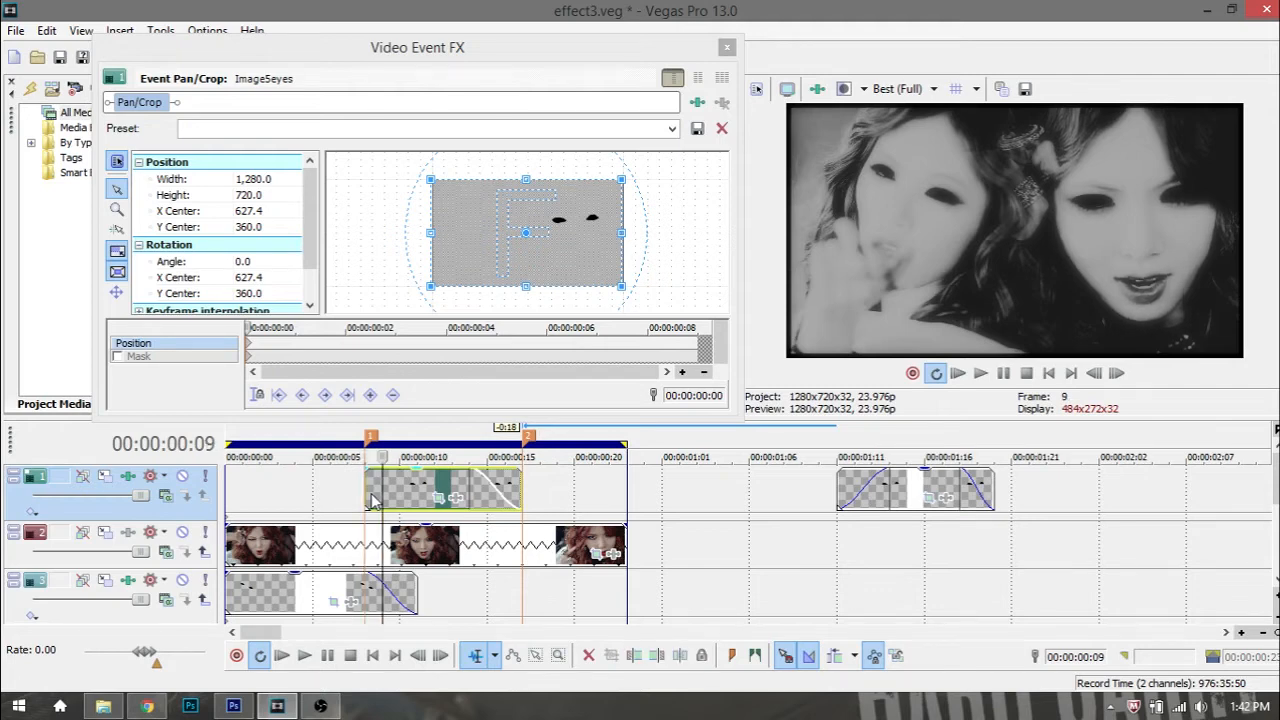
pyautogui.press('Left')
pyautogui.press('Right')
pyautogui.click(460, 278)
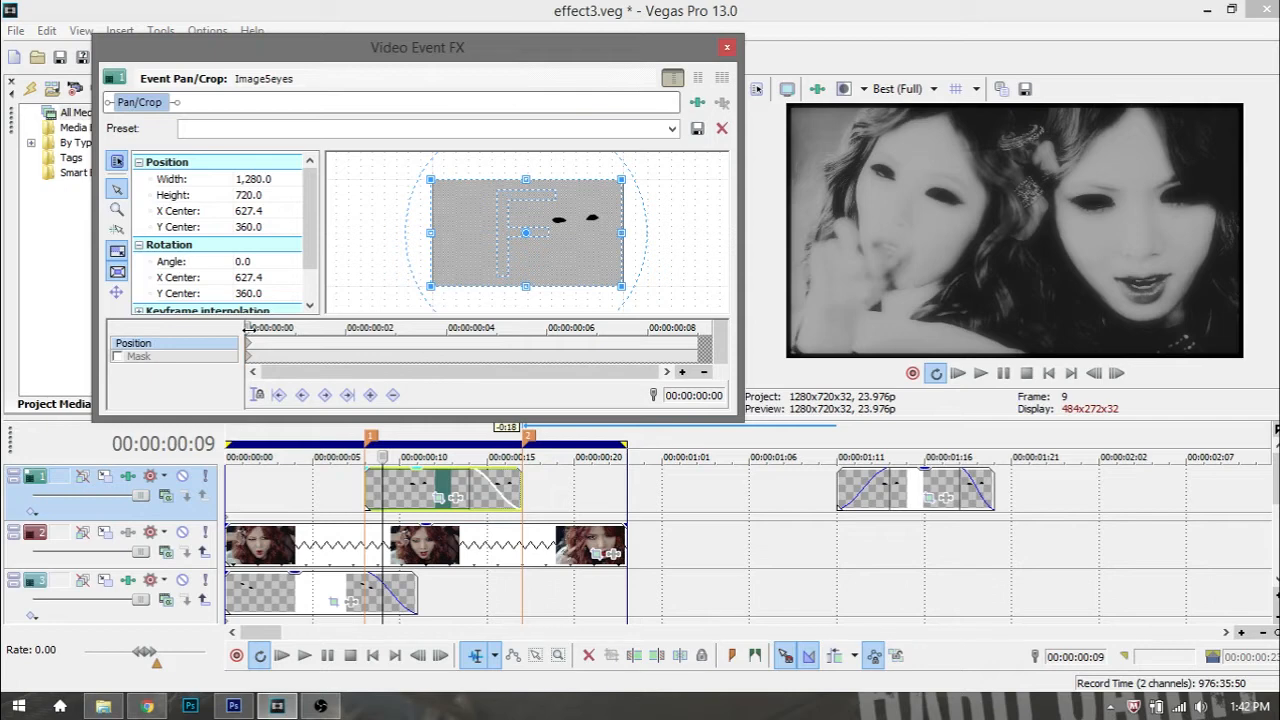
pyautogui.press('Right')
pyautogui.moveTo(444, 260); pyautogui.dragTo(443, 260)
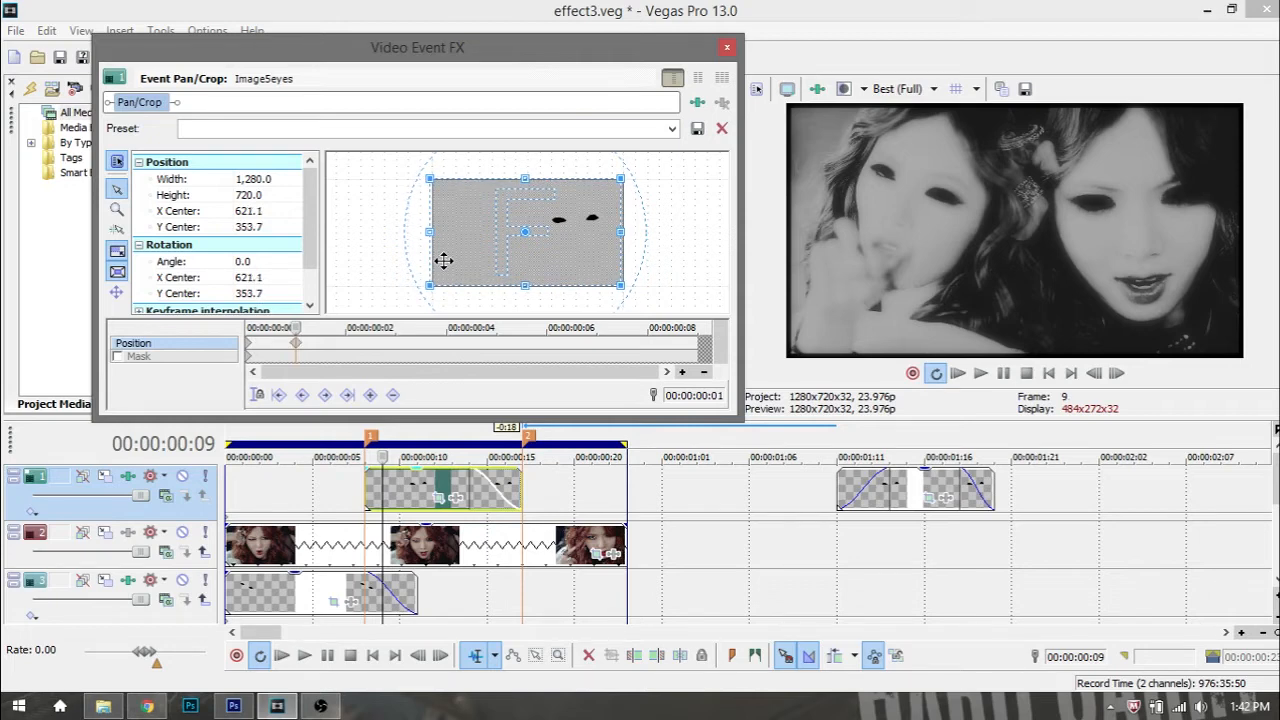
pyautogui.moveTo(444, 260); pyautogui.dragTo(444, 260)
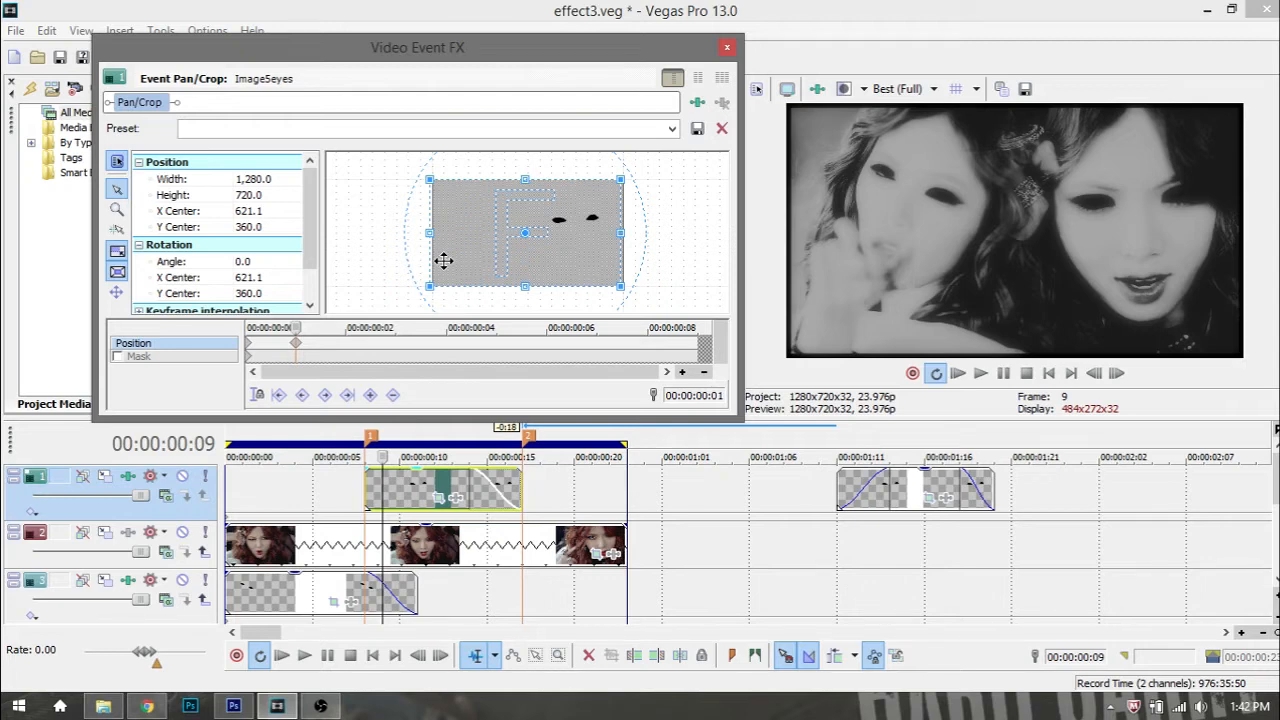
pyautogui.click(390, 488)
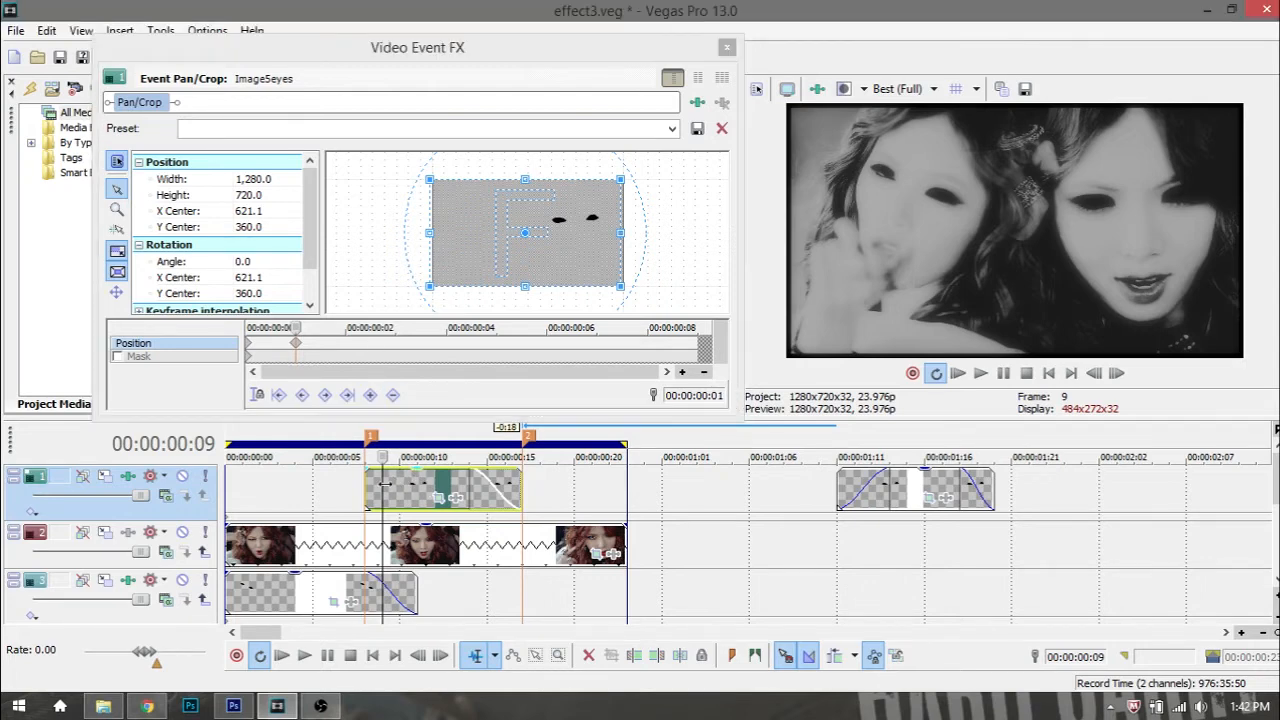
# Step: Advance to frame 11 and add an overlay Pan/Crop position keyframe at 00:00:00:03 with X Center 621.1 and Y Center 353.7
pyautogui.press('Right')
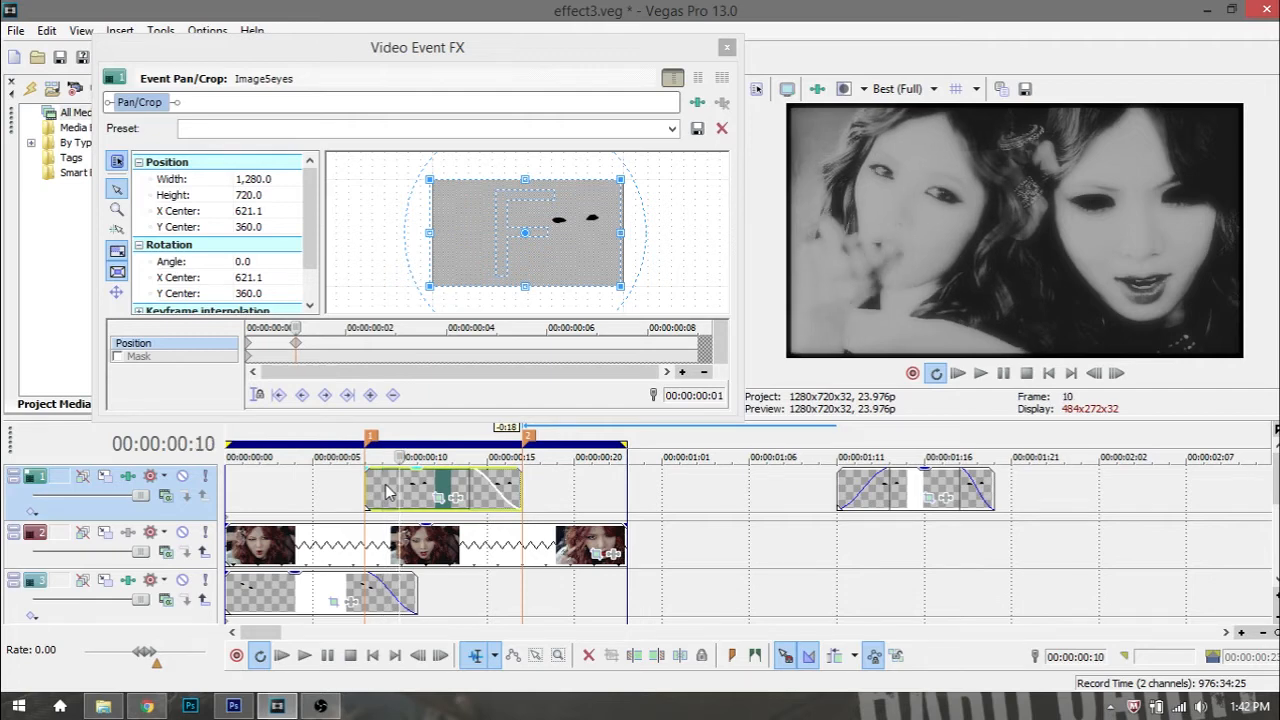
pyautogui.press('Right')
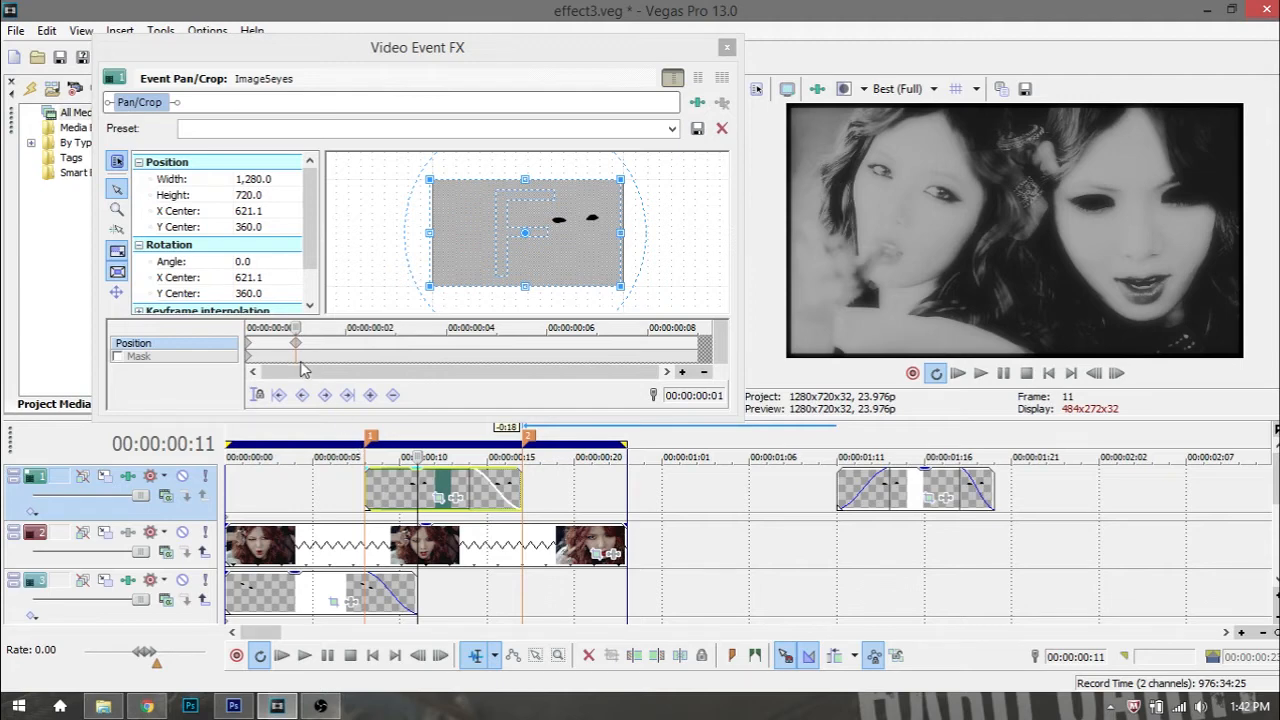
pyautogui.click(297, 327)
pyautogui.press('Right')
pyautogui.press('Right')
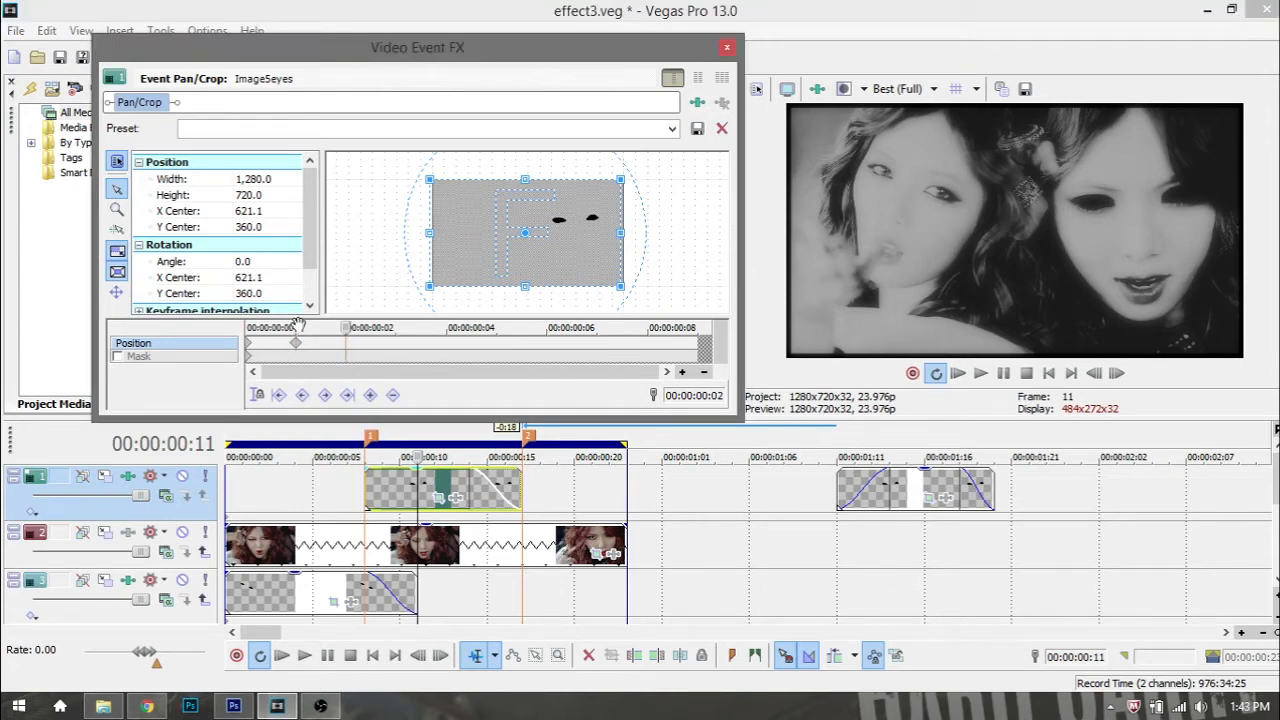
pyautogui.moveTo(548, 264); pyautogui.dragTo(548, 263)
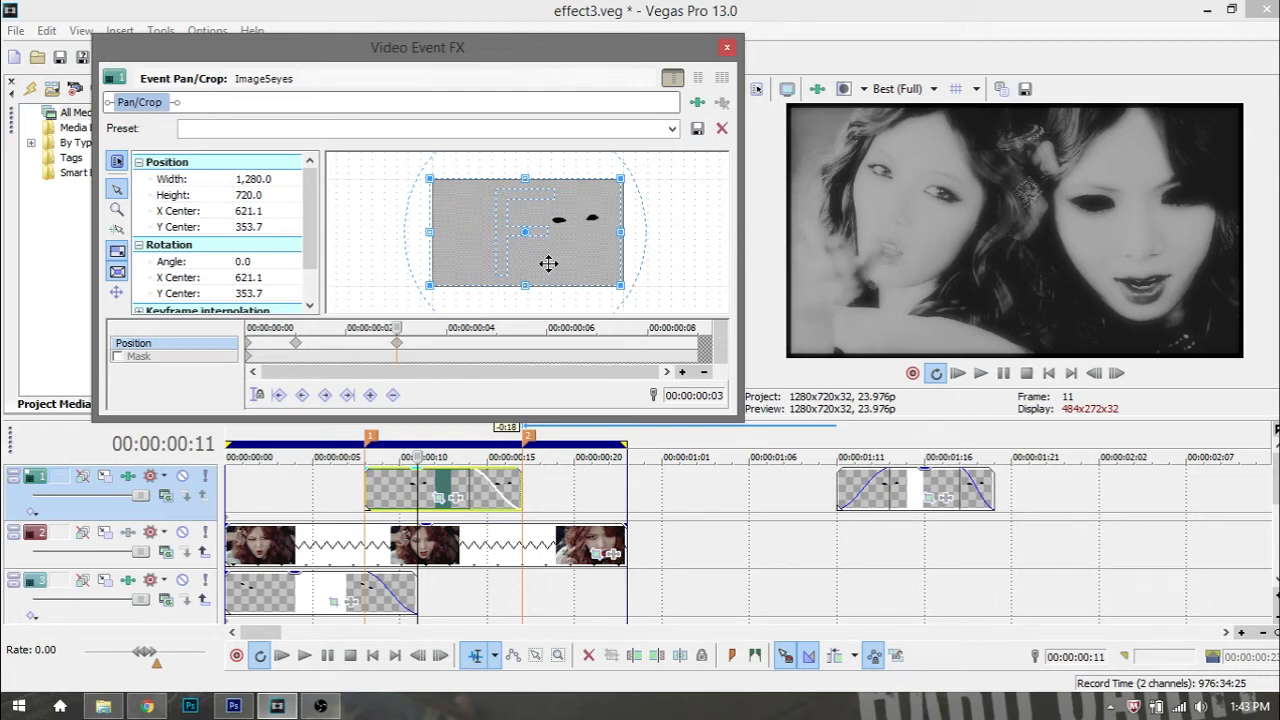
pyautogui.moveTo(548, 263); pyautogui.dragTo(548, 263)
# Step: Fine-tune the 00:00:00:03 position keyframe to X Center 621.1 and Y Center 360.0
pyautogui.press('Right')
pyautogui.press('Right')
pyautogui.press('Down')
pyautogui.press('Down')
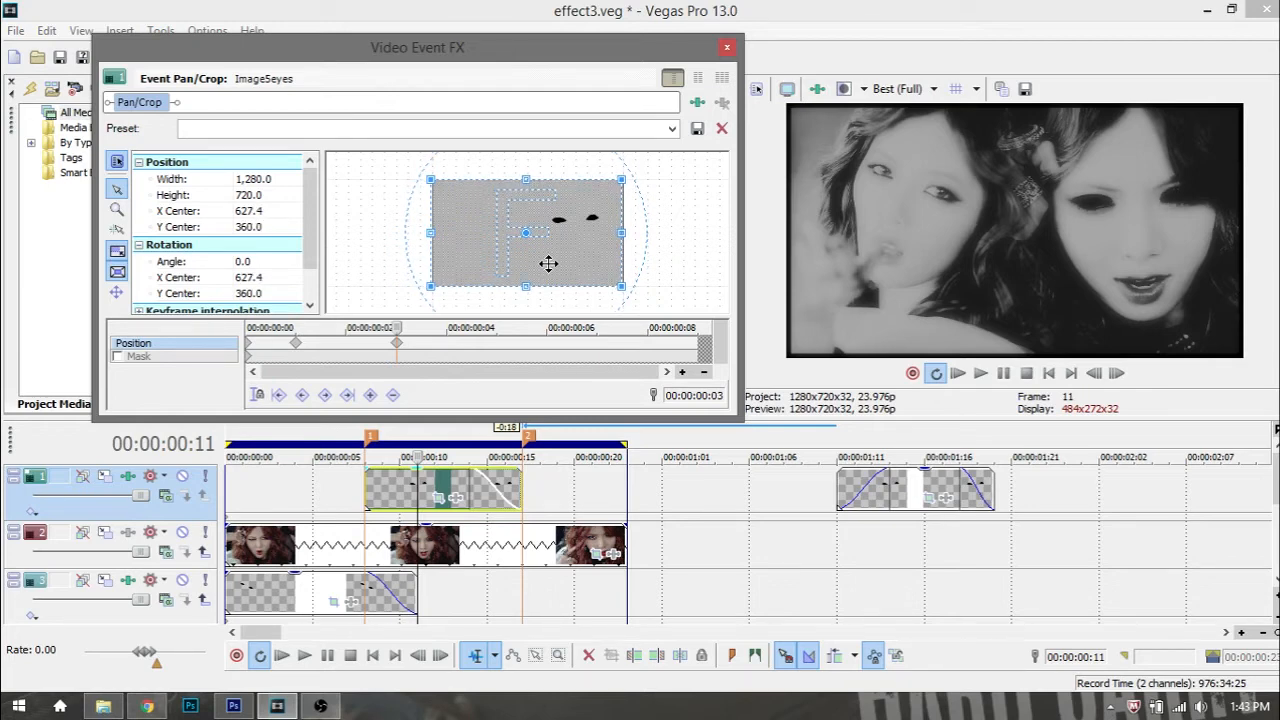
pyautogui.press('Down')
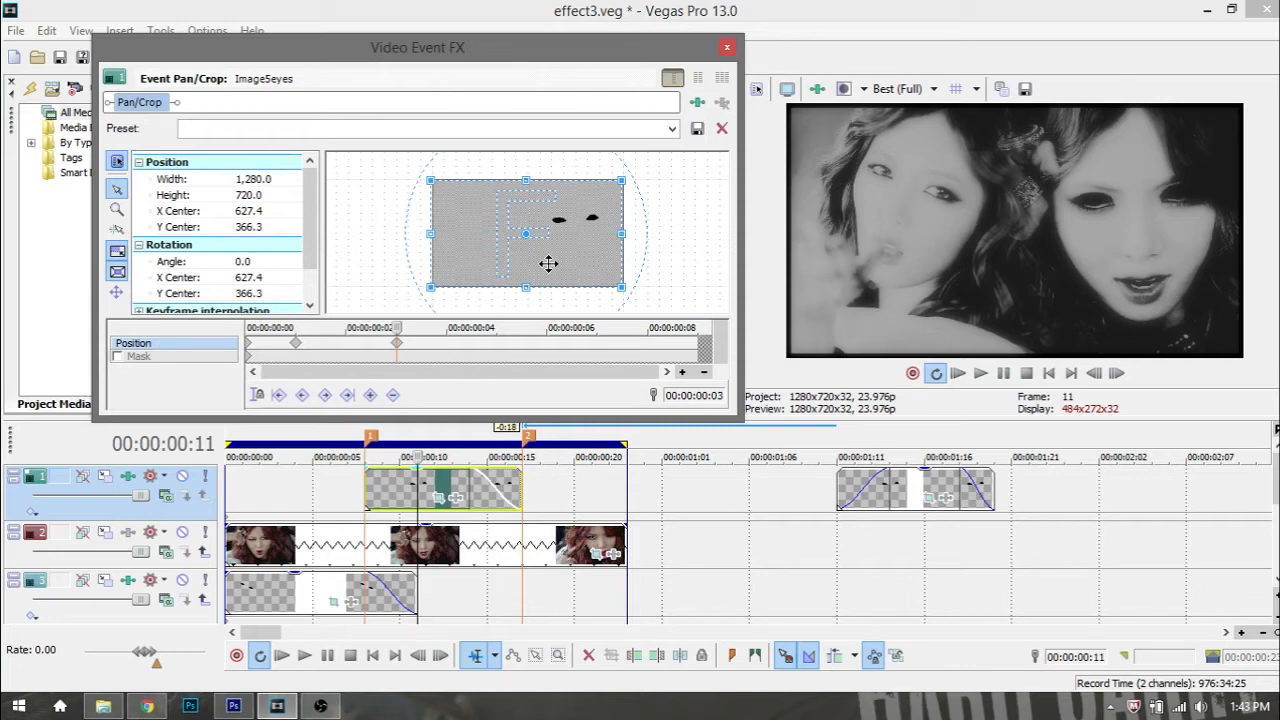
pyautogui.press('Up')
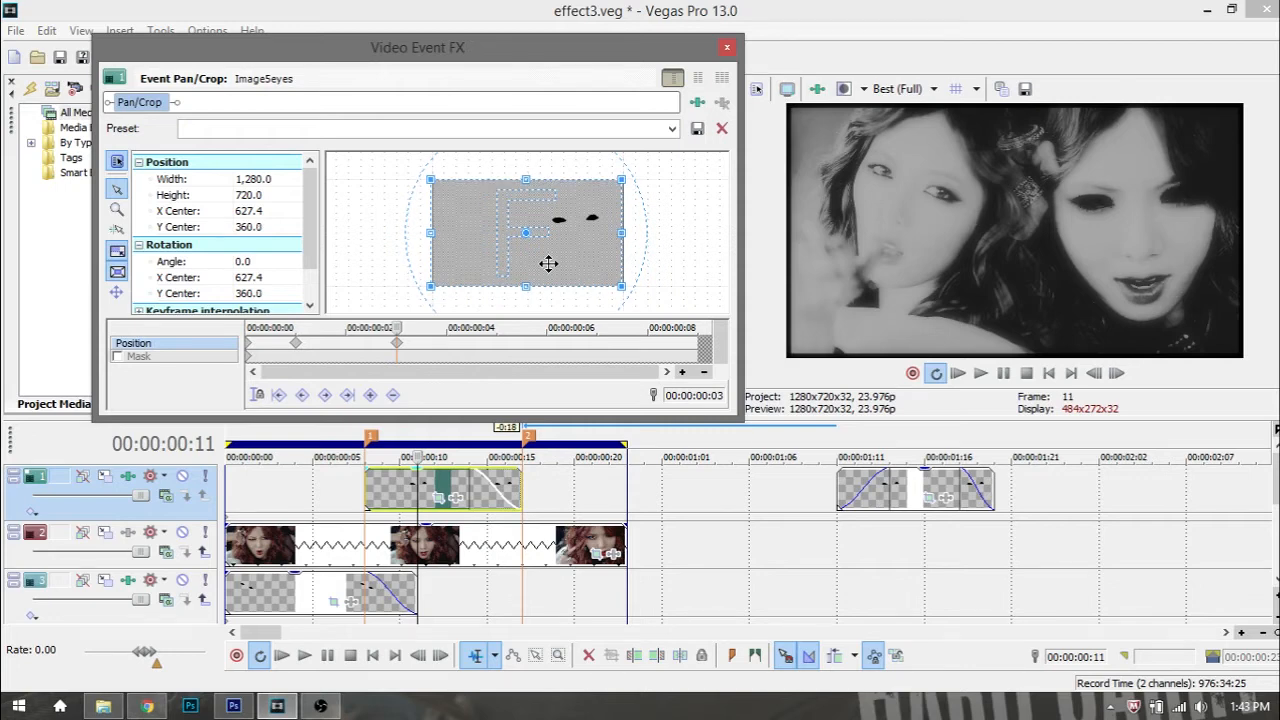
pyautogui.press('Right')
pyautogui.press('Left')
pyautogui.press('Left')
pyautogui.press('Right')
pyautogui.press('Up')
pyautogui.press('Down')
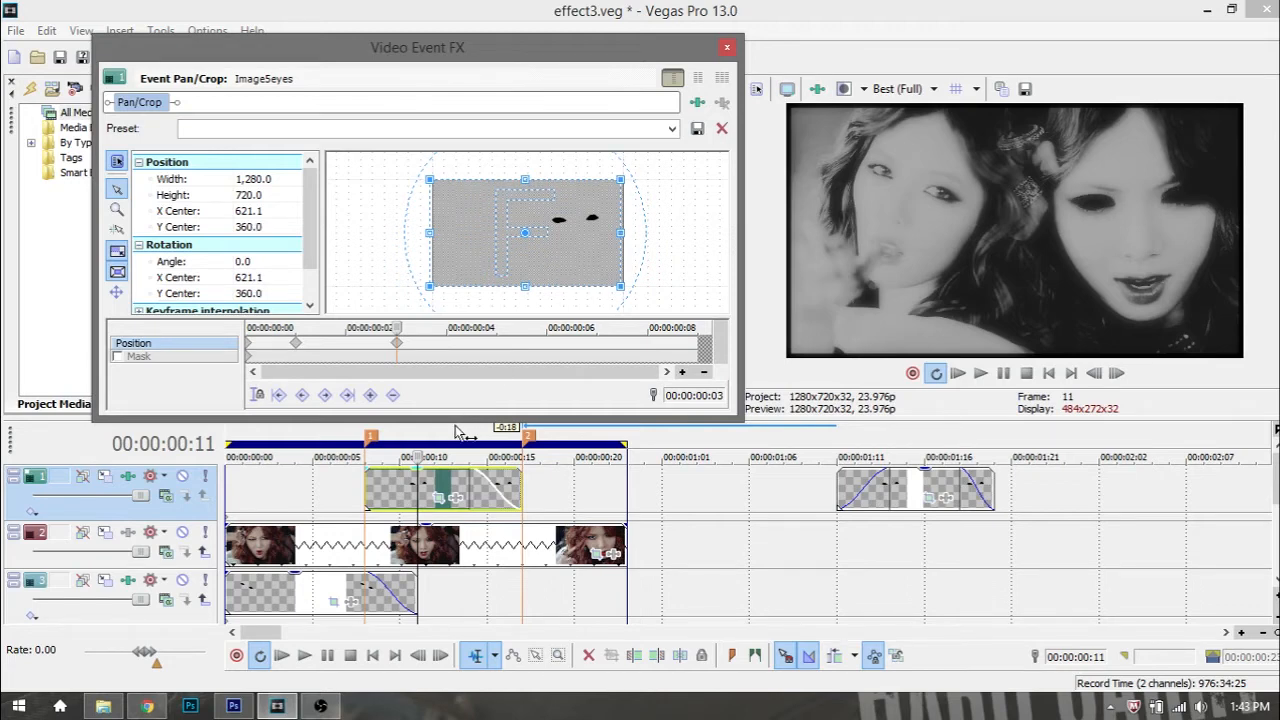
# Step: Compare frames 11 and 12, then keyframe the overlay's position at 00:00:00:04 with X Center 627.4 and Y Center 353.7
pyautogui.click(416, 481)
pyautogui.press('Right')
pyautogui.press('Left')
pyautogui.press('Right')
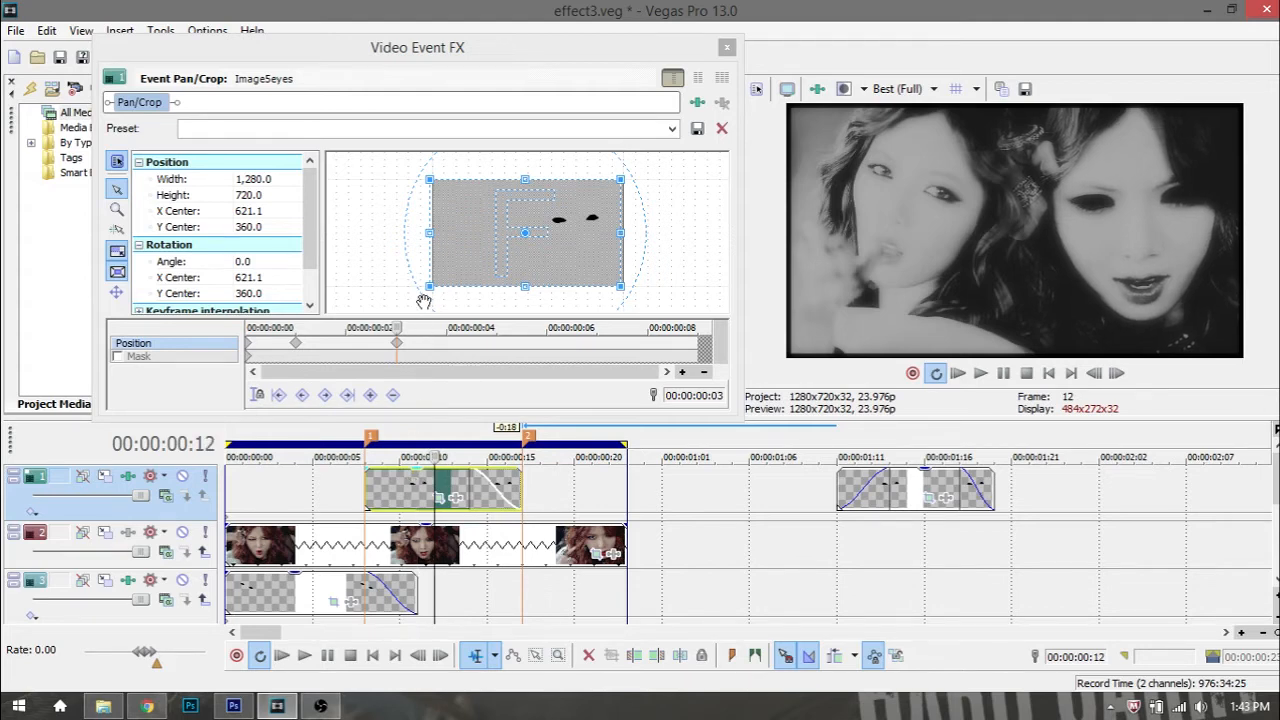
pyautogui.click(398, 328)
pyautogui.press('Right')
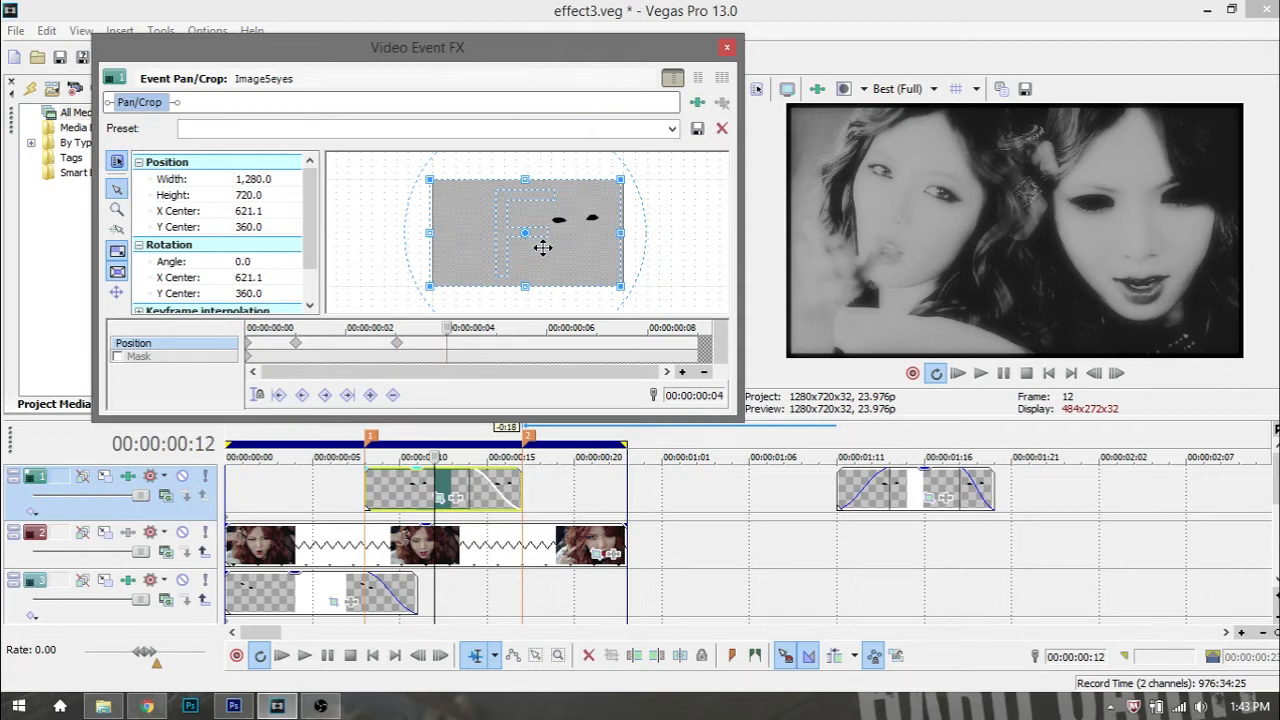
pyautogui.moveTo(542, 248); pyautogui.dragTo(543, 248)
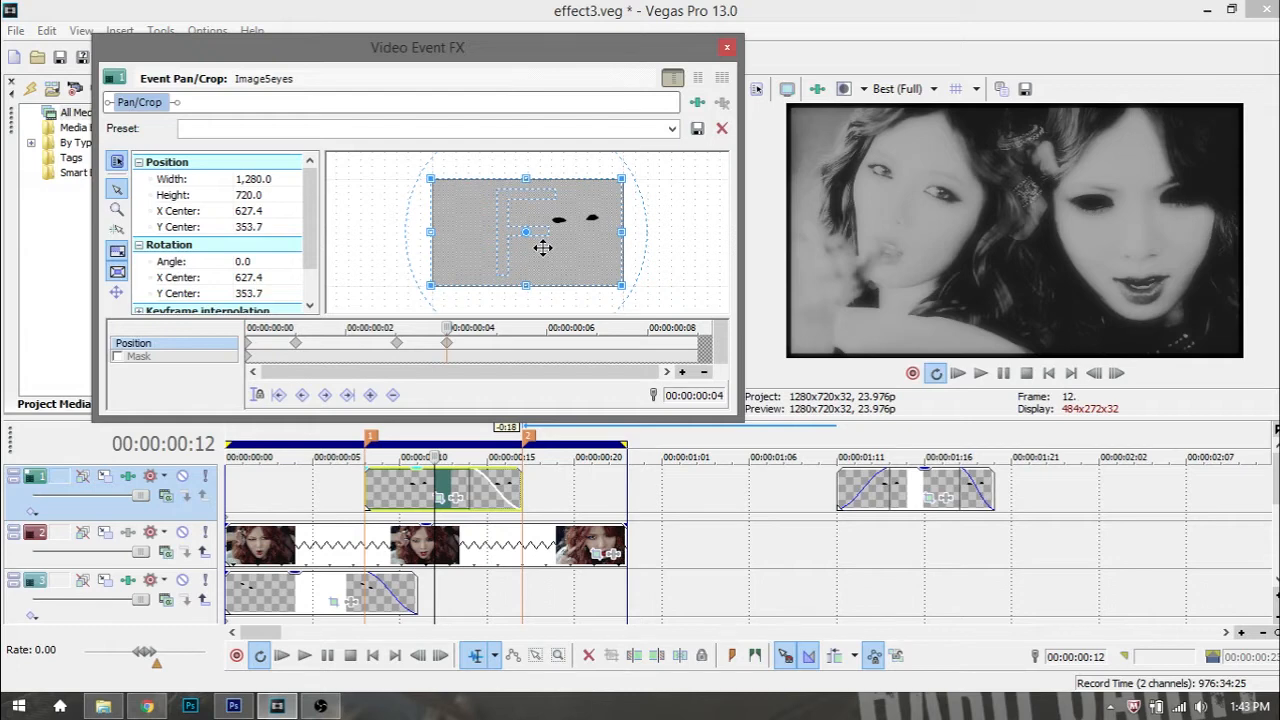
pyautogui.moveTo(542, 248); pyautogui.dragTo(542, 247)
# Step: Advance to frame 13 and keyframe the overlay's position at 00:00:00:05 with X Center 627.4 and Y Center 360.0
pyautogui.click(439, 478)
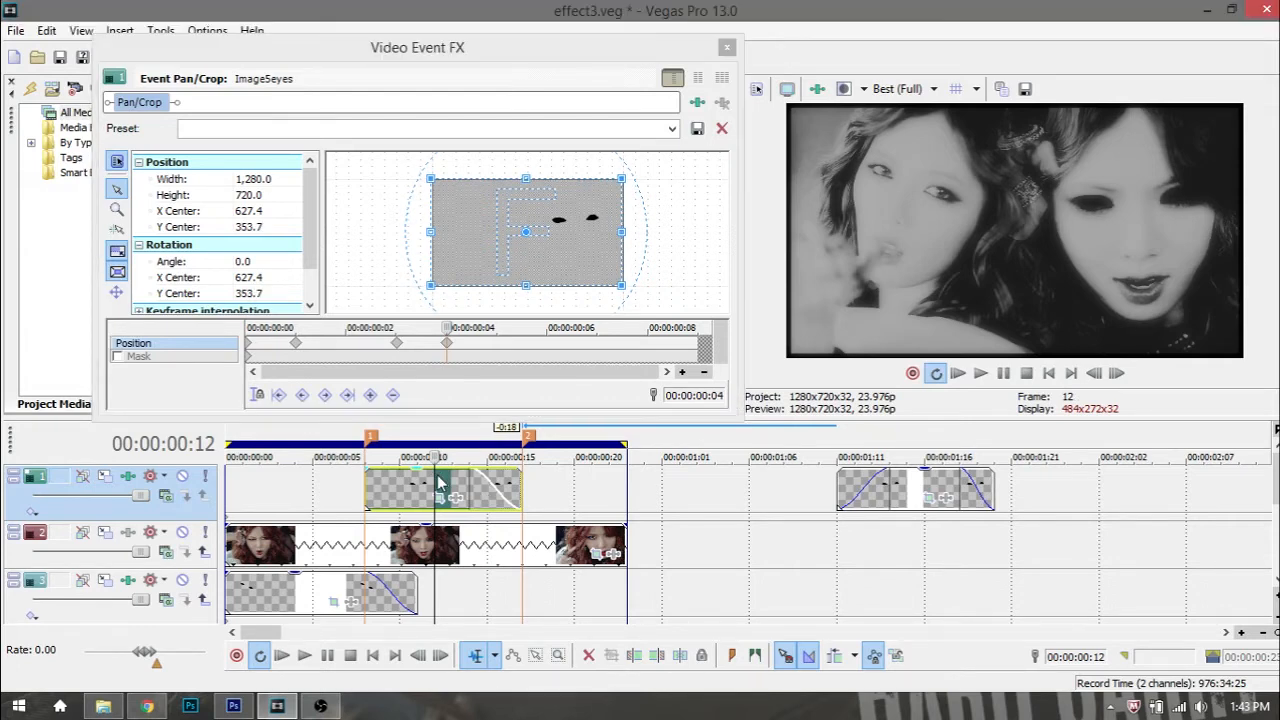
pyautogui.press('Right')
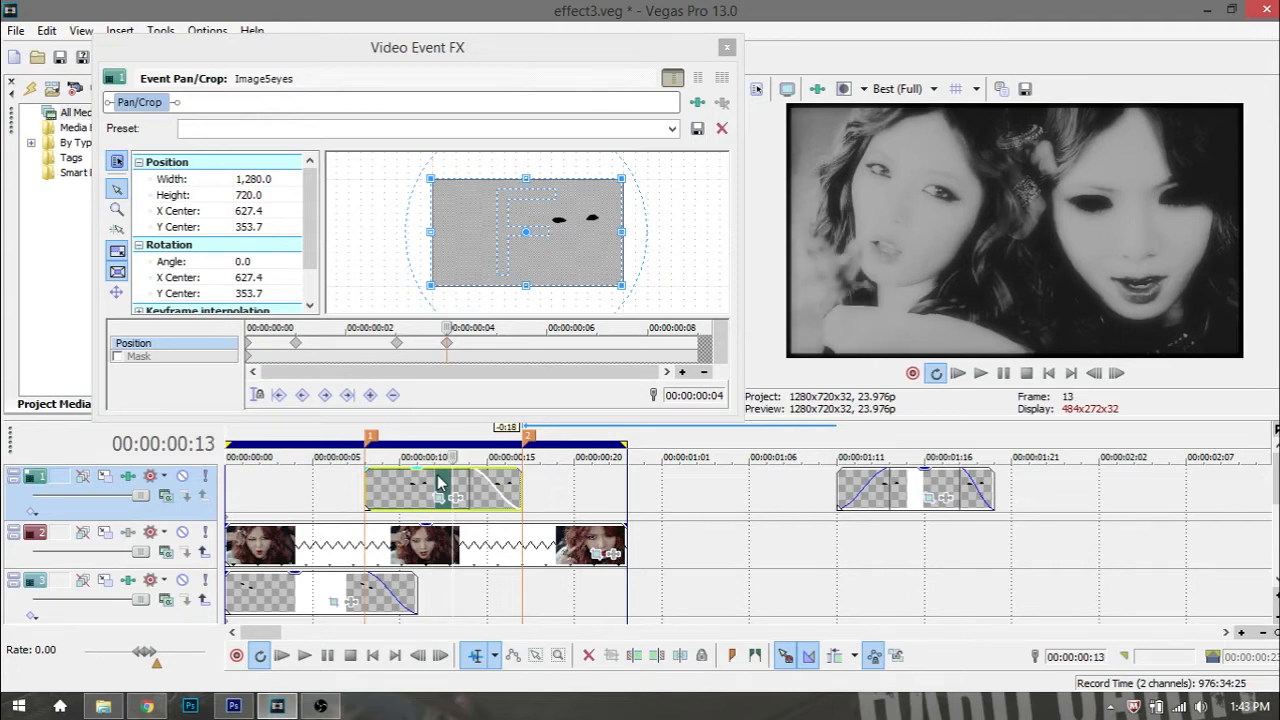
pyautogui.click(446, 327)
pyautogui.press('Right')
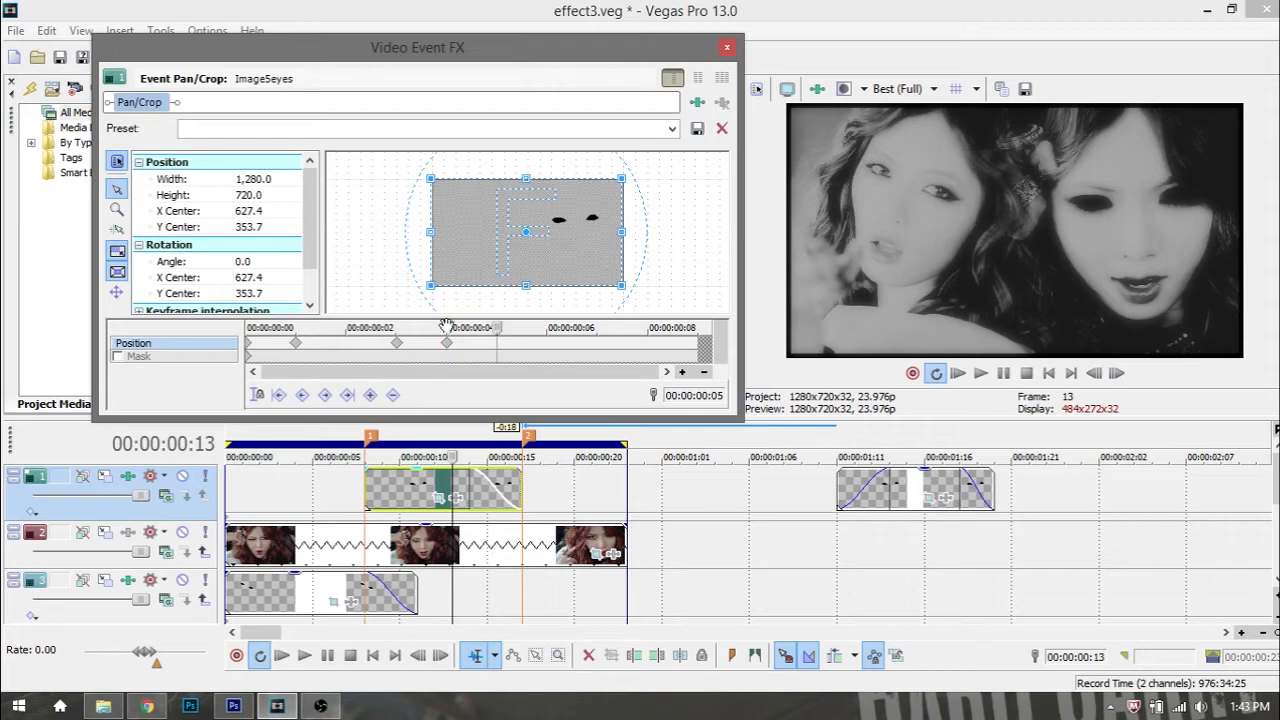
pyautogui.click(548, 261)
pyautogui.press('Down')
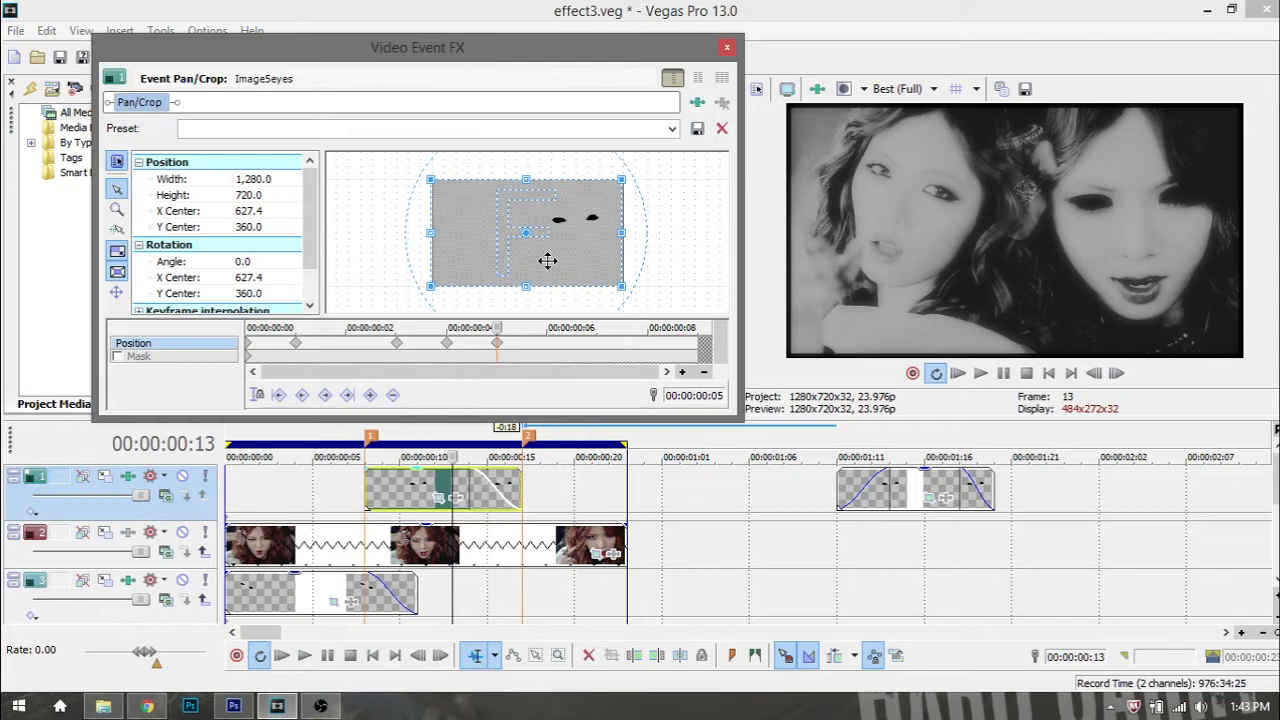
# Step: Advance to frame 15 and keyframe the overlay's position at 00:00:00:07 with X Center 633.7 and Y Center 360.0
pyautogui.click(455, 479)
pyautogui.press('Right')
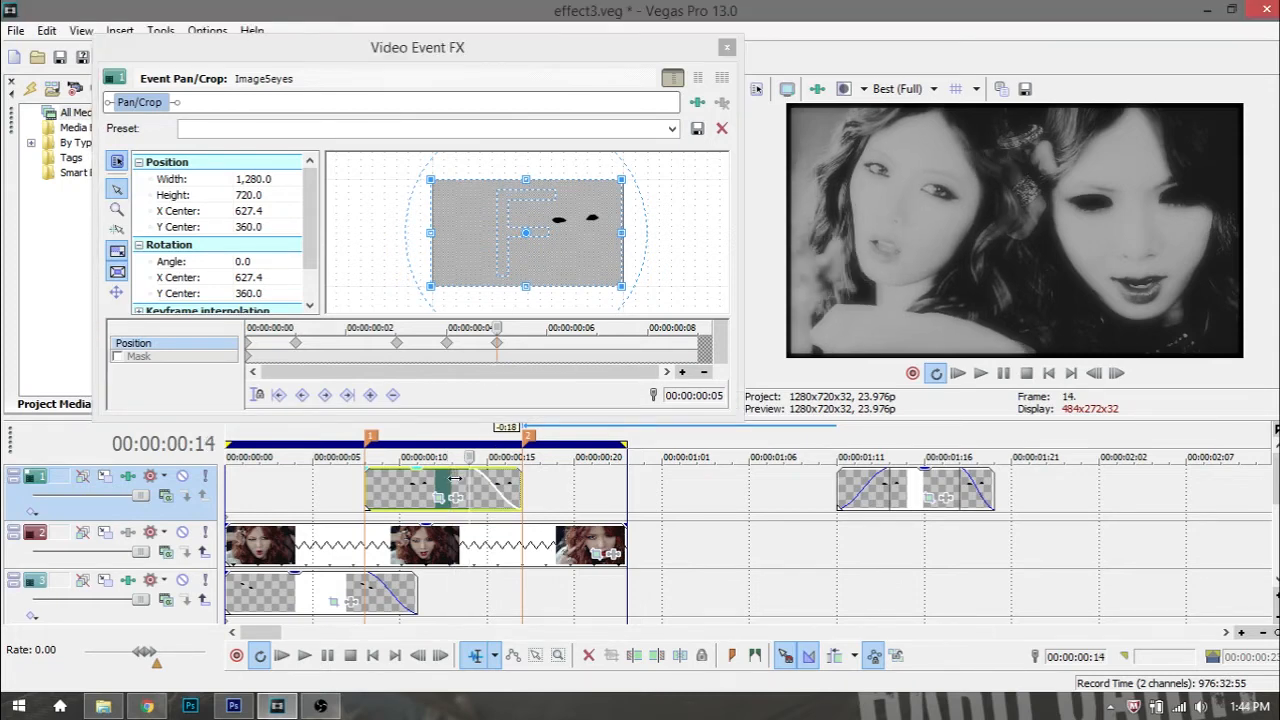
pyautogui.press('Right')
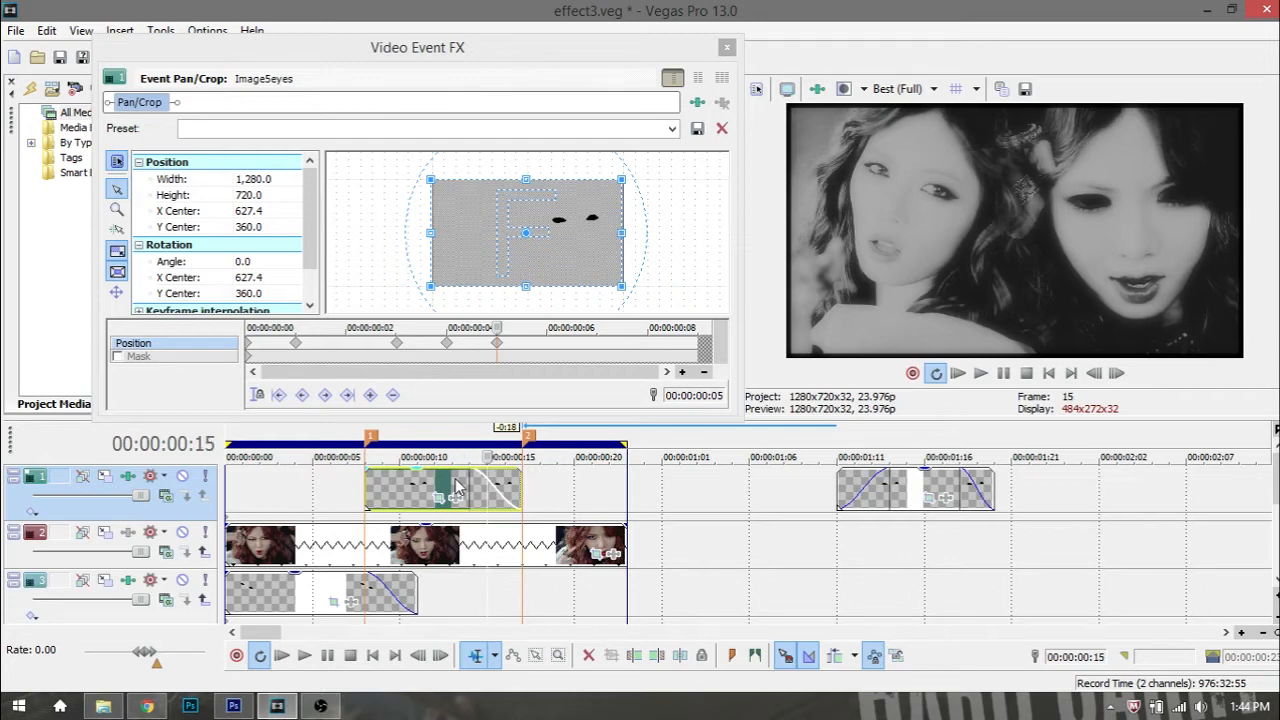
pyautogui.click(499, 329)
pyautogui.press('Right')
pyautogui.press('Right')
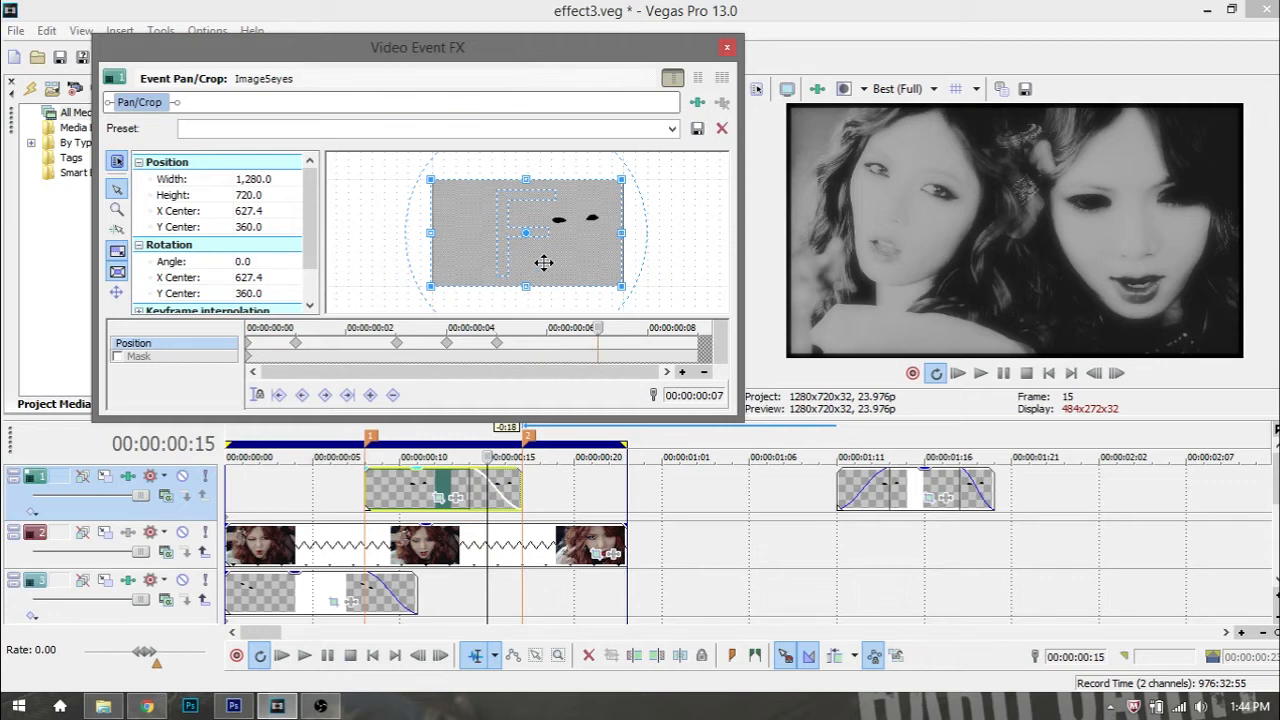
pyautogui.moveTo(543, 262); pyautogui.dragTo(545, 262)
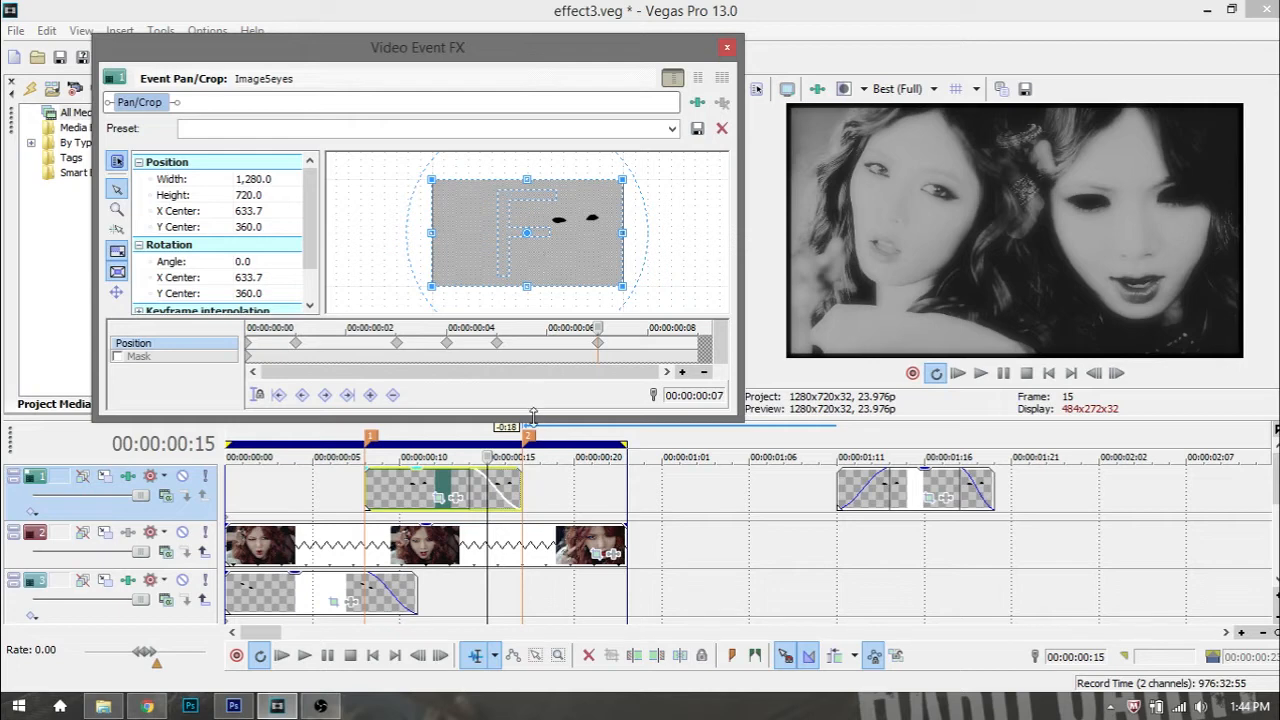
# Step: Check the remaining frames up to the Image5eyes event's end, then give the event a fade-in of about three frames
pyautogui.click(488, 478)
pyautogui.press('Right')
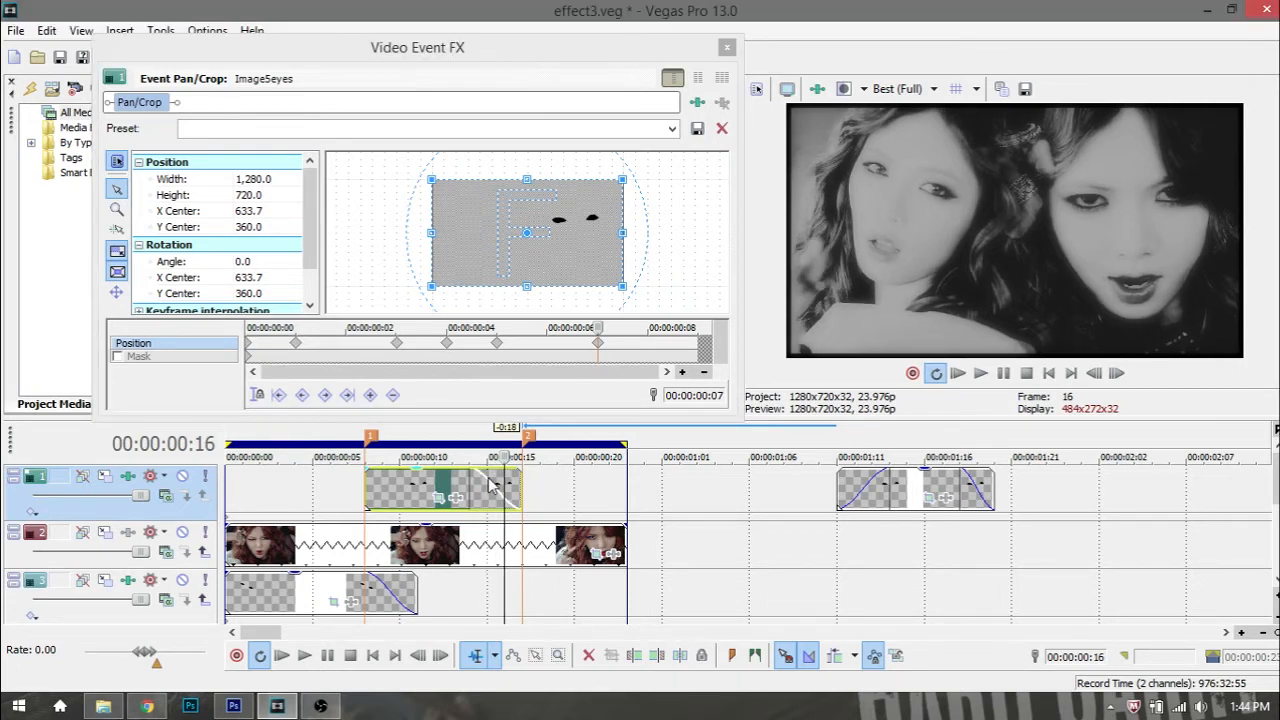
pyautogui.press('Left')
pyautogui.press('Right')
pyautogui.press('Right')
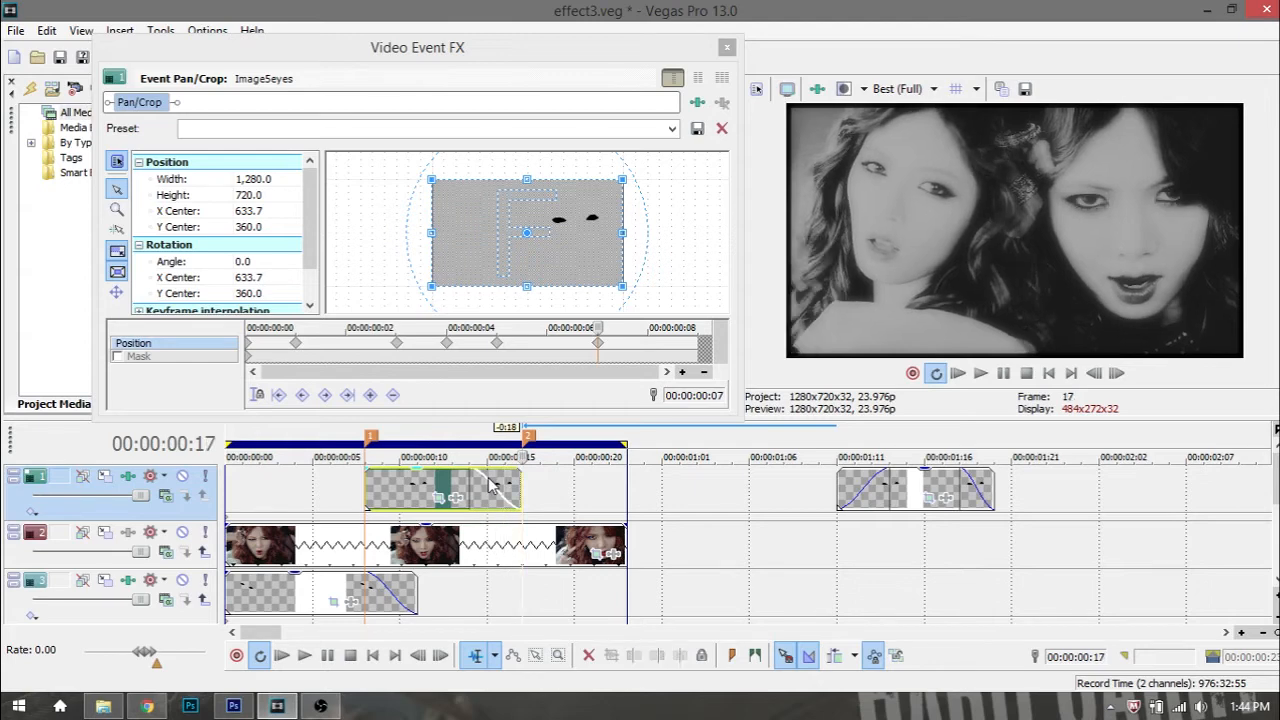
pyautogui.click(367, 486)
pyautogui.moveTo(367, 469); pyautogui.dragTo(411, 467)
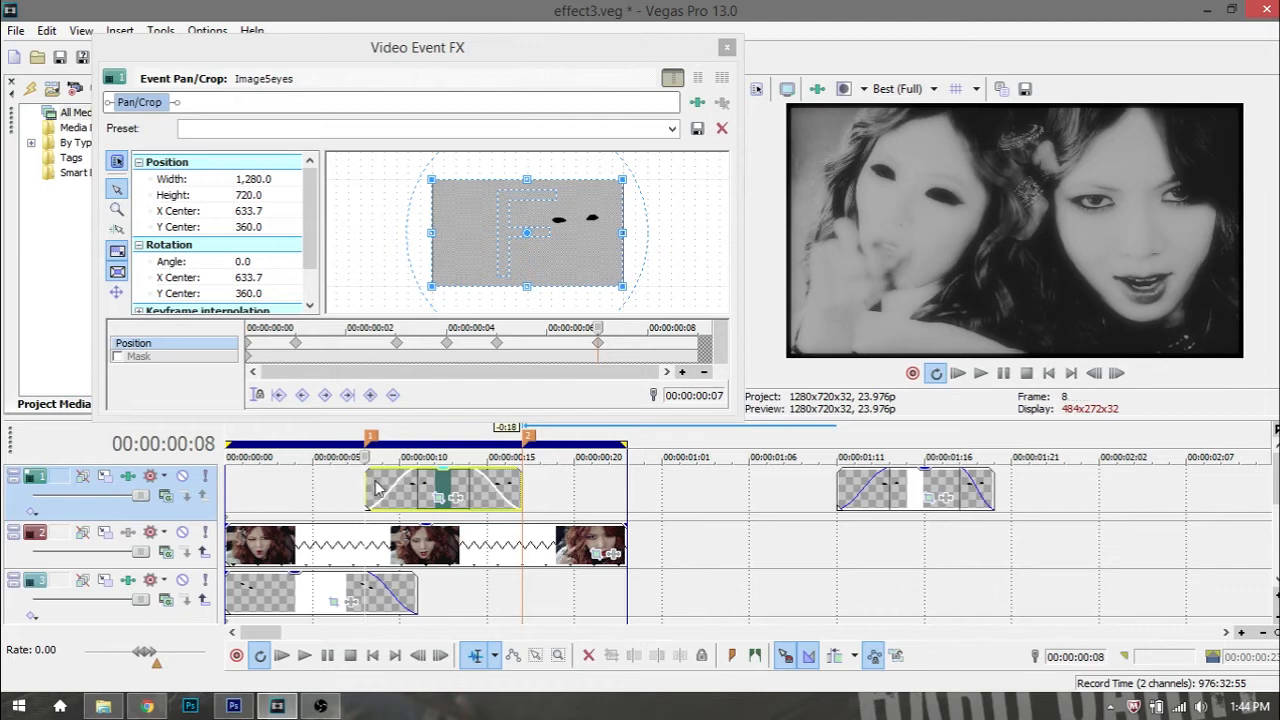
# Step: Step through the Image5eyes event frame by frame to check how the black eyes follow the face
pyautogui.press('Right')
pyautogui.press('Right')
pyautogui.press('Right')
pyautogui.press('Right')
pyautogui.press('Right')
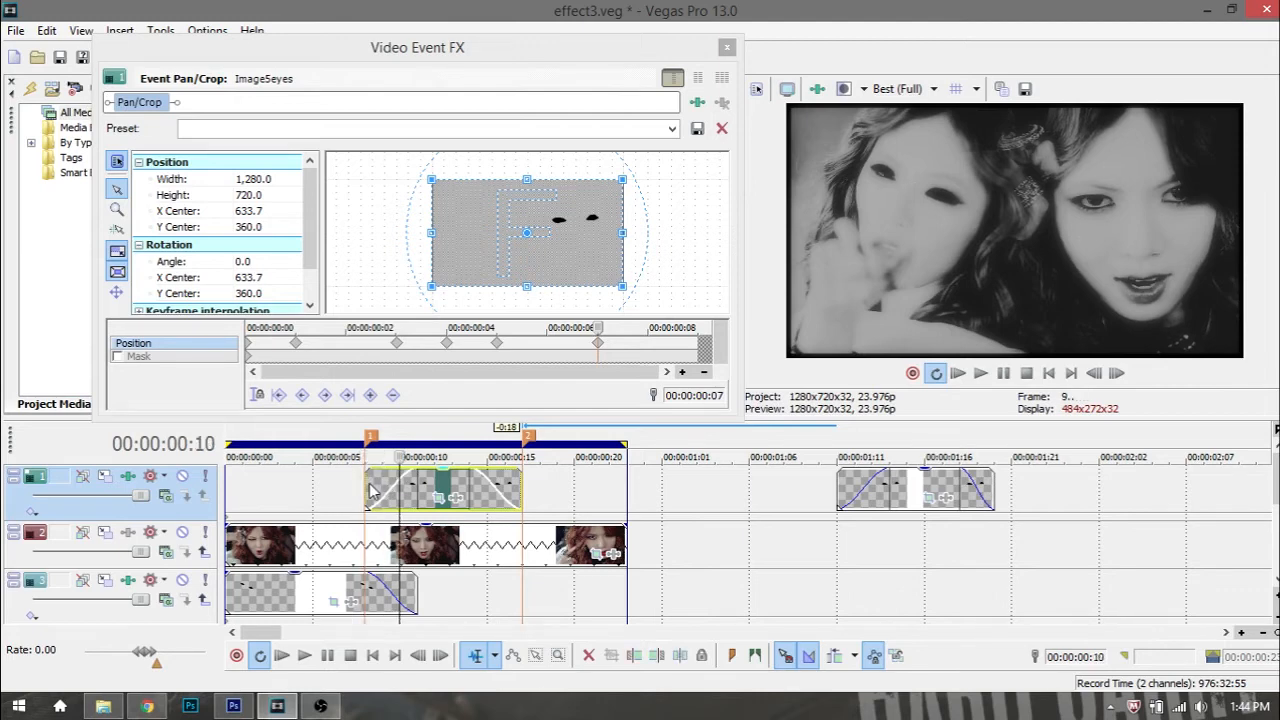
pyautogui.press('Right')
pyautogui.press('Right')
pyautogui.press('Right')
pyautogui.press('Right')
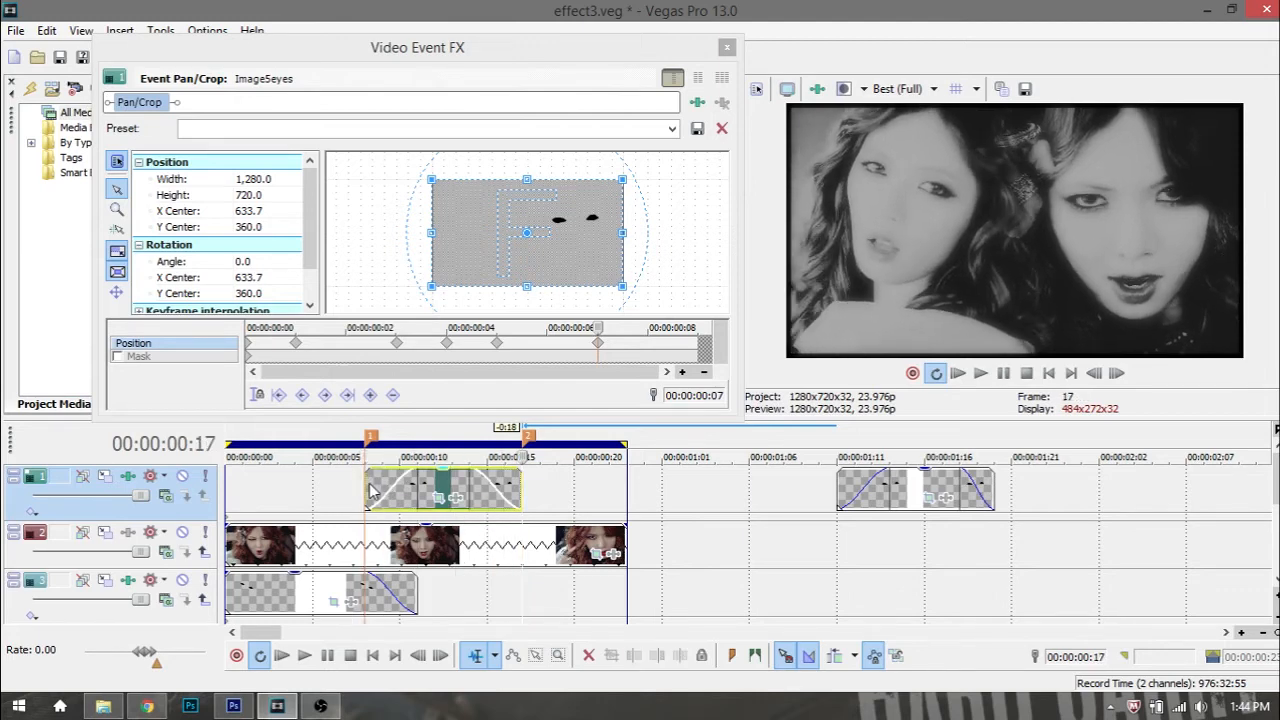
# Step: Return to frame 12 and change the 00:00:00:04 position keyframe to X Center 621.1 and Y Center 360.0
pyautogui.press('Left')
pyautogui.press('Left')
pyautogui.press('Left')
pyautogui.press('Left')
pyautogui.press('Left')
pyautogui.press('Left')
pyautogui.press('Right')
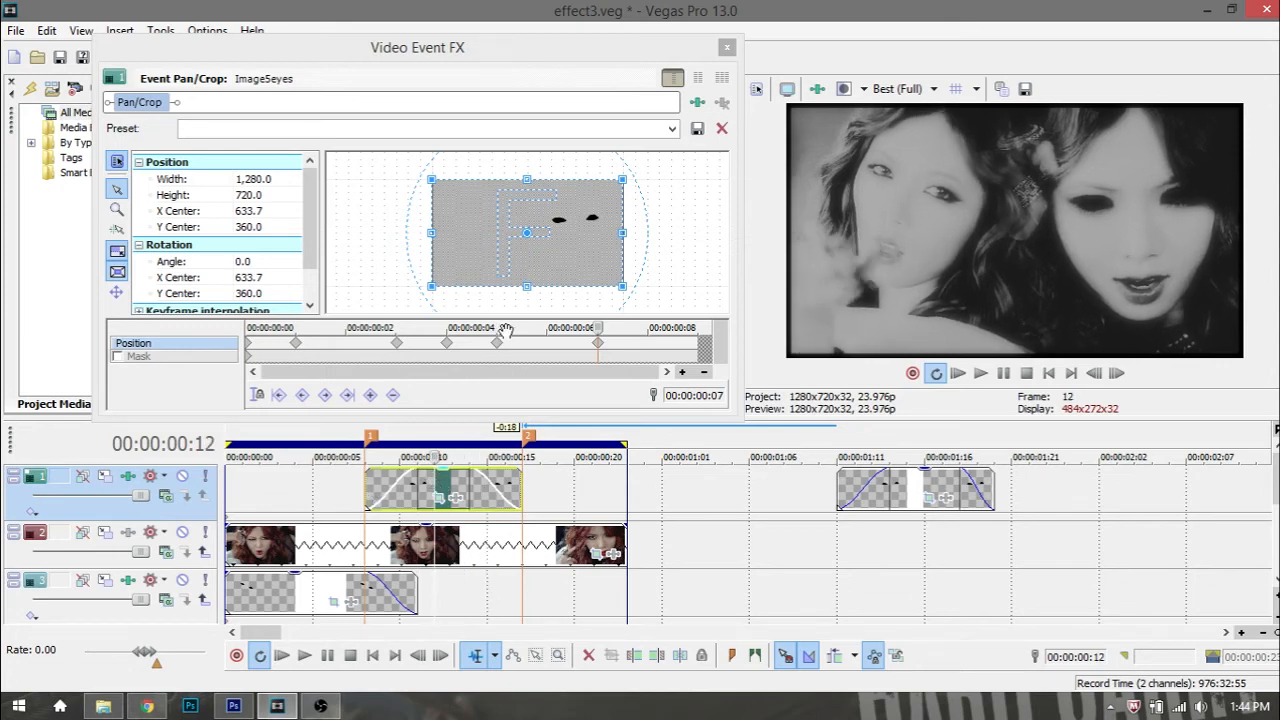
pyautogui.click(448, 345)
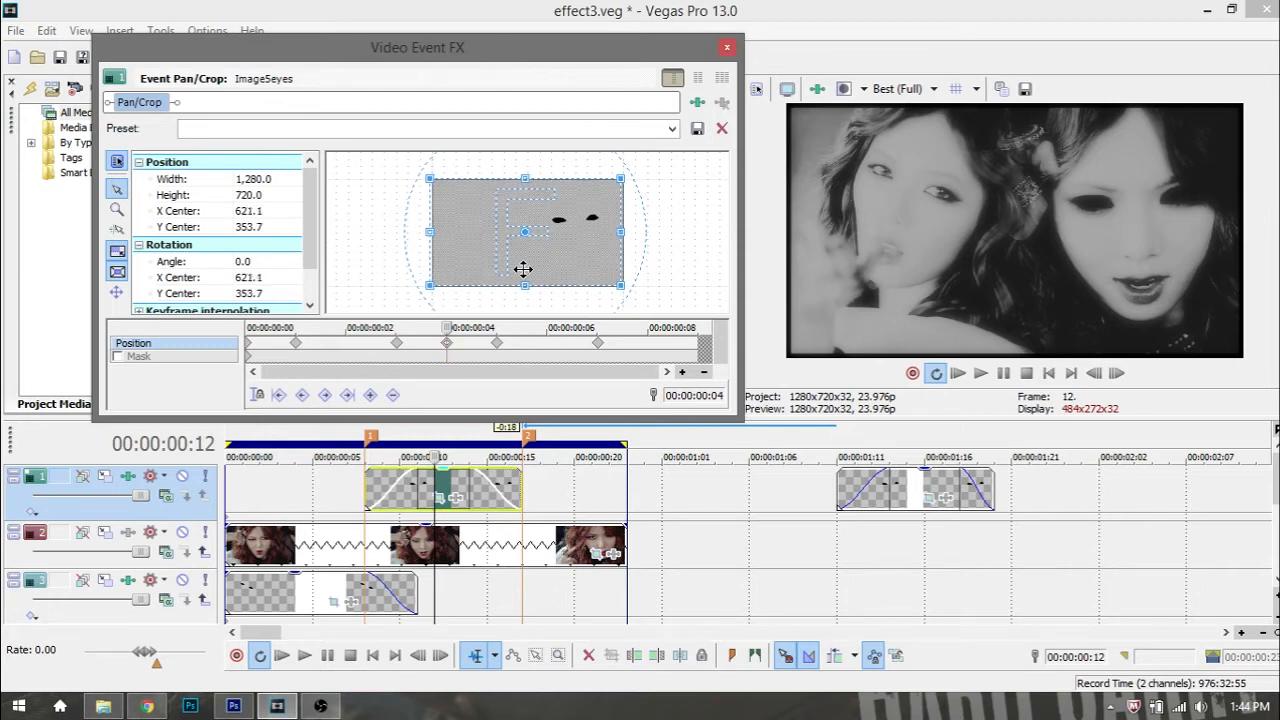
pyautogui.moveTo(523, 268); pyautogui.dragTo(524, 268)
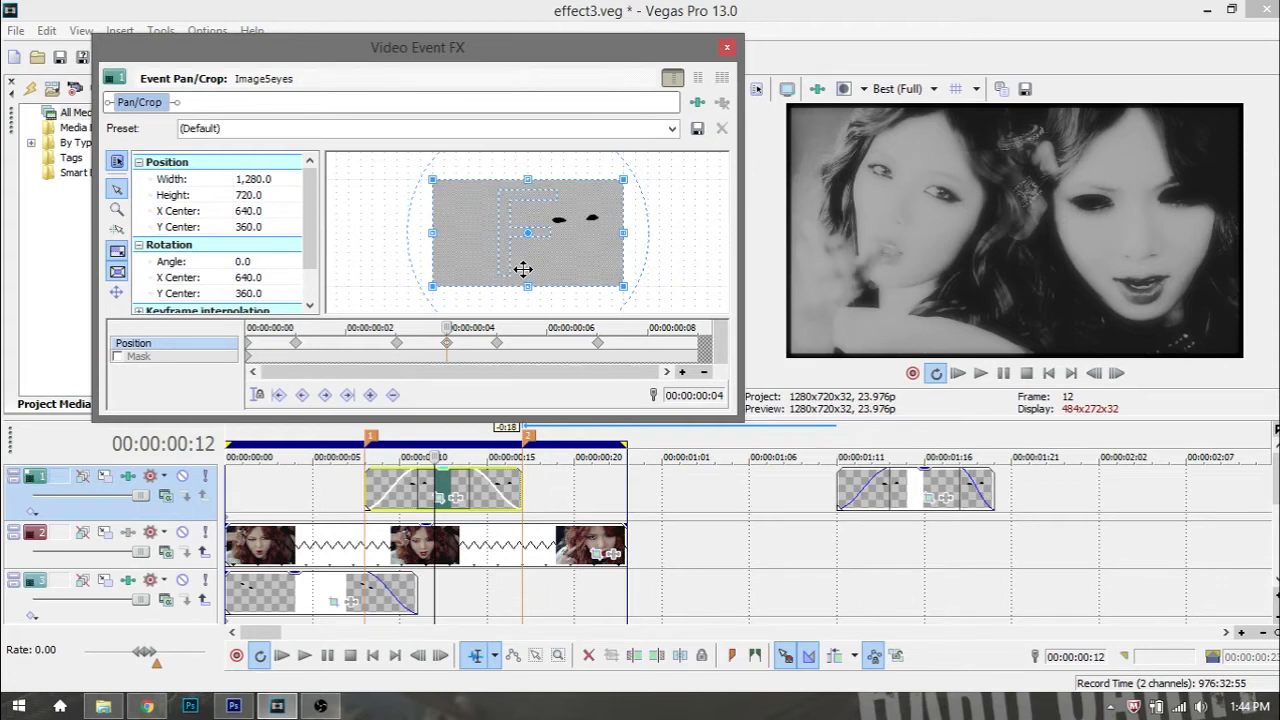
pyautogui.press('Left')
pyautogui.press('Left')
pyautogui.press('Left')
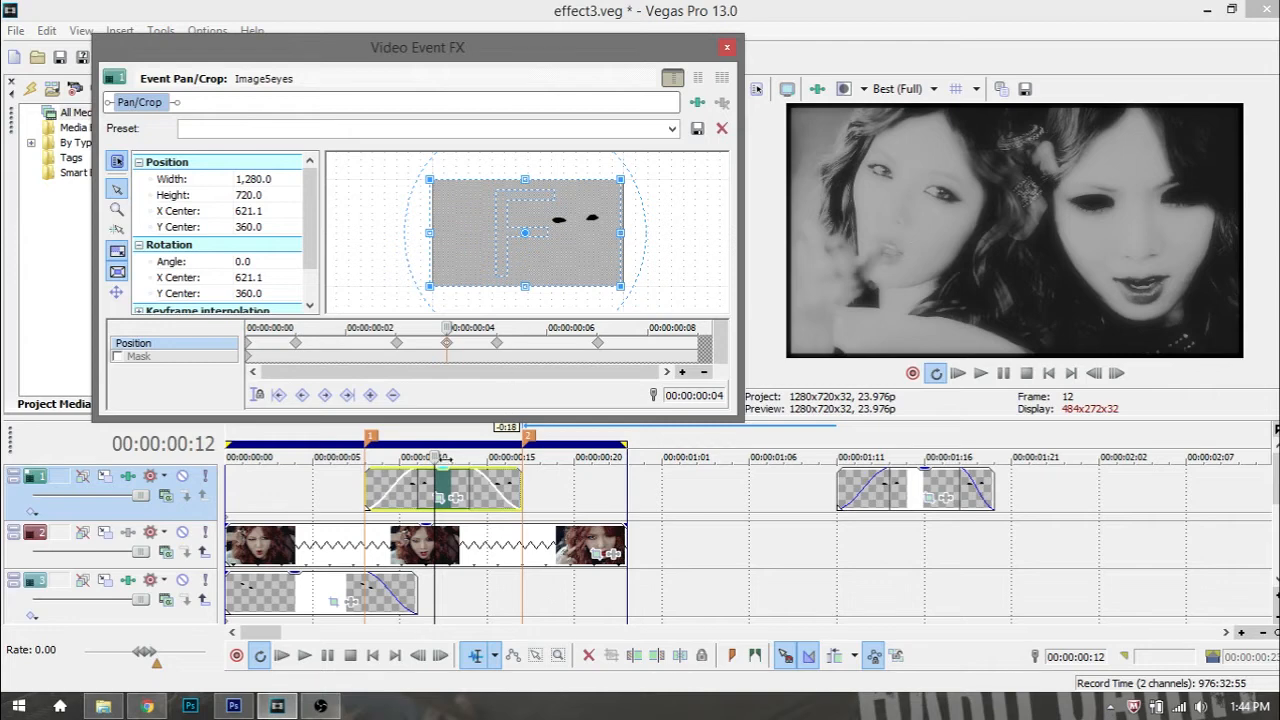
# Step: Review frames 11 to 14, then change the 00:00:00:05 position keyframe to X Center 621.1 and Y Center 360.0
pyautogui.click(435, 484)
pyautogui.press('Left')
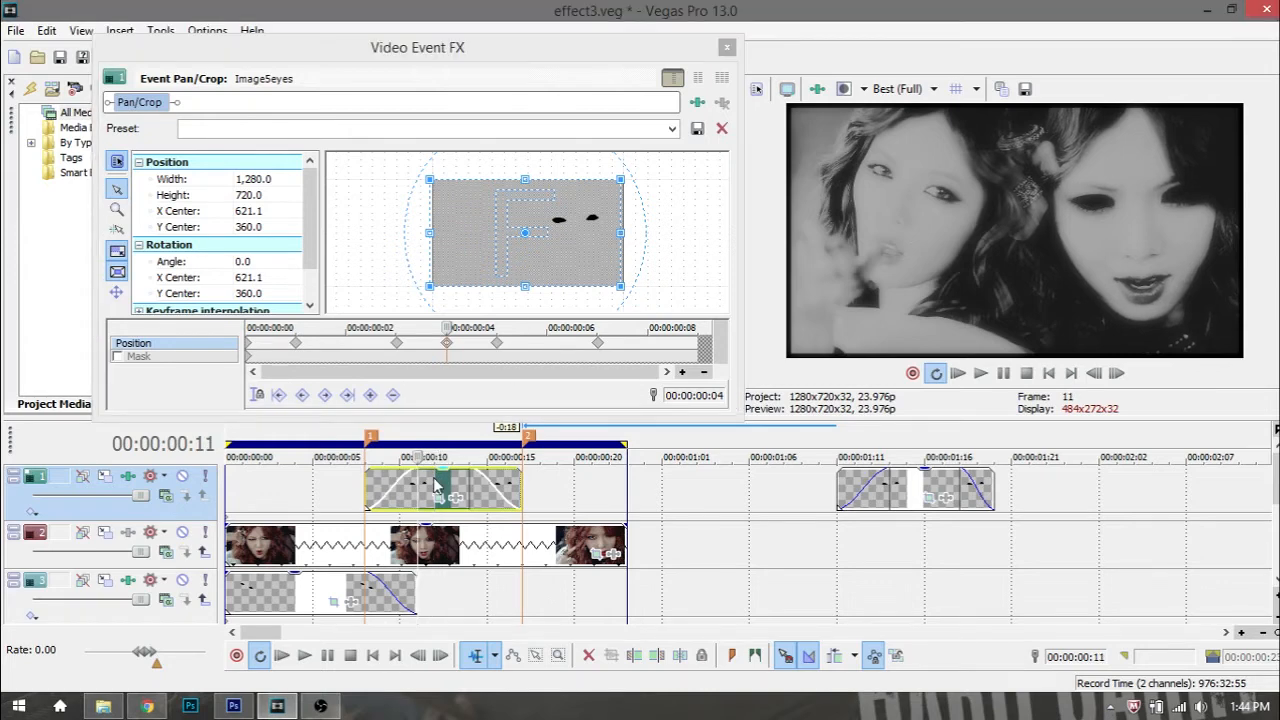
pyautogui.press('Right')
pyautogui.press('Right')
pyautogui.press('Right')
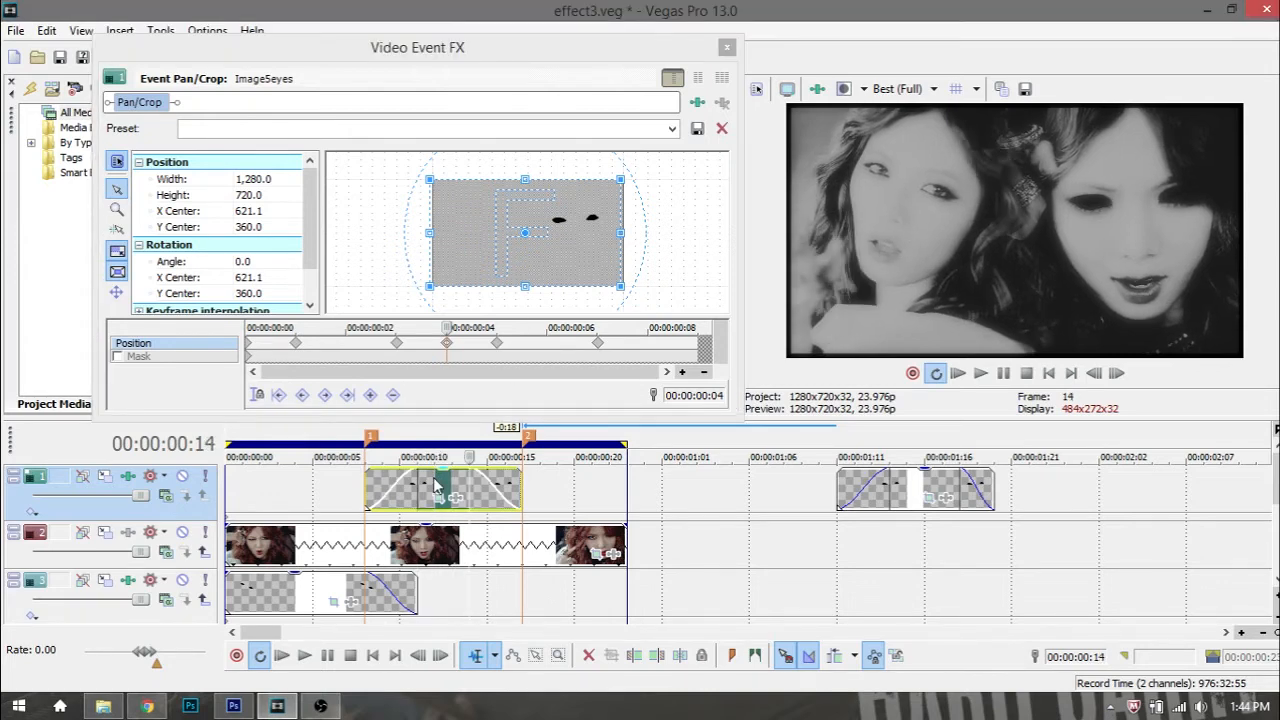
pyautogui.click(497, 343)
pyautogui.moveTo(562, 272); pyautogui.dragTo(560, 272)
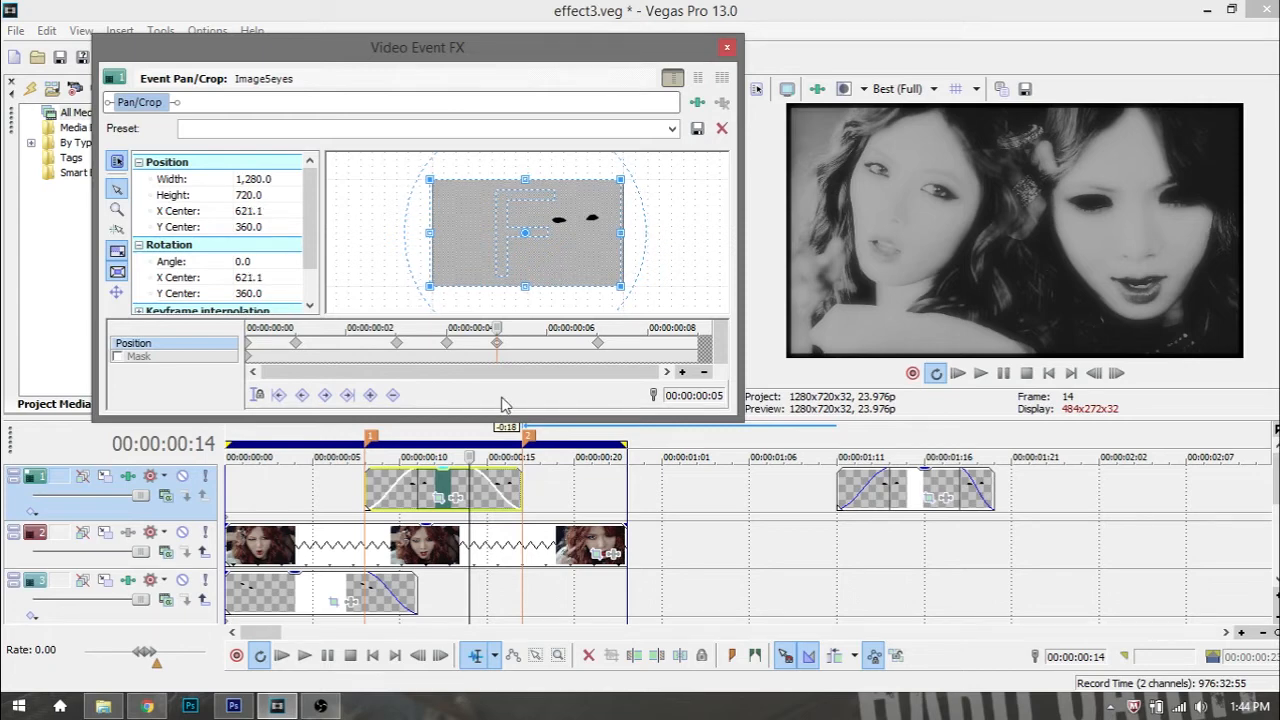
# Step: Check the overlay through frame 17 and close the Video Event FX window
pyautogui.click(468, 492)
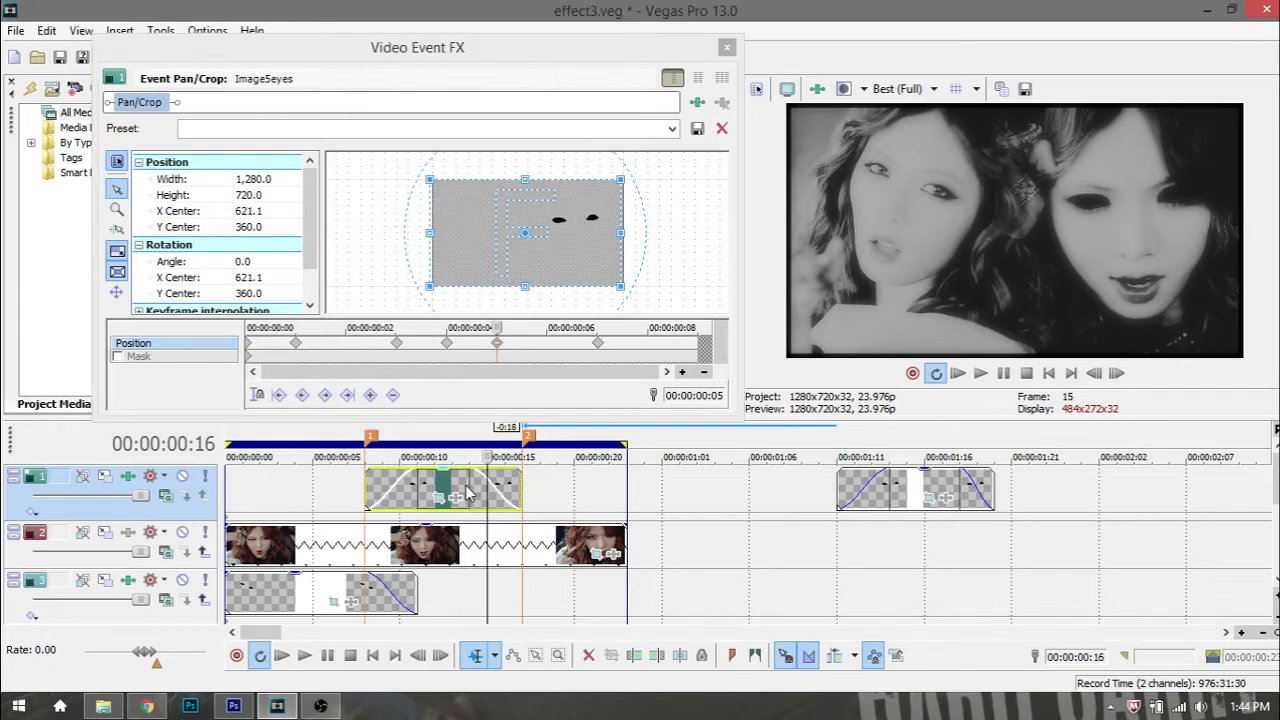
pyautogui.press('Right')
pyautogui.press('Right')
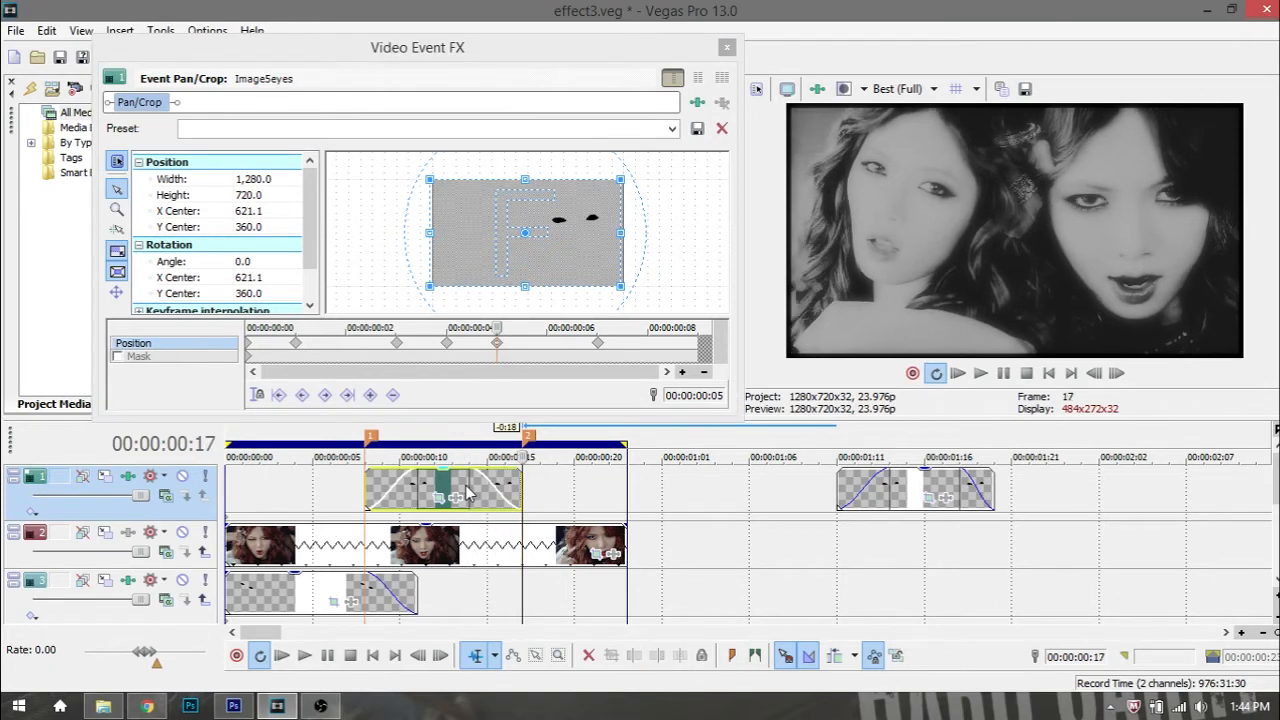
pyautogui.click(727, 47)
# Step: Add a marker at frame 11, where the Image4eyes event on track 3 ends, and move that event to about 00:00:01:12
pyautogui.click(280, 594)
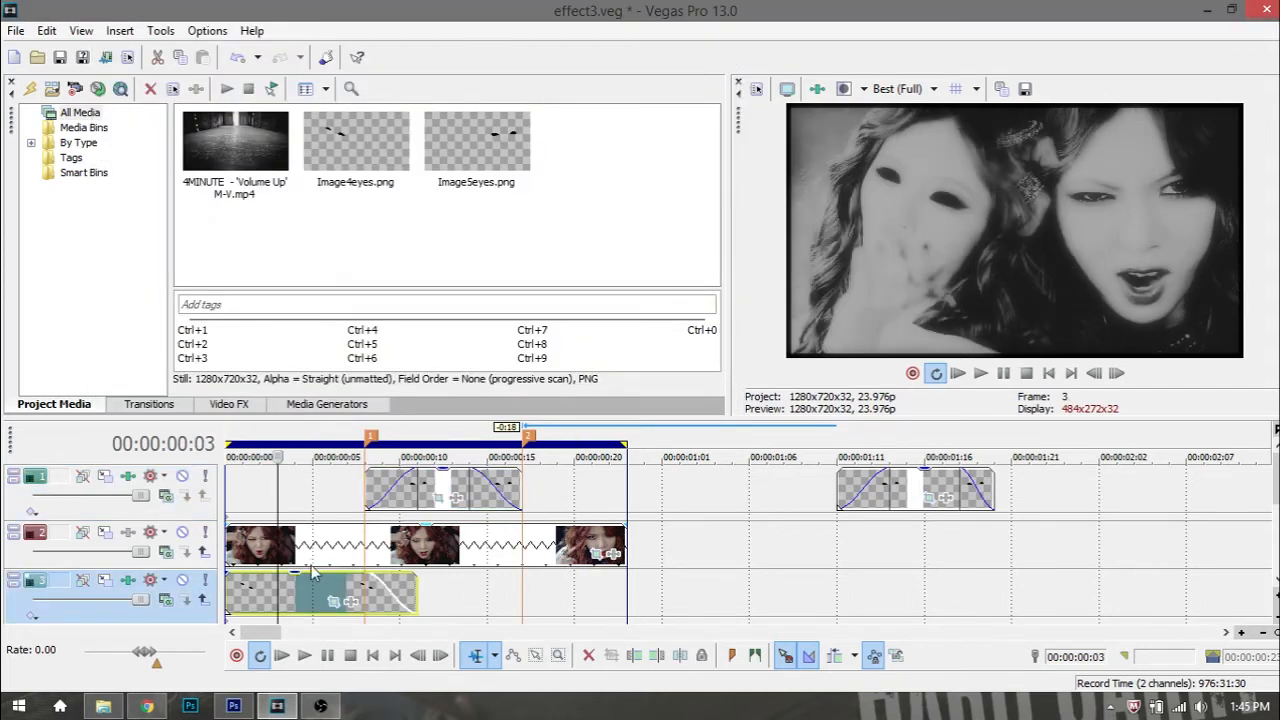
pyautogui.click(416, 594)
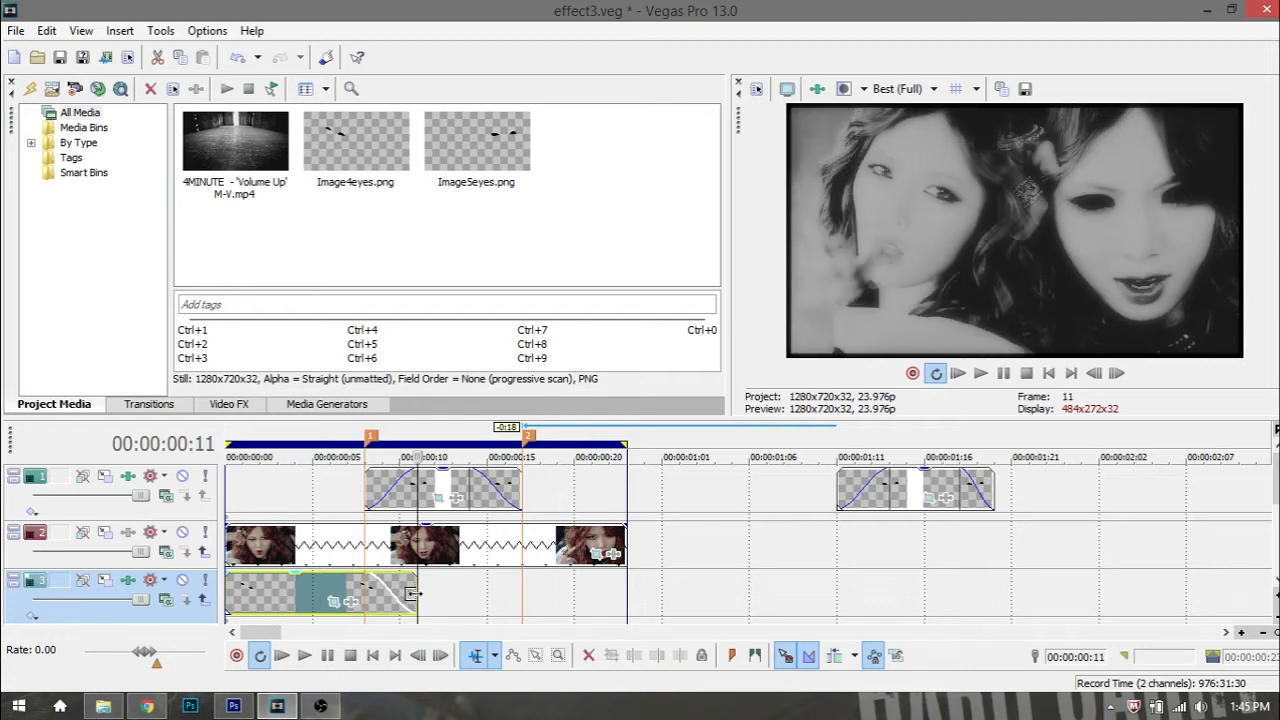
pyautogui.press('m')
pyautogui.moveTo(317, 601); pyautogui.dragTo(941, 591)
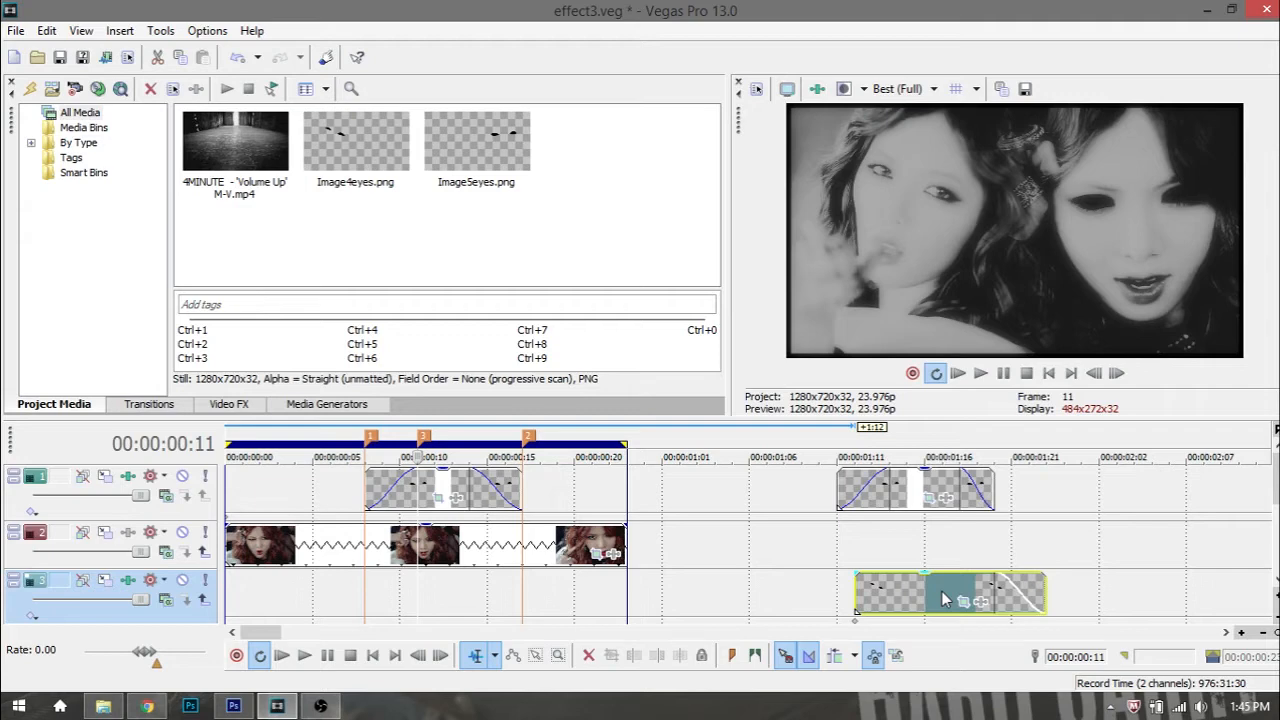
# Step: Place Image4eyes.png at the start of track 3, split it at frame 11 and delete the part after the split
pyautogui.moveTo(356, 150); pyautogui.dragTo(229, 601)
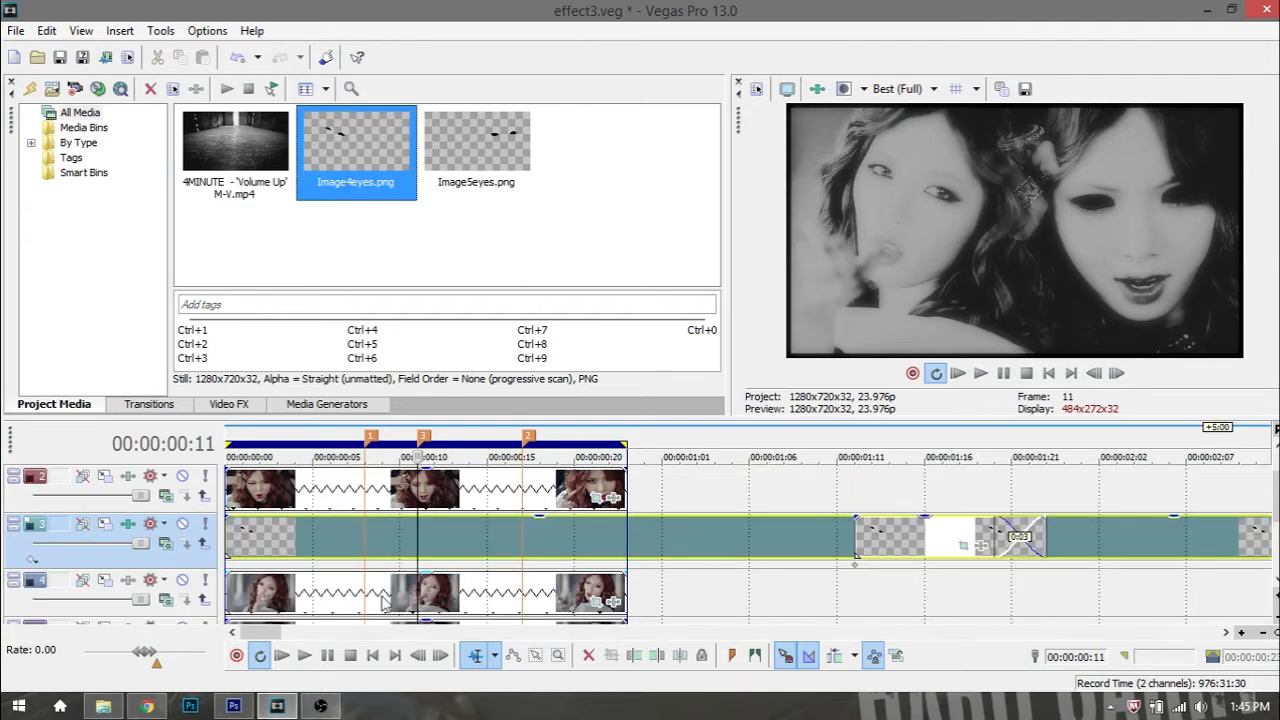
pyautogui.click(422, 542)
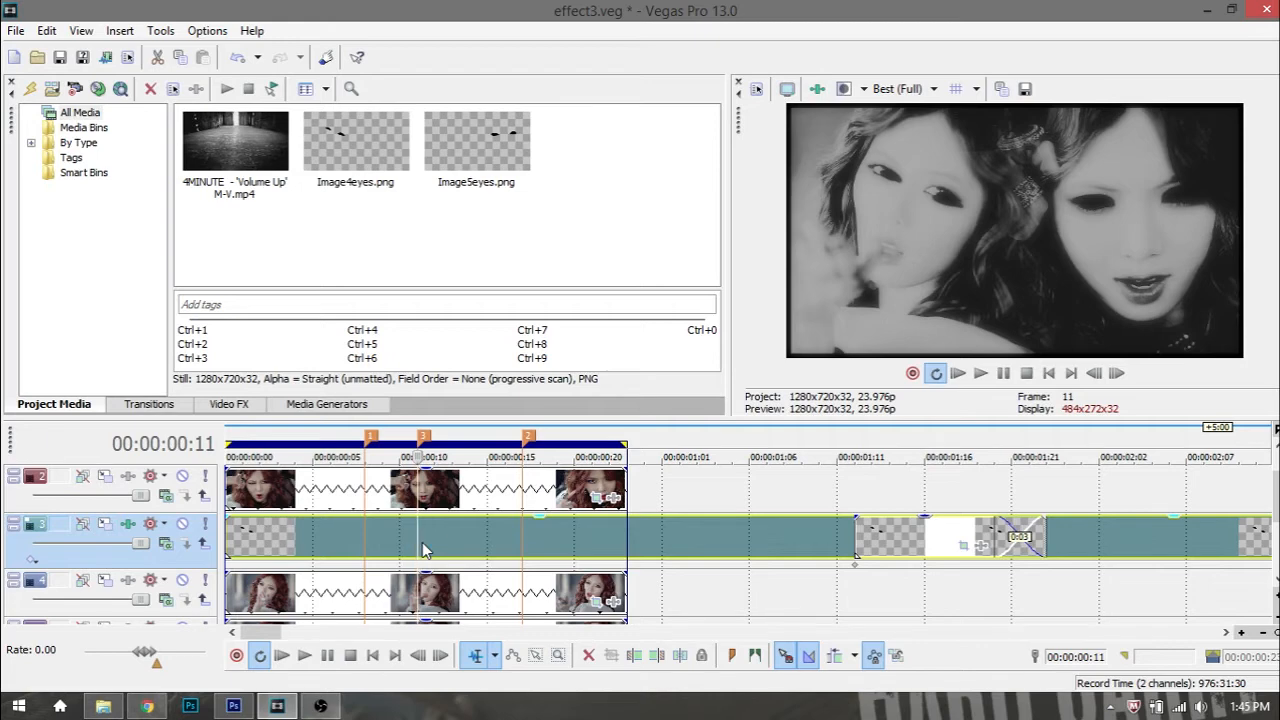
pyautogui.press('s')
pyautogui.rightClick(447, 541)
pyautogui.click(480, 289)
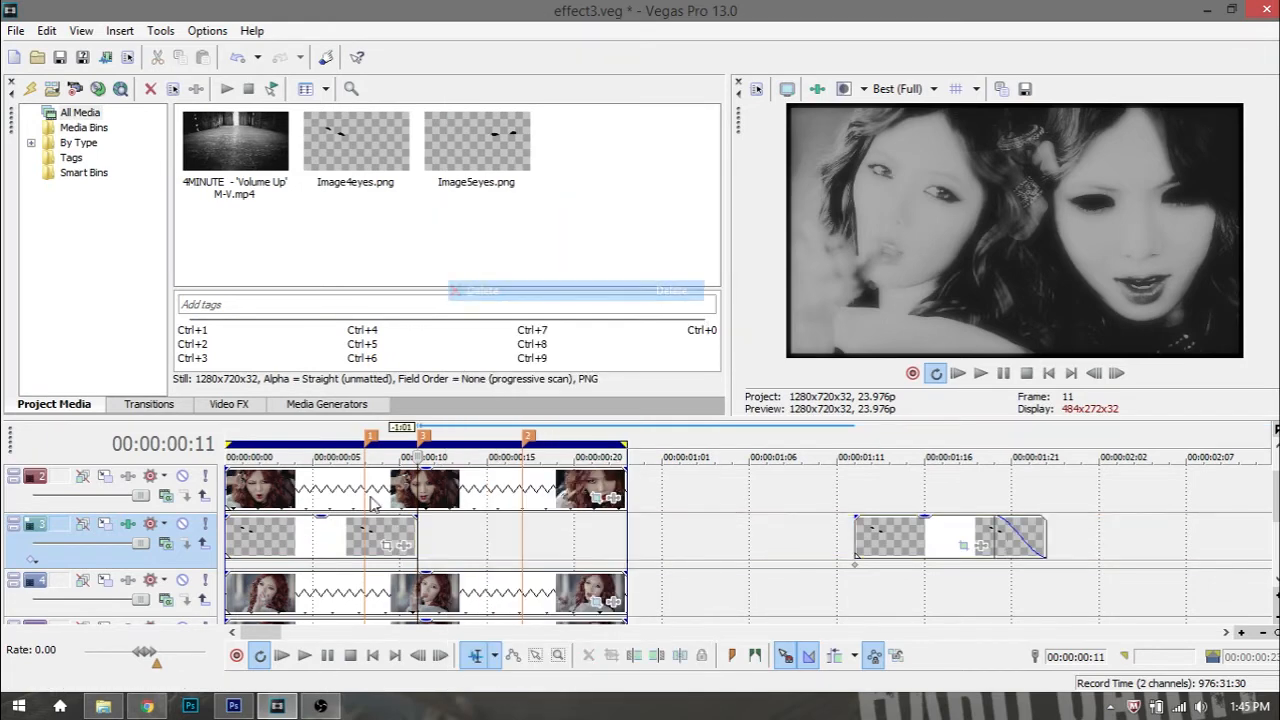
# Step: Give the new Image4eyes event a fade-out of about three frames, like the one on the event moved aside
pyautogui.click(300, 540)
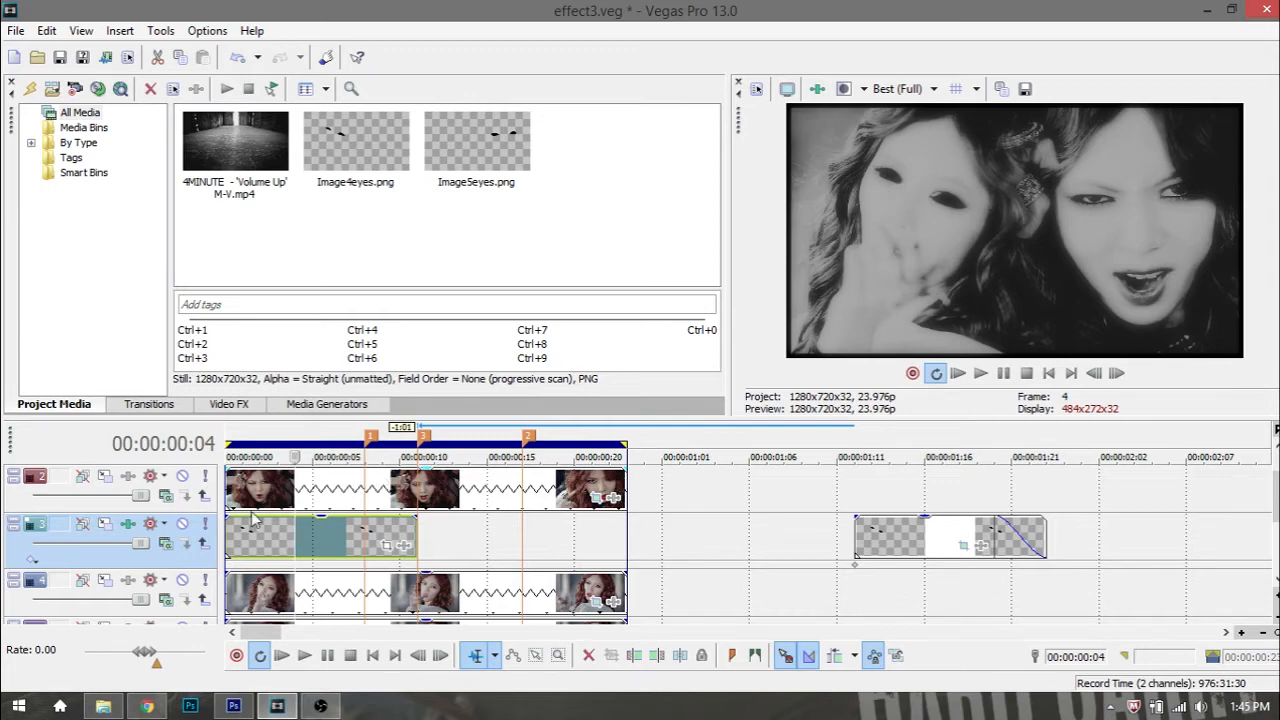
pyautogui.click(224, 533)
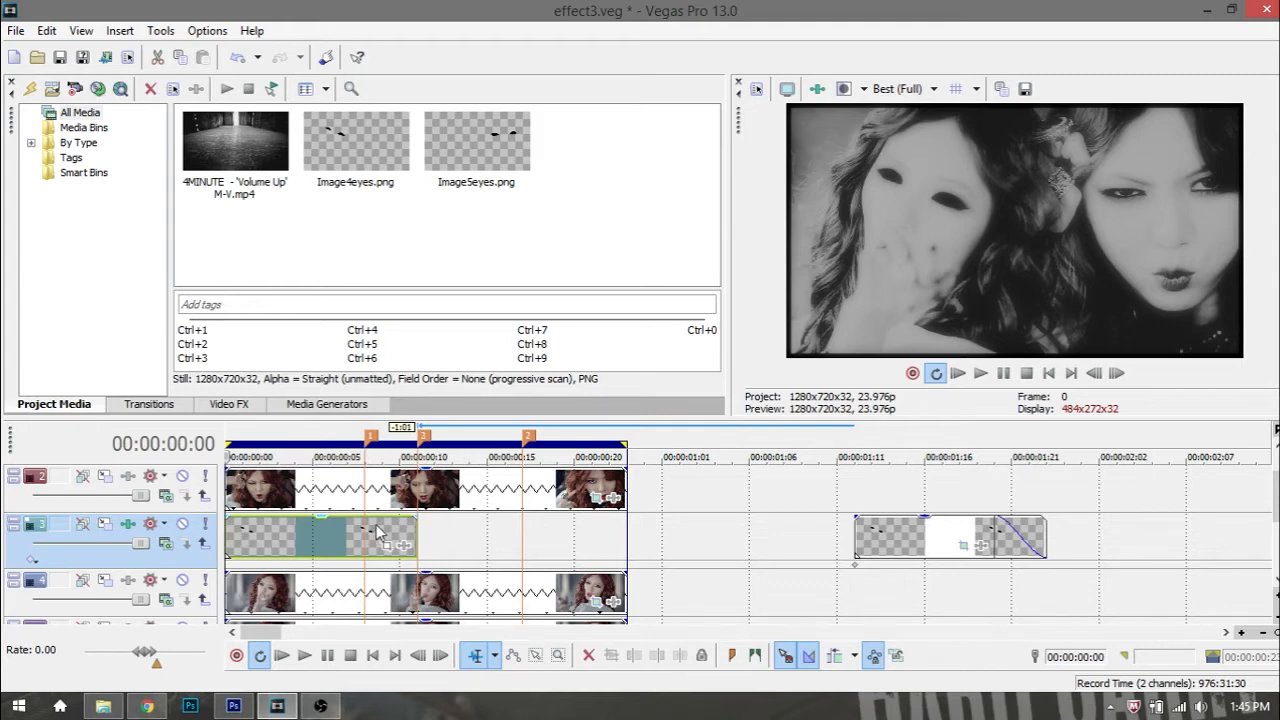
pyautogui.click(988, 523)
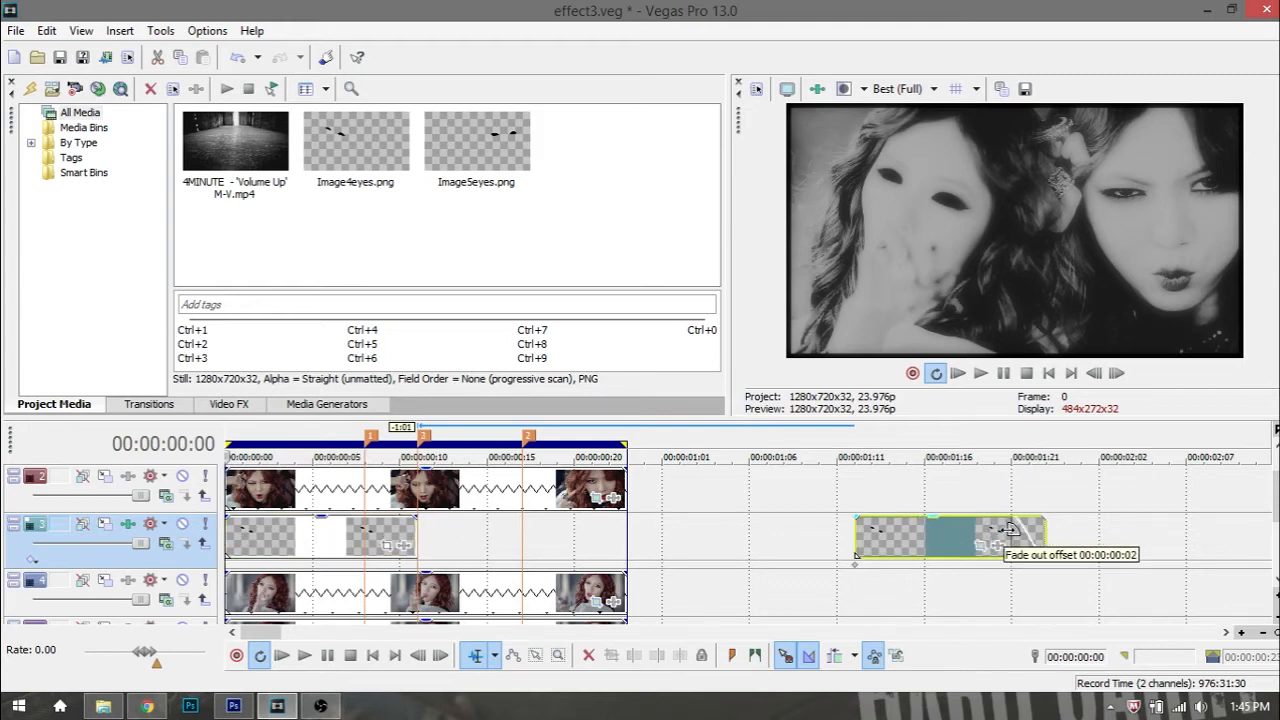
pyautogui.moveTo(416, 518); pyautogui.dragTo(369, 524)
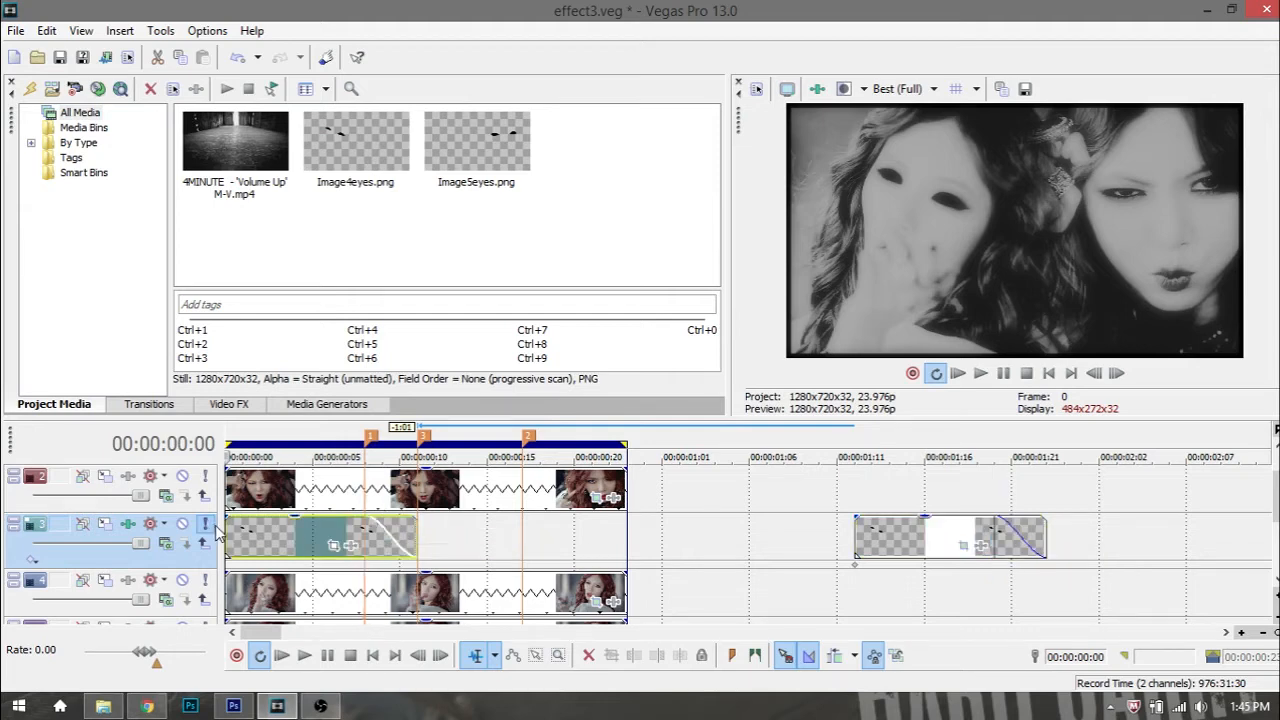
# Step: In the new Image4eyes event's Pan/Crop, add a position keyframe at 00:00:00:02 with X Center 649.2 and Y Center 364.6
pyautogui.click(334, 545)
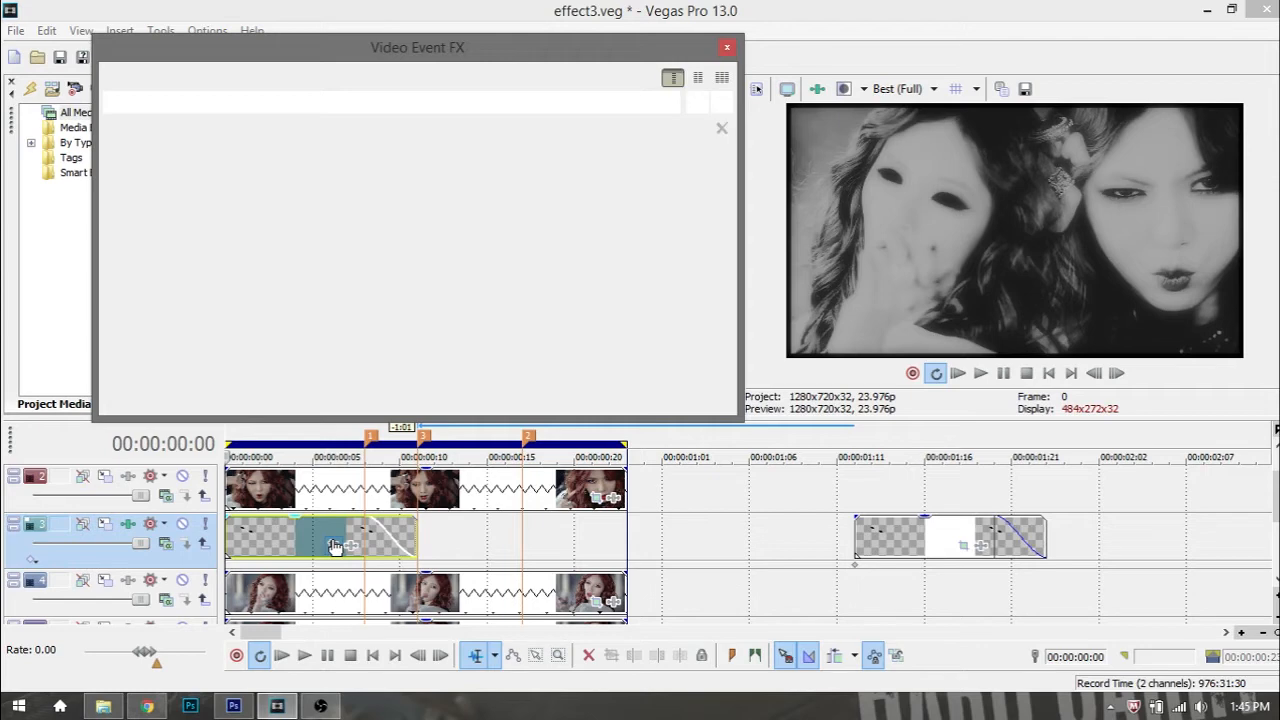
pyautogui.click(233, 538)
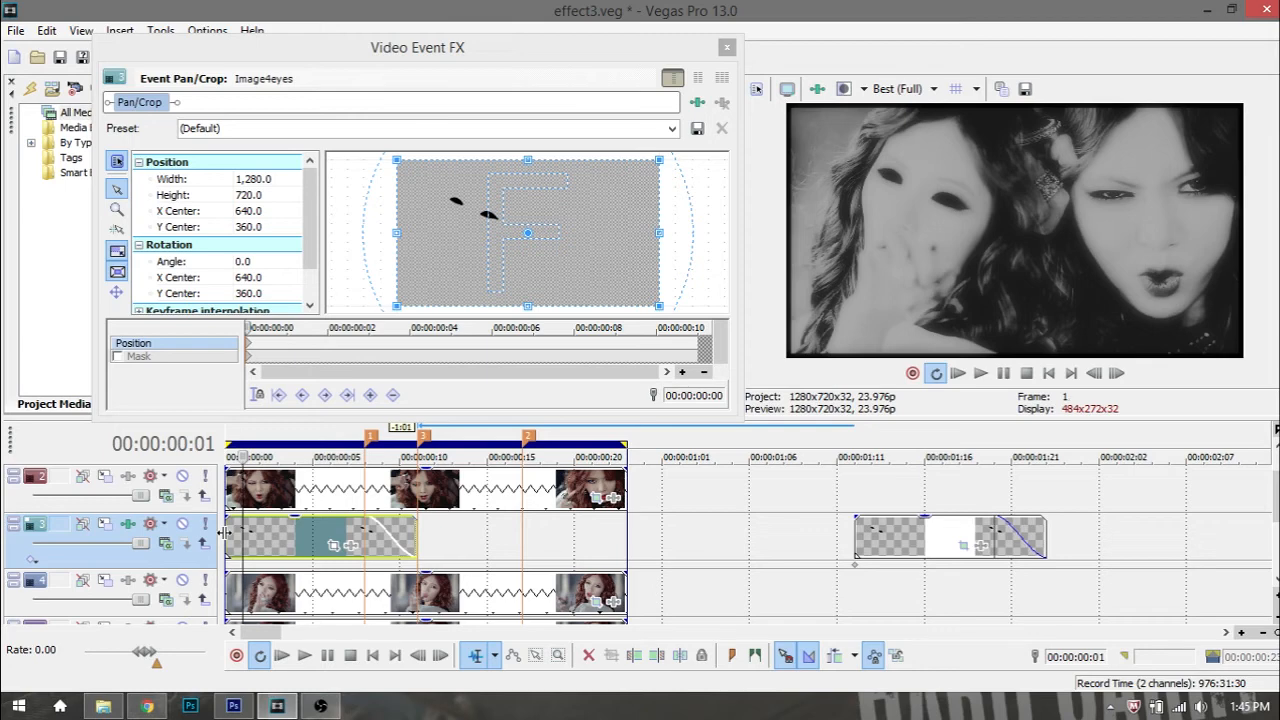
pyautogui.press('Right')
pyautogui.press('Right')
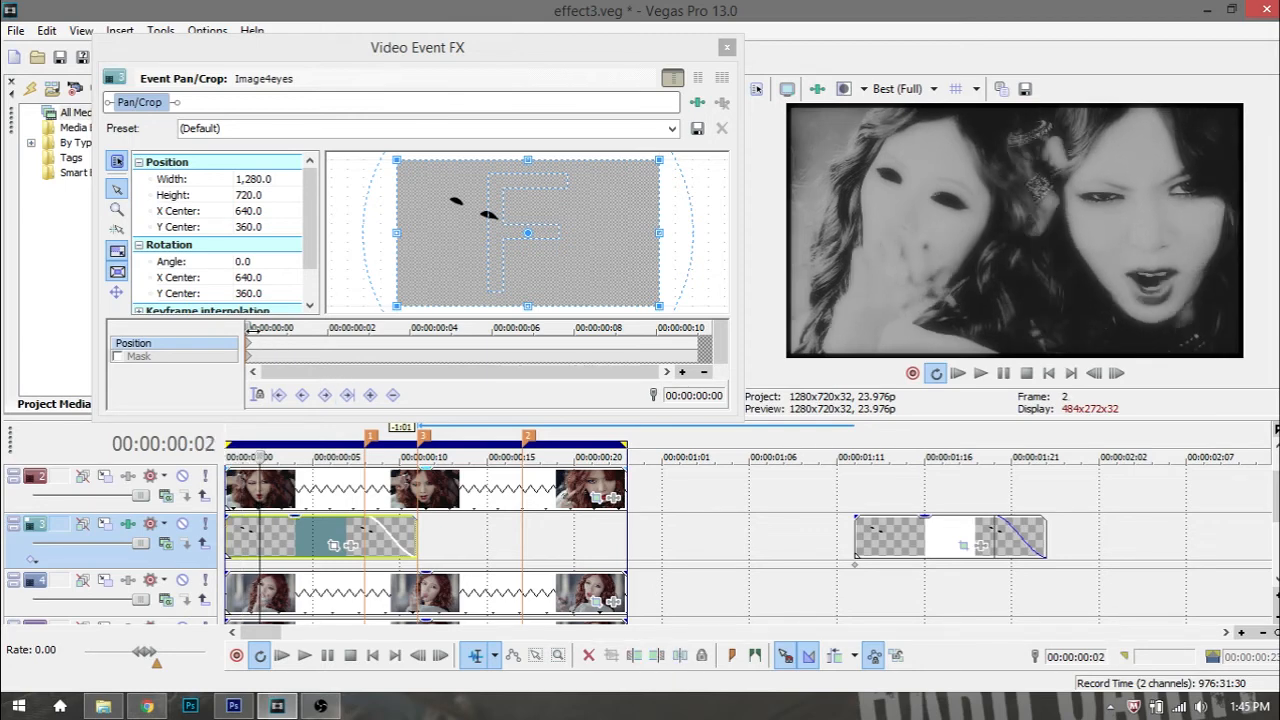
pyautogui.click(249, 328)
pyautogui.press('Right')
pyautogui.press('Right')
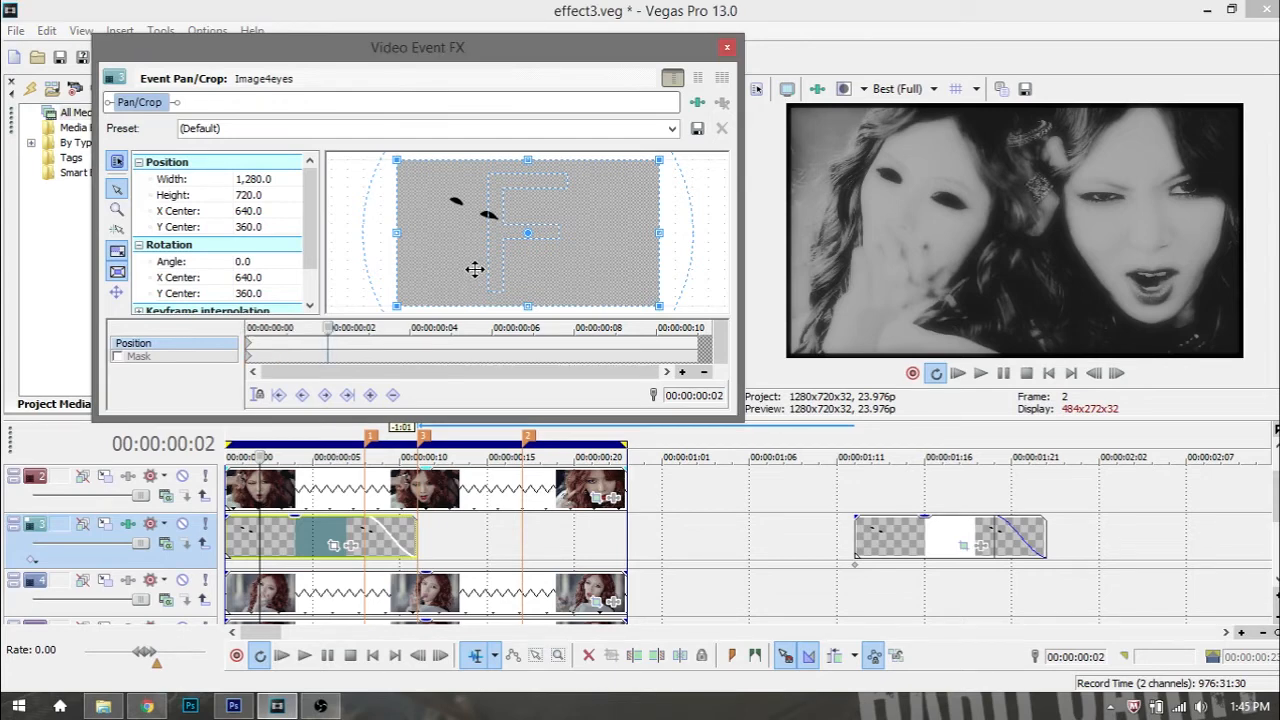
pyautogui.moveTo(475, 268); pyautogui.dragTo(475, 269)
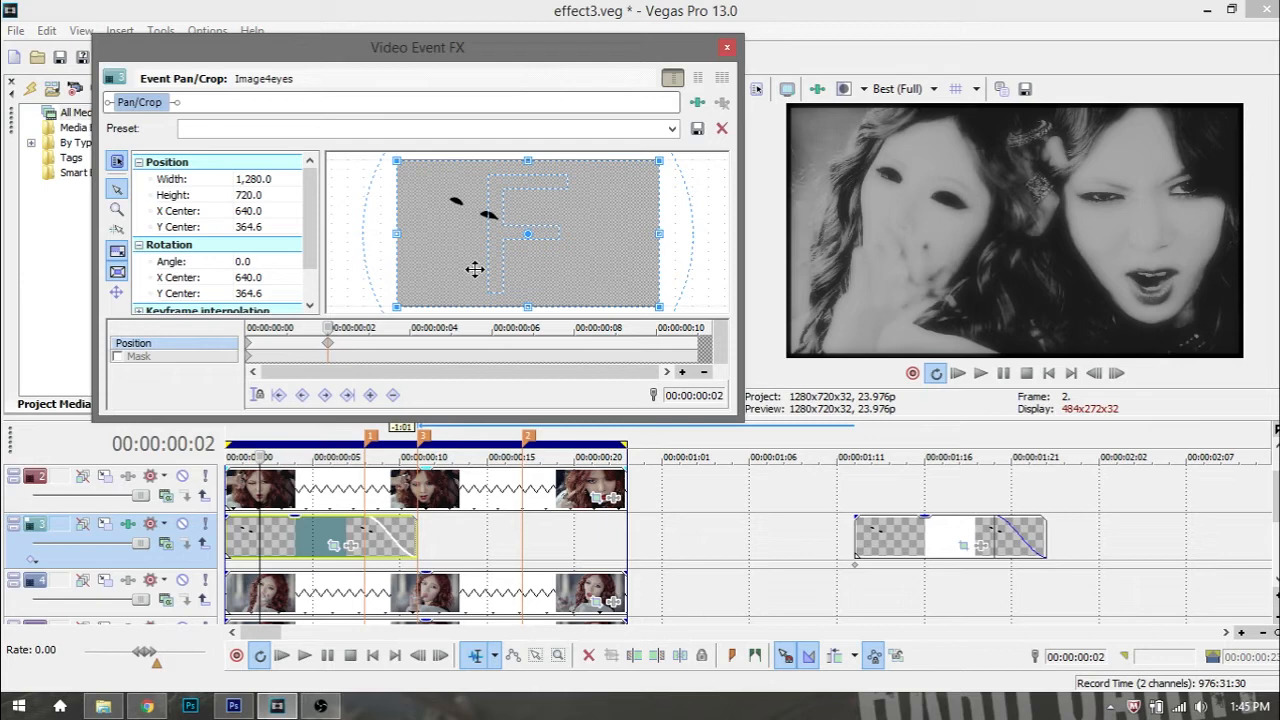
pyautogui.hotkey('ctrl', 'z')
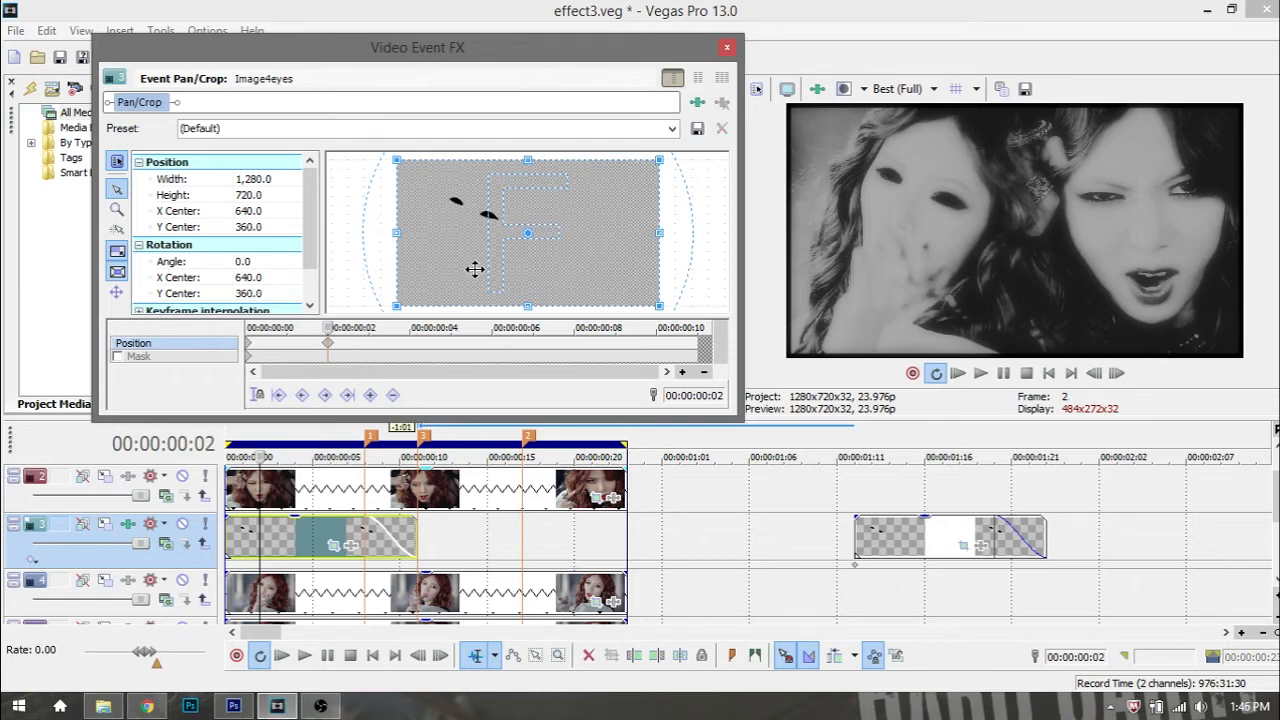
pyautogui.hotkey('ctrl', 'shift', 'z')
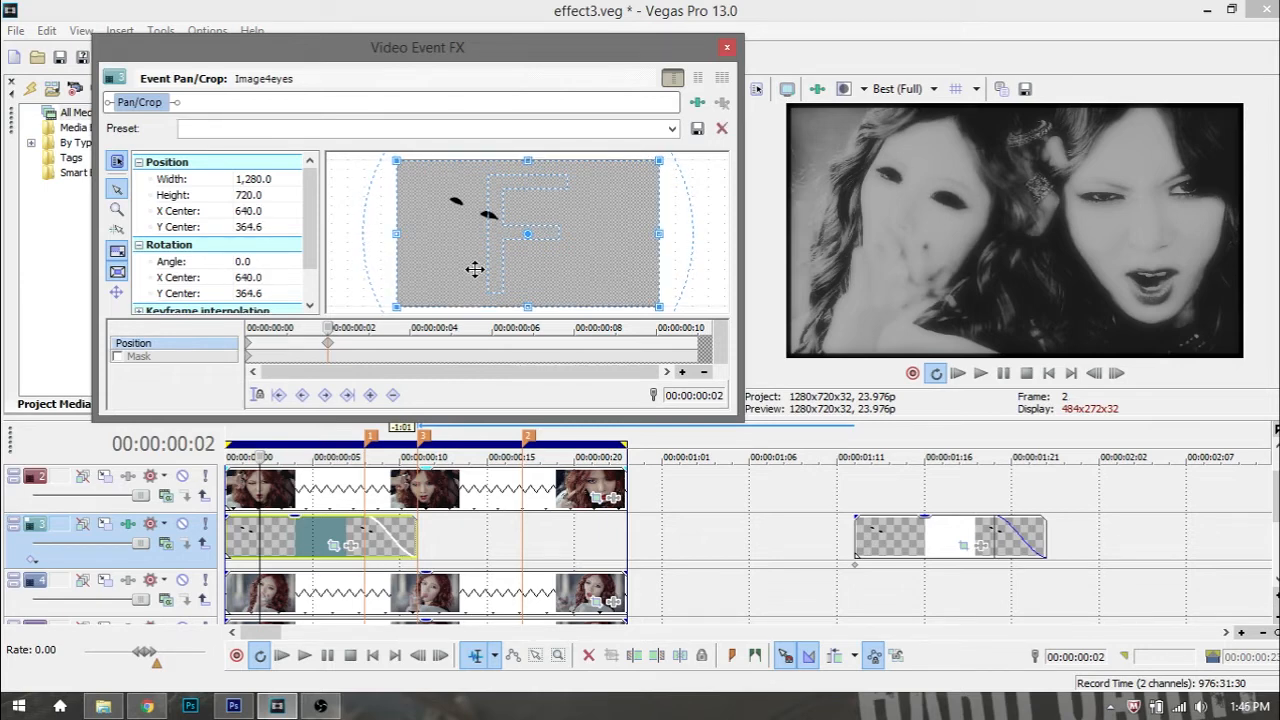
pyautogui.press('Right')
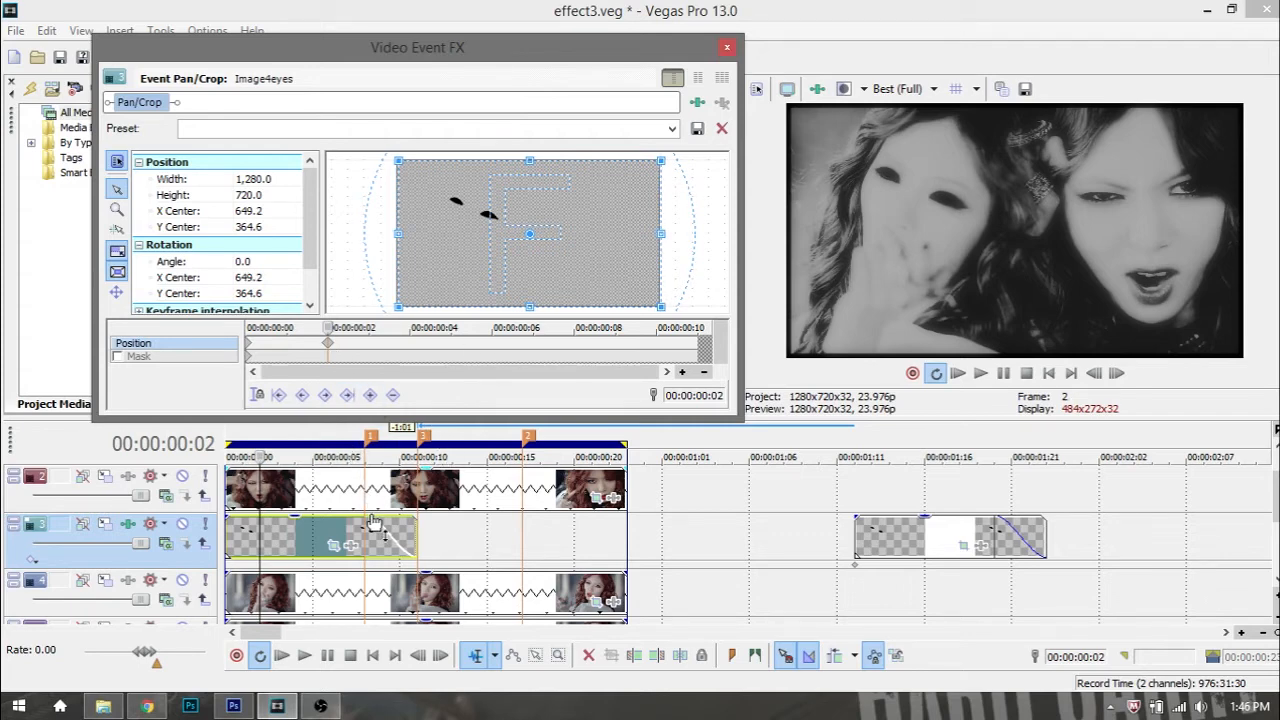
# Step: Step to frame 5 and add a position keyframe at 00:00:00:05 with X Center 653.8 and Y Center 364.6
pyautogui.click(258, 528)
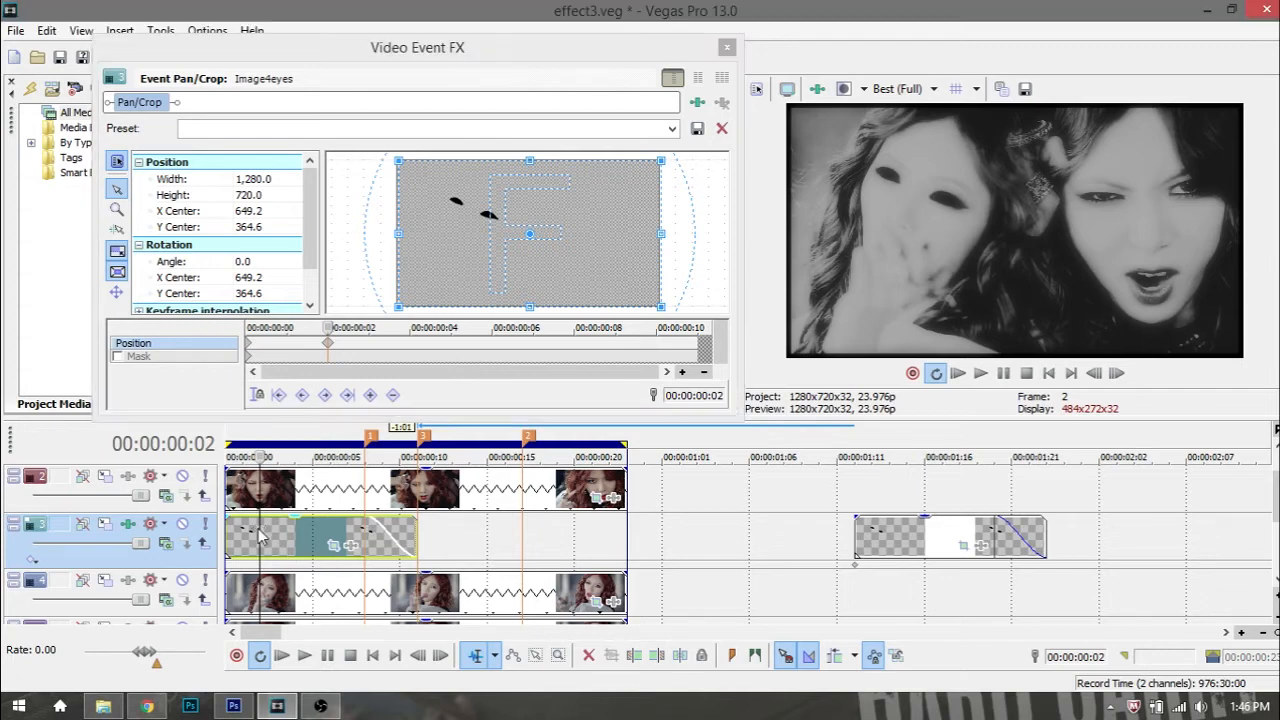
pyautogui.press('Right')
pyautogui.press('Right')
pyautogui.press('Right')
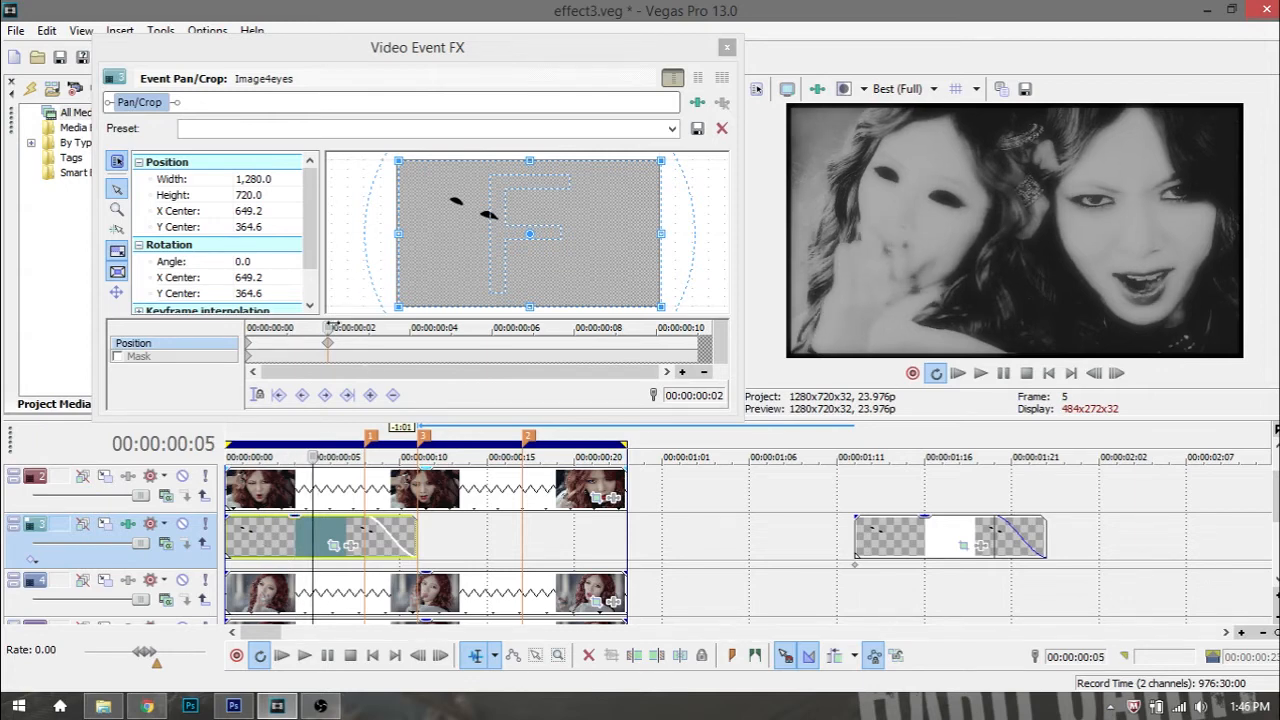
pyautogui.press('Right')
pyautogui.press('Right')
pyautogui.press('Right')
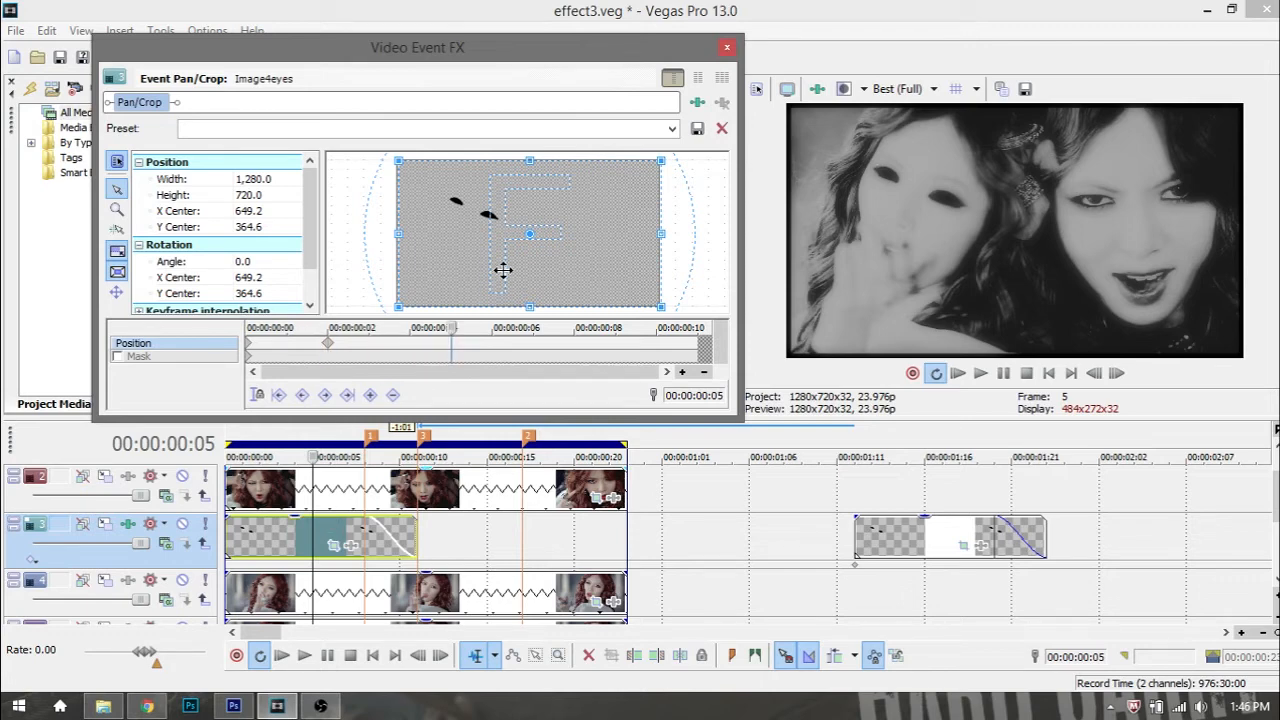
pyautogui.moveTo(523, 270); pyautogui.dragTo(523, 269)
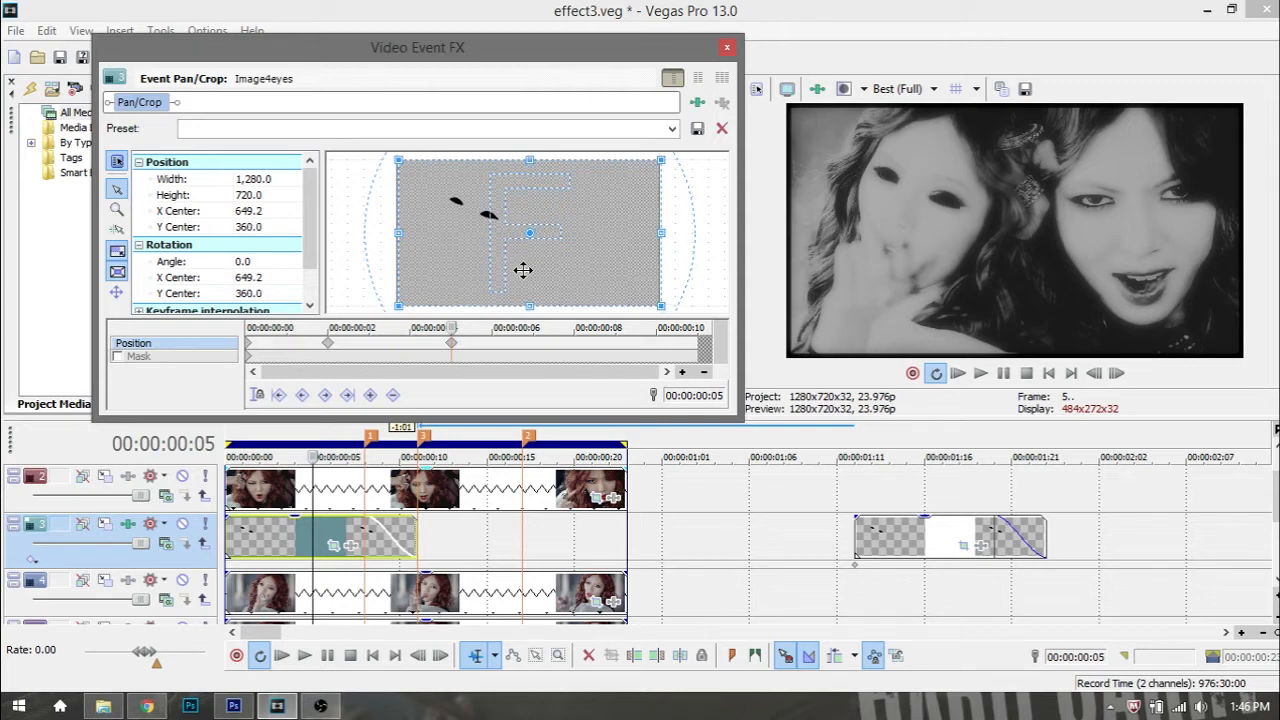
pyautogui.press('Down')
pyautogui.press('Right')
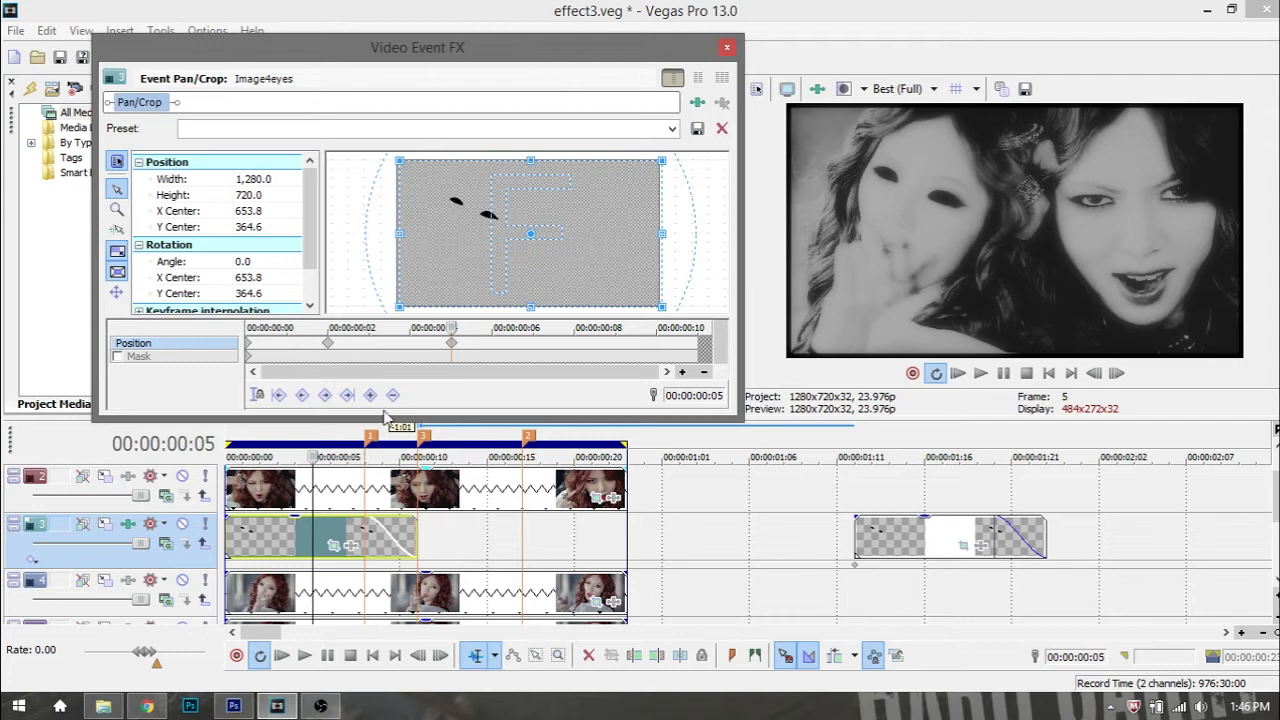
# Step: Step to frame 7 and add a position keyframe at 00:00:00:07 with X Center 658.4 and Y Center 369.2
pyautogui.click(314, 457)
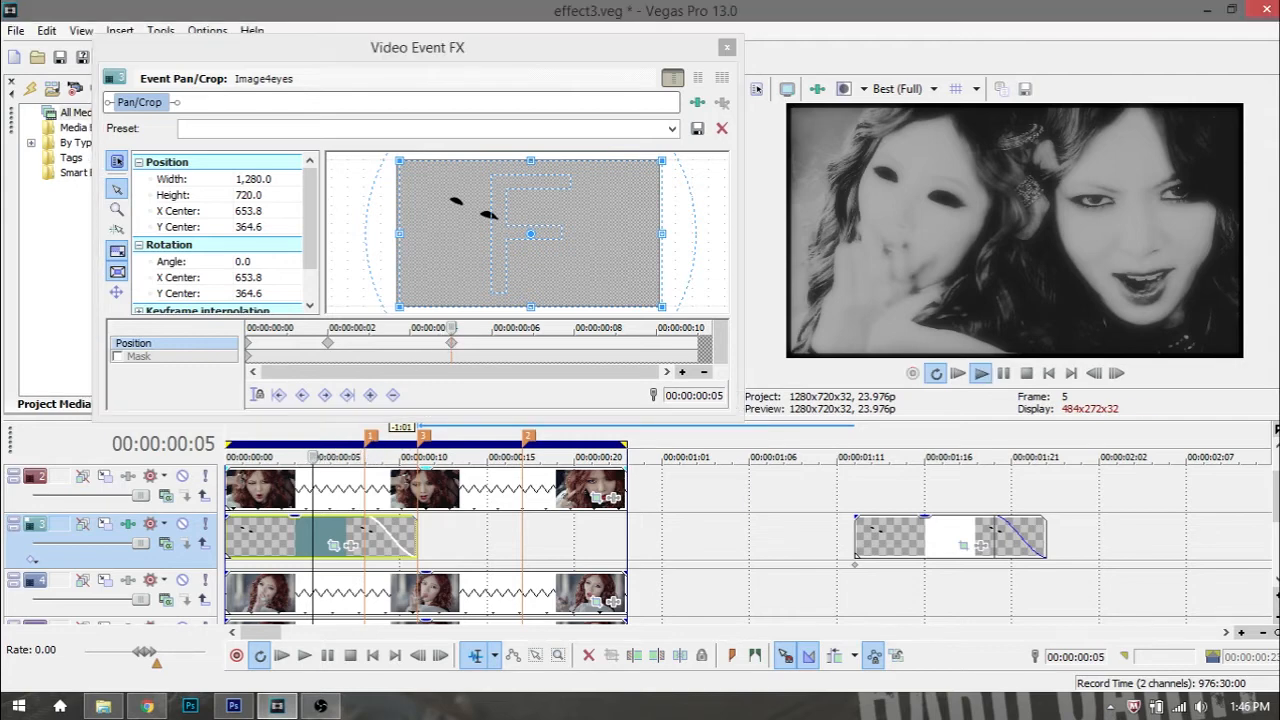
pyautogui.press('Right')
pyautogui.press('Right')
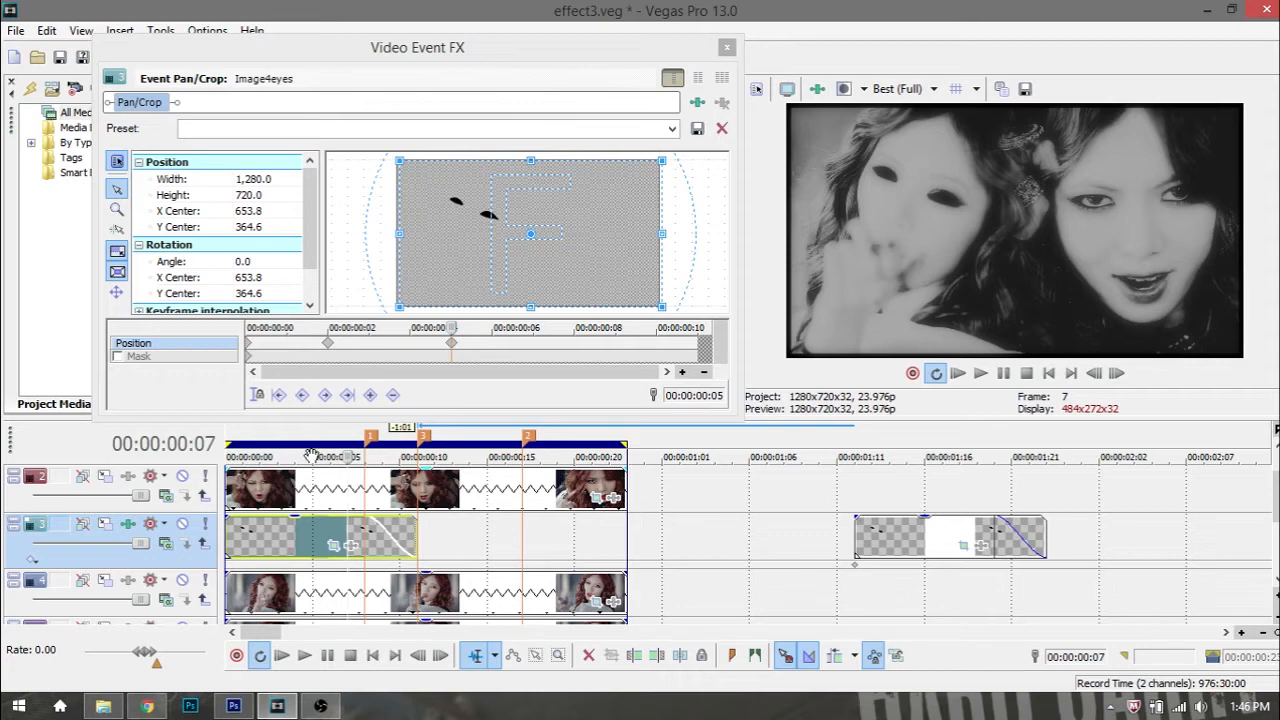
pyautogui.click(451, 327)
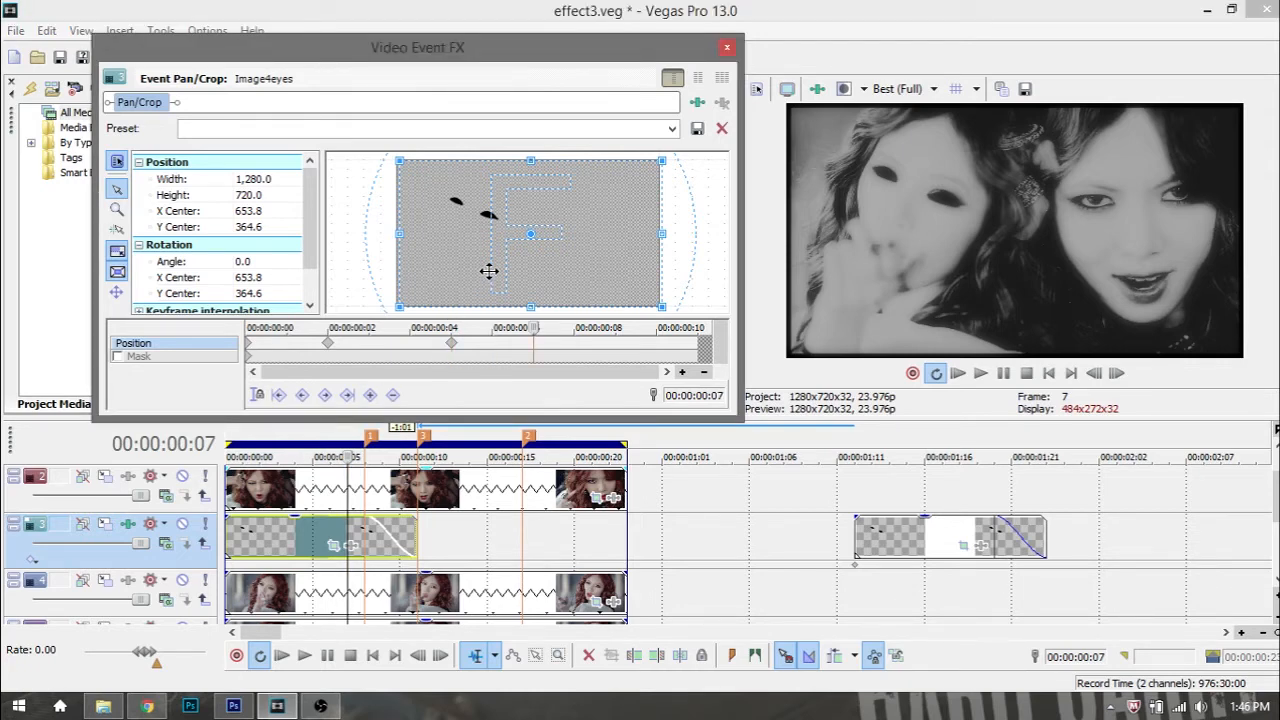
pyautogui.moveTo(481, 268); pyautogui.dragTo(481, 269)
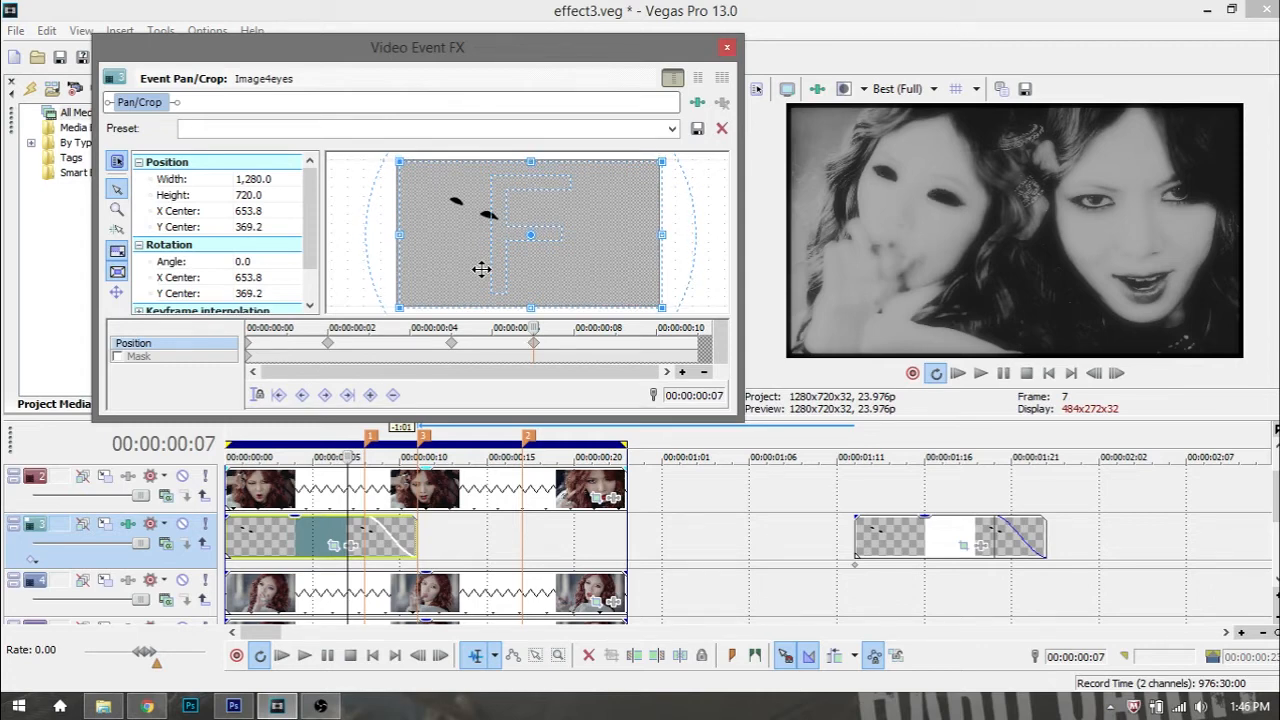
pyautogui.moveTo(481, 268); pyautogui.dragTo(481, 269)
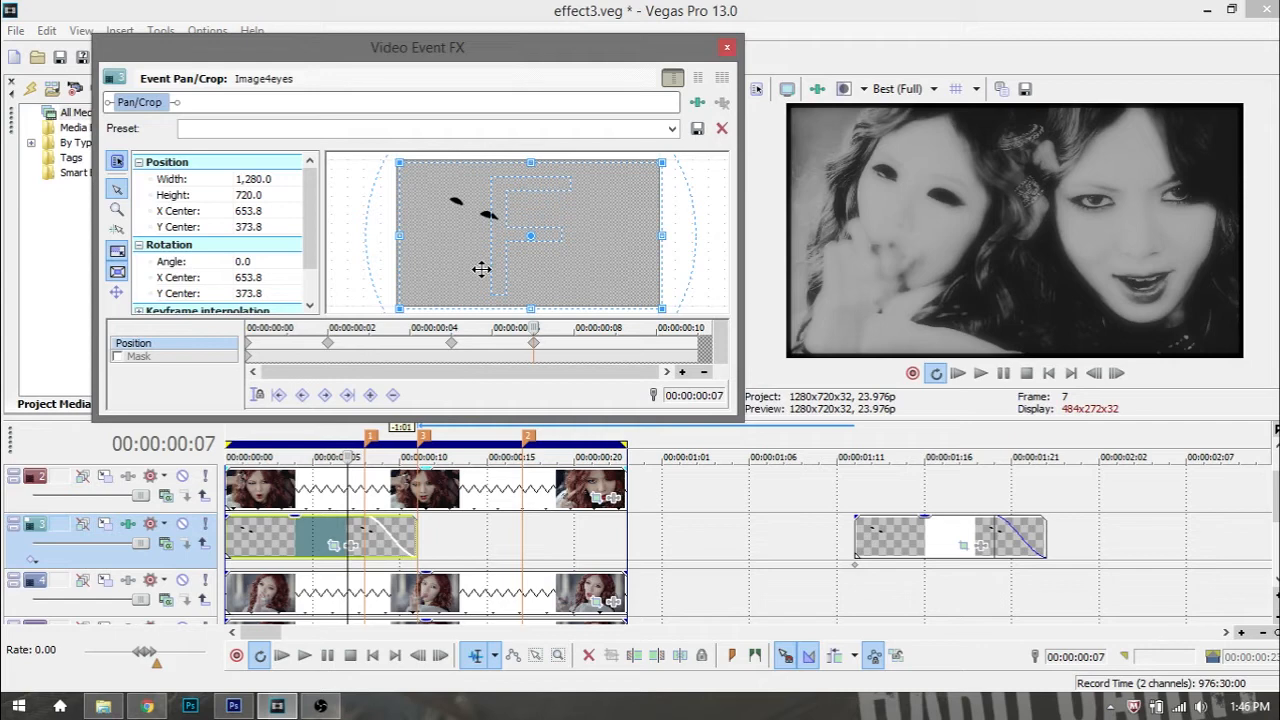
pyautogui.moveTo(481, 268); pyautogui.dragTo(480, 268)
pyautogui.press('Right')
pyautogui.press('Right')
pyautogui.press('Down')
pyautogui.press('Up')
pyautogui.press('Up')
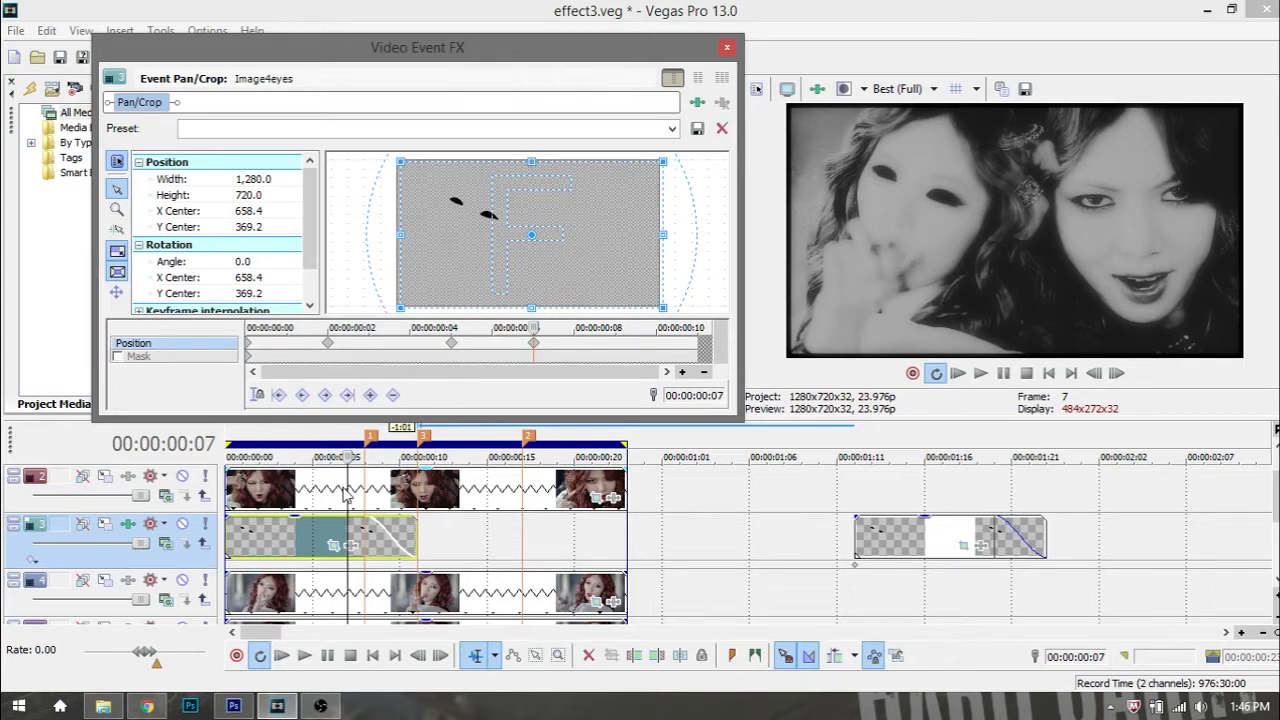
# Step: Step to frame 8 and add a position keyframe at 00:00:00:08 with X Center 663.0, Y Center 373.8 and Angle 0.2
pyautogui.click(346, 491)
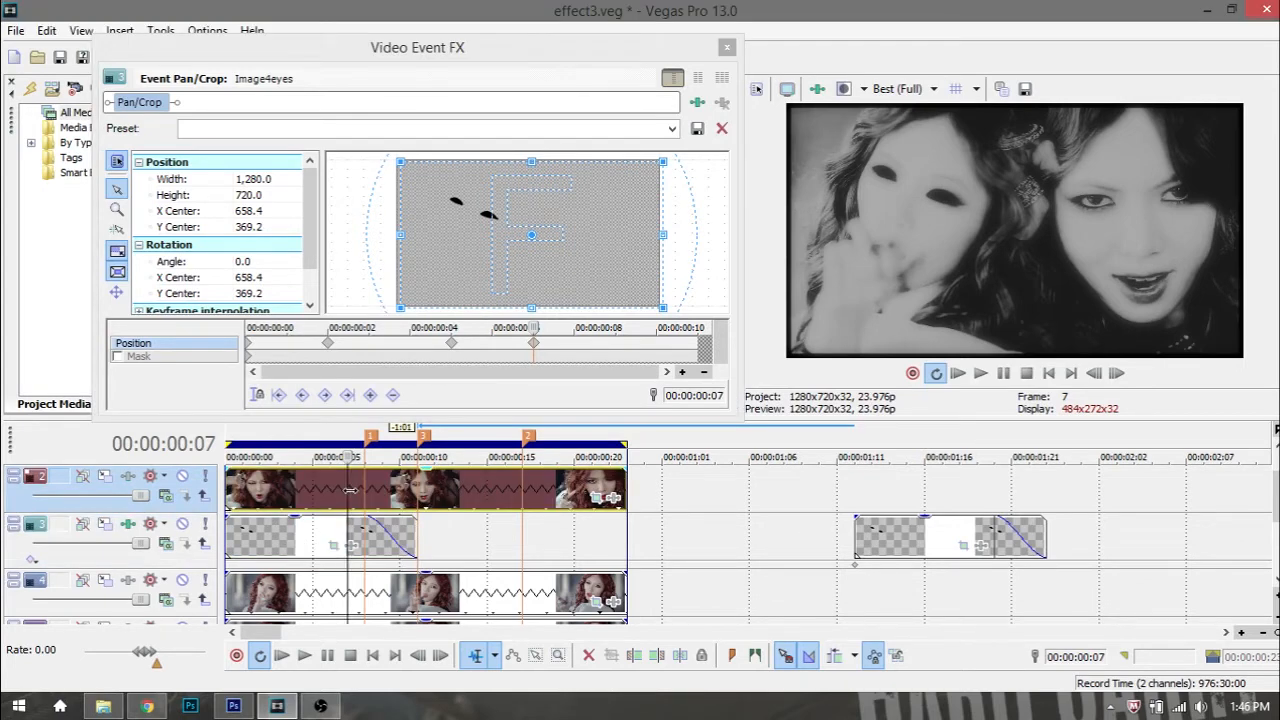
pyautogui.hotkey('alt', 'Right')
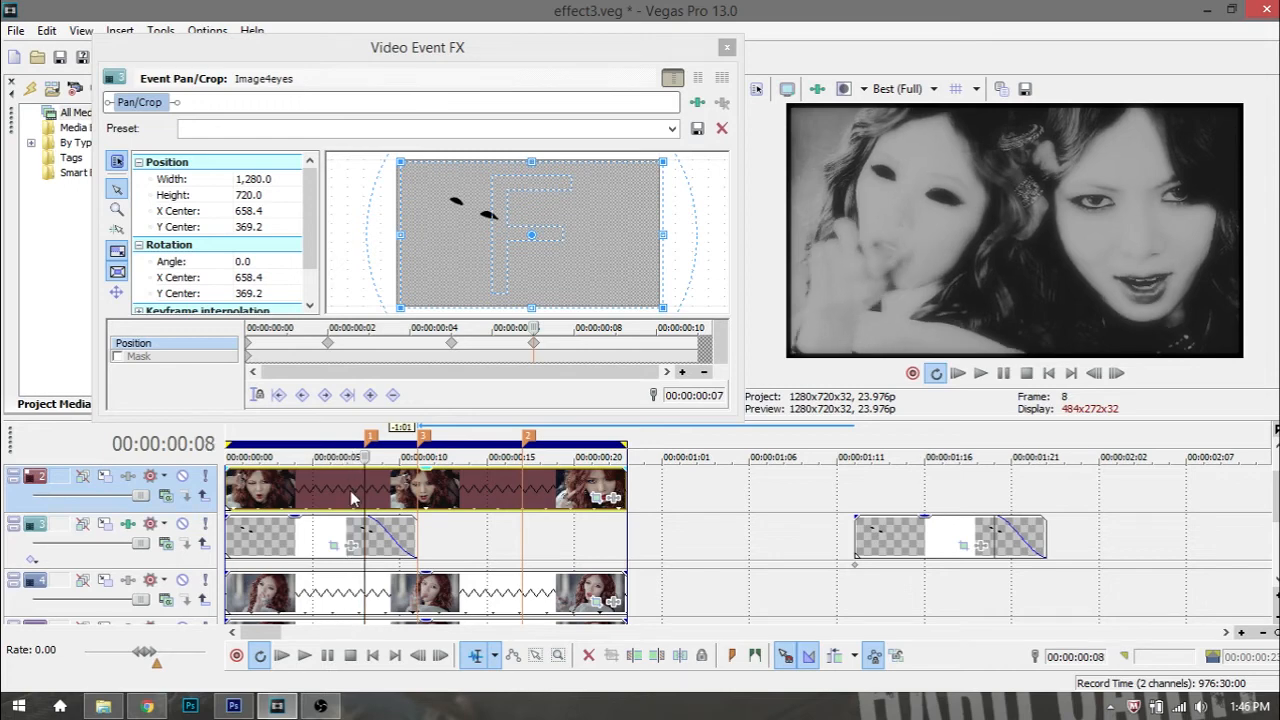
pyautogui.click(535, 329)
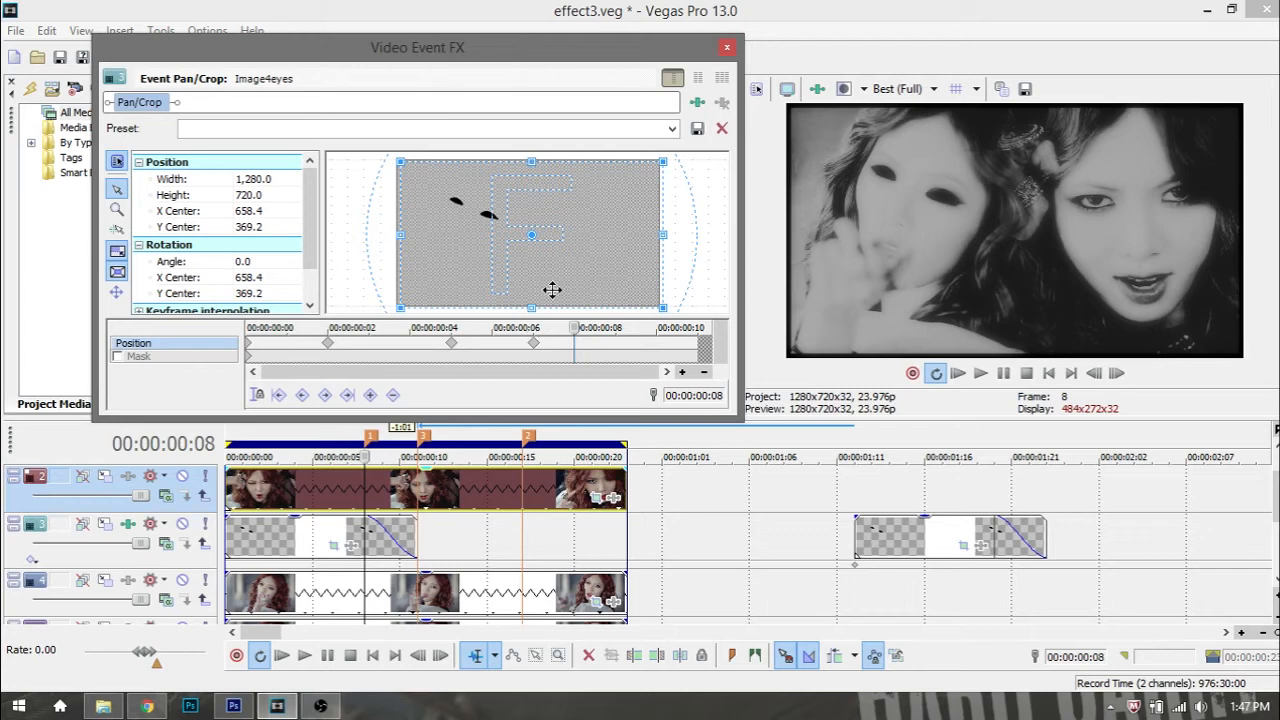
pyautogui.moveTo(560, 281); pyautogui.dragTo(560, 280)
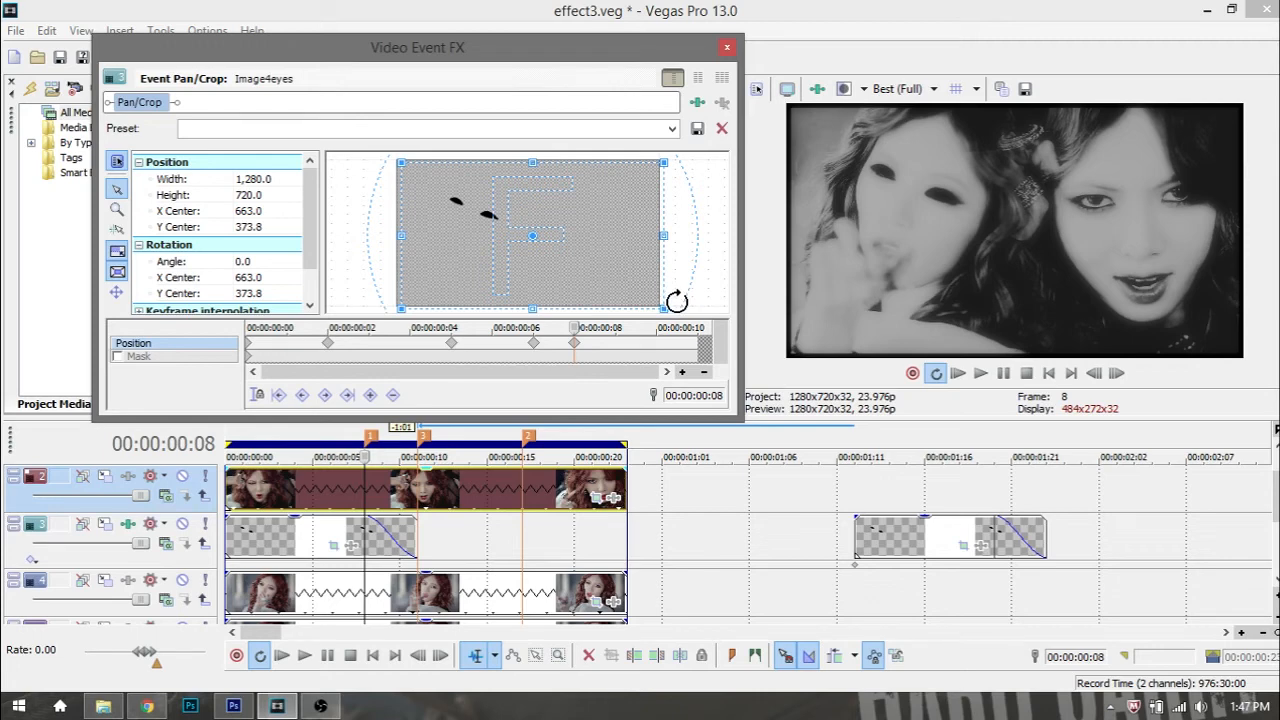
pyautogui.moveTo(677, 301); pyautogui.dragTo(678, 305)
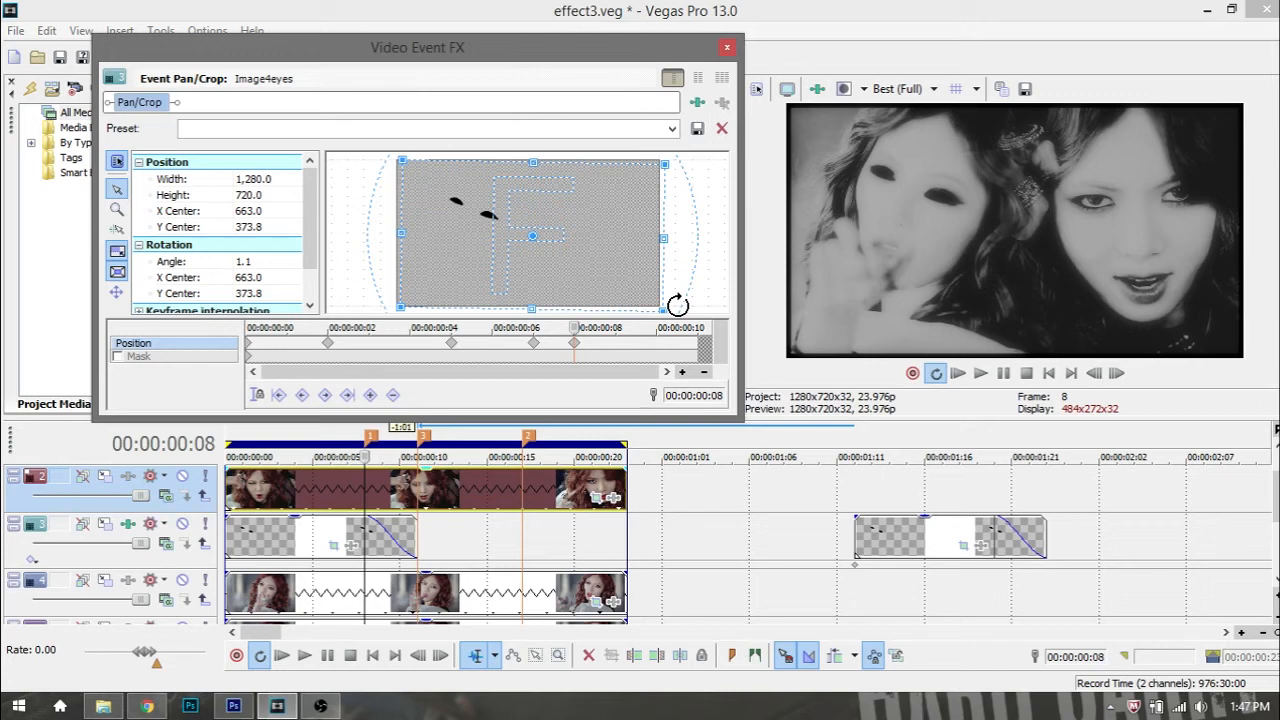
pyautogui.moveTo(678, 305); pyautogui.dragTo(679, 302)
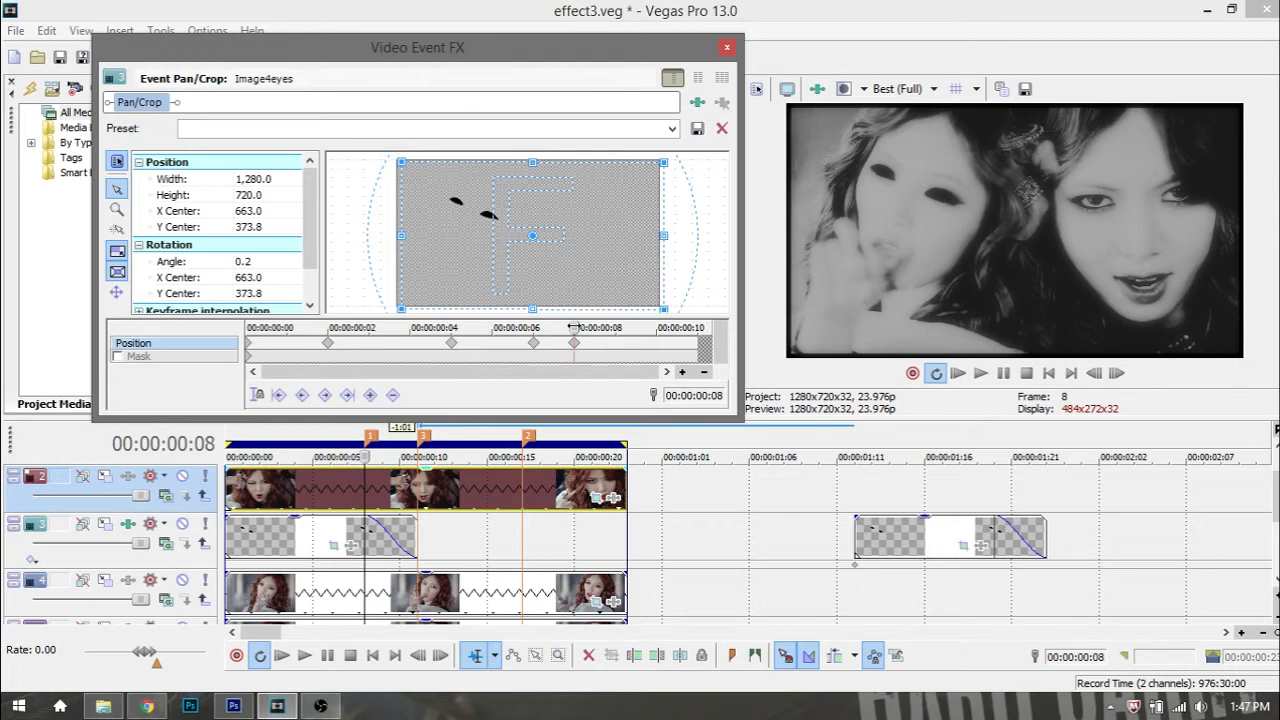
# Step: Step to frame 9 and add a position keyframe at 00:00:00:09 with Y Center 369.2 for the Image4eyes event
pyautogui.click(370, 518)
pyautogui.press('Right')
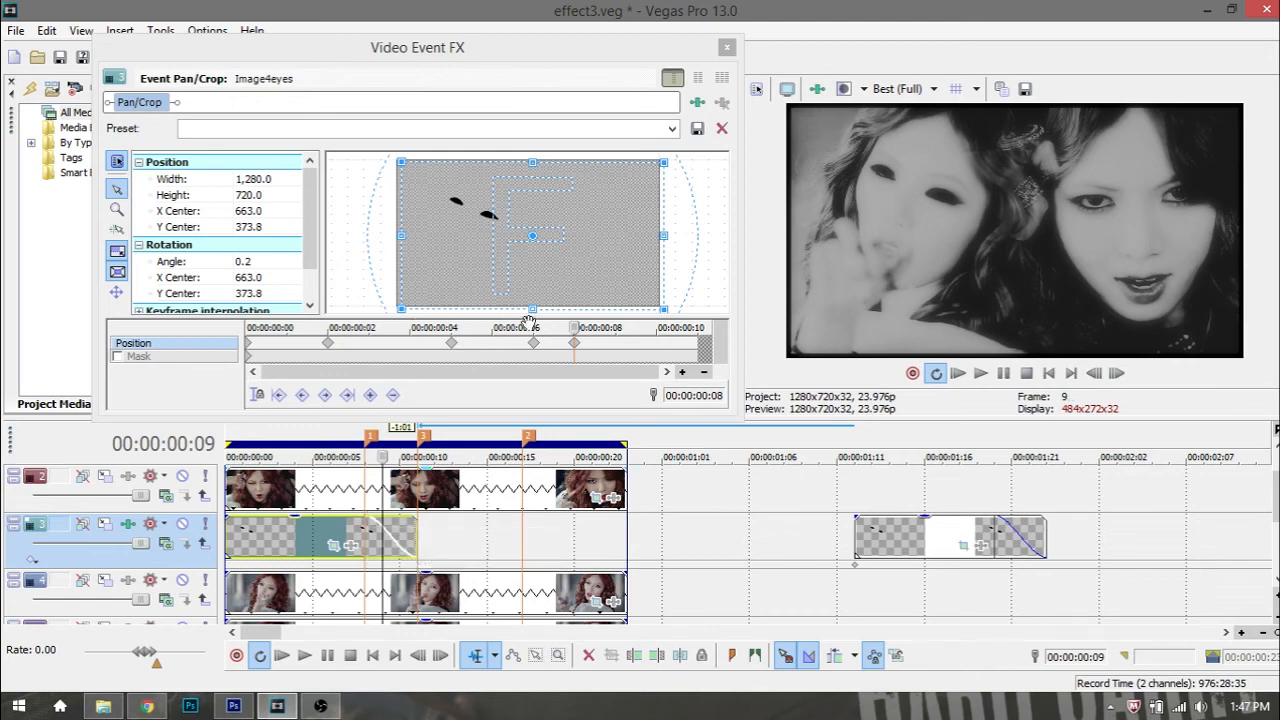
pyautogui.click(575, 344)
pyautogui.press('Right')
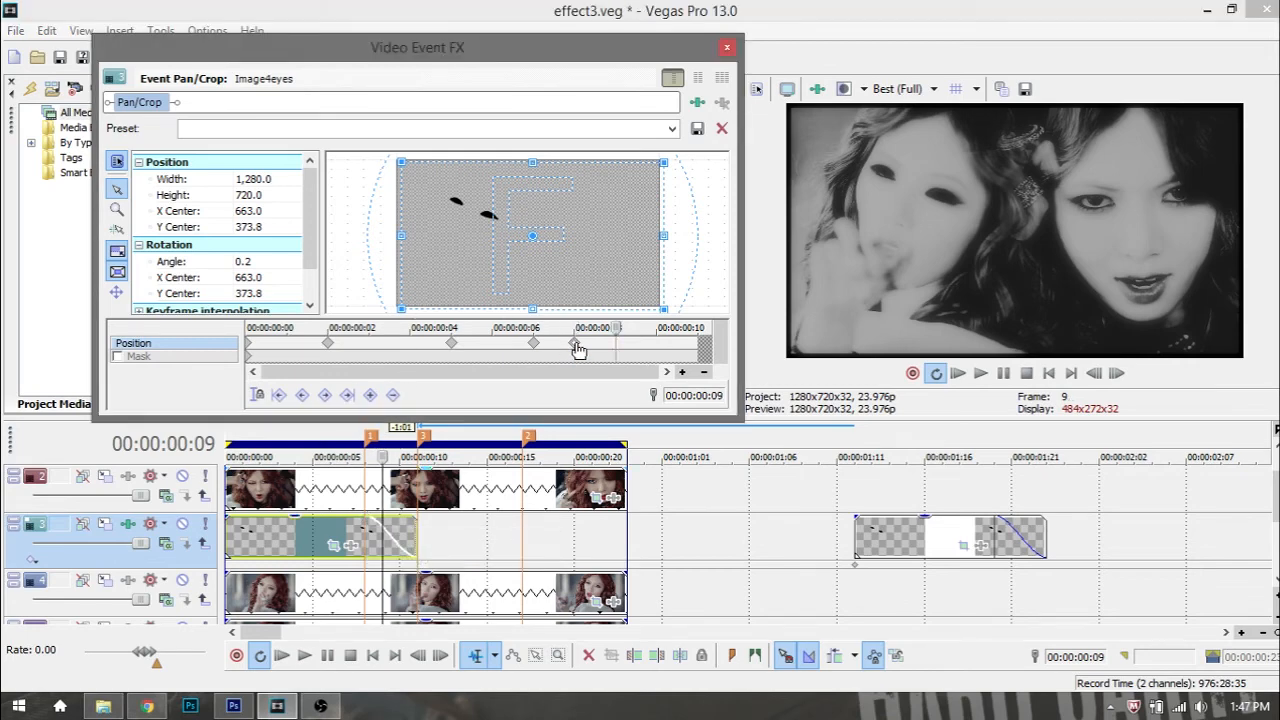
pyautogui.moveTo(601, 284); pyautogui.dragTo(601, 283)
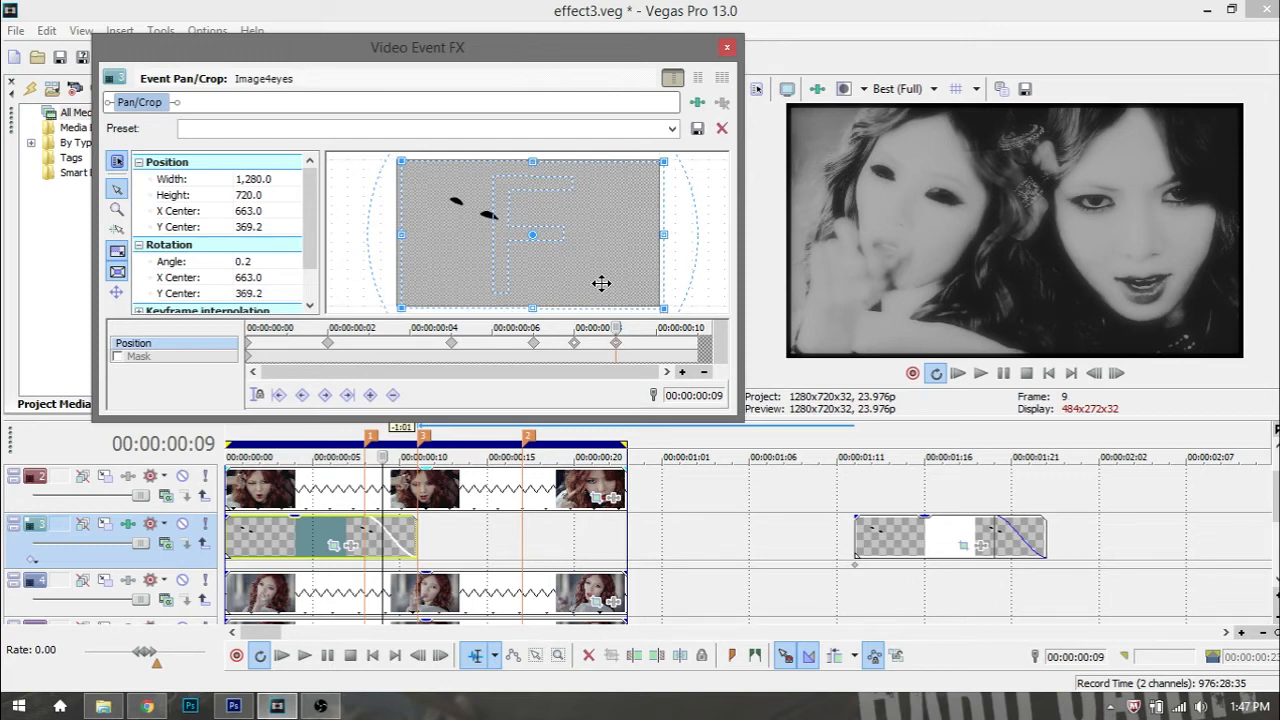
# Step: Restore the default framing at the 00:00:00:09 keyframe and move it to X Center 663.0 and Y Center 373.8
pyautogui.rightClick(601, 284)
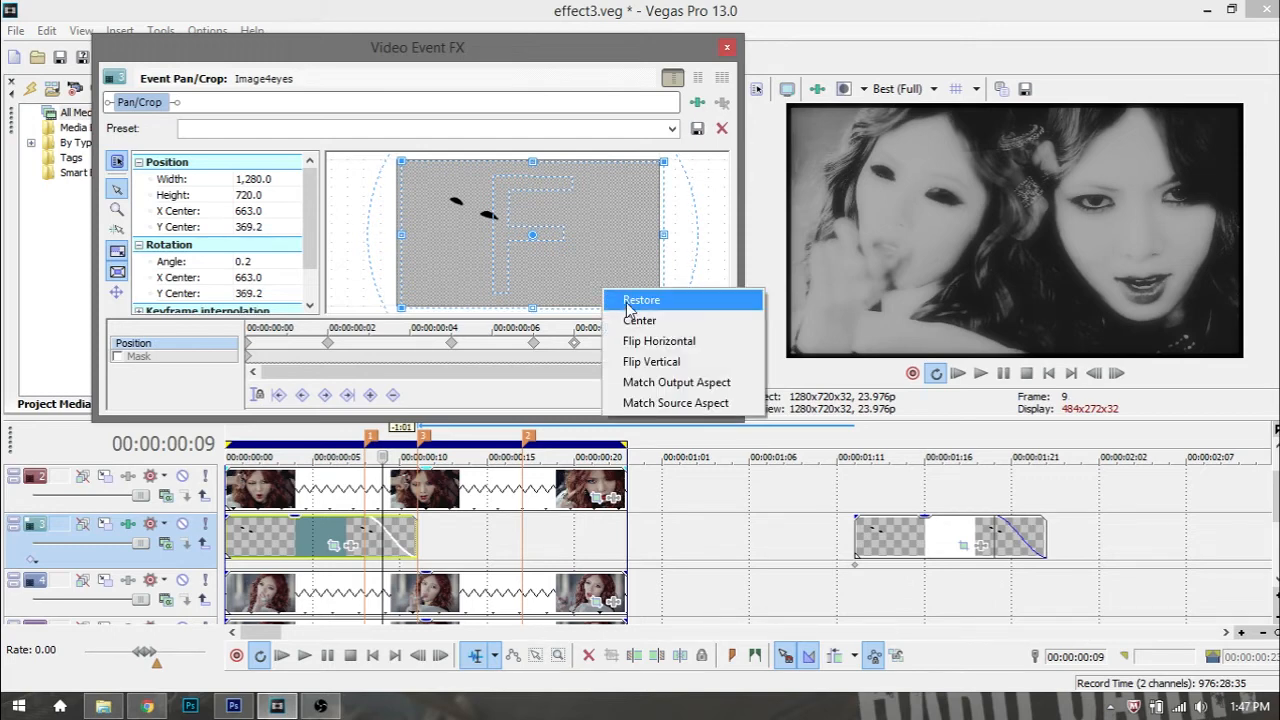
pyautogui.click(628, 298)
pyautogui.press('Up')
pyautogui.press('Up')
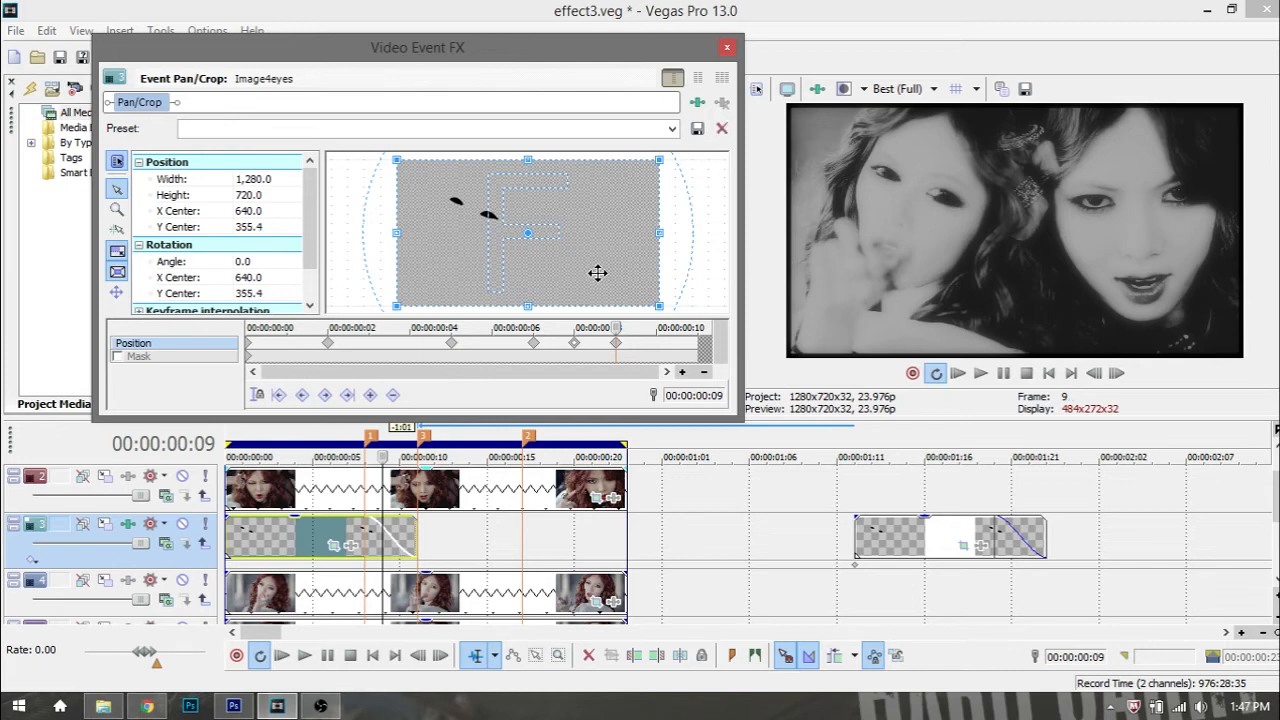
pyautogui.press('Down')
pyautogui.press('Down')
pyautogui.press('Down')
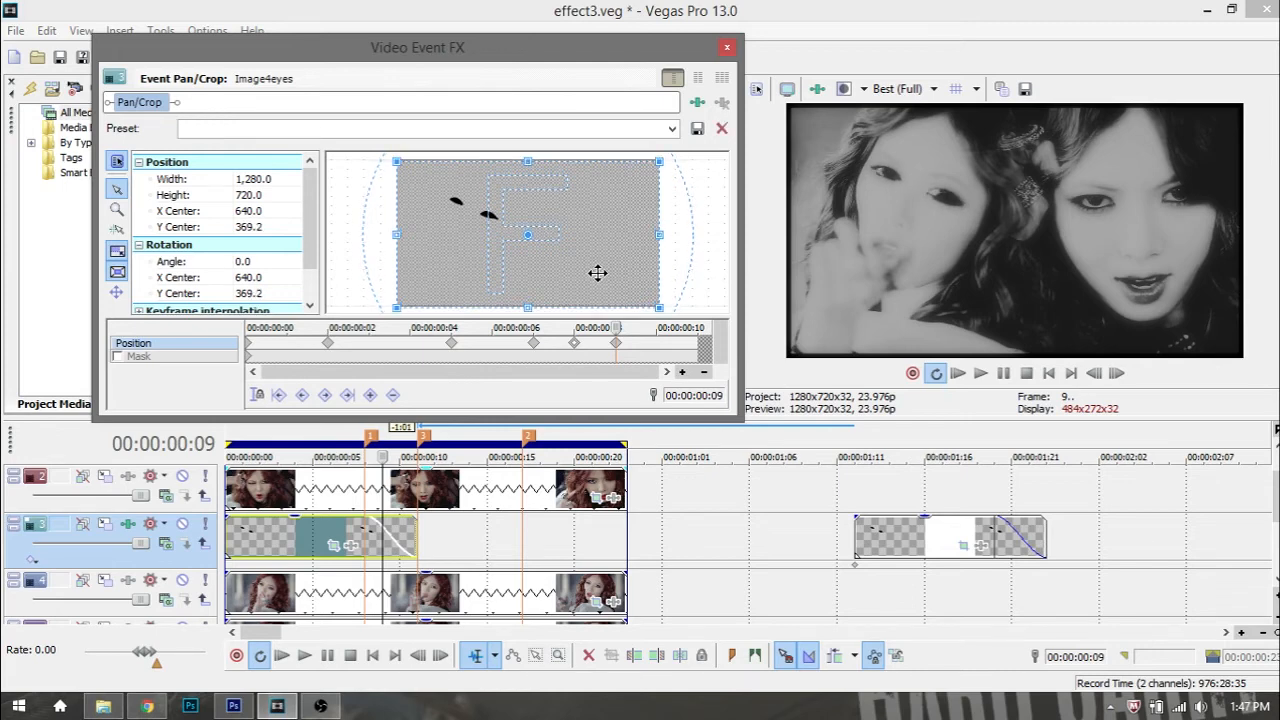
pyautogui.press('Down')
pyautogui.press('Down')
pyautogui.press('Right')
pyautogui.press('Right')
pyautogui.press('Right')
pyautogui.press('Right')
pyautogui.press('Right')
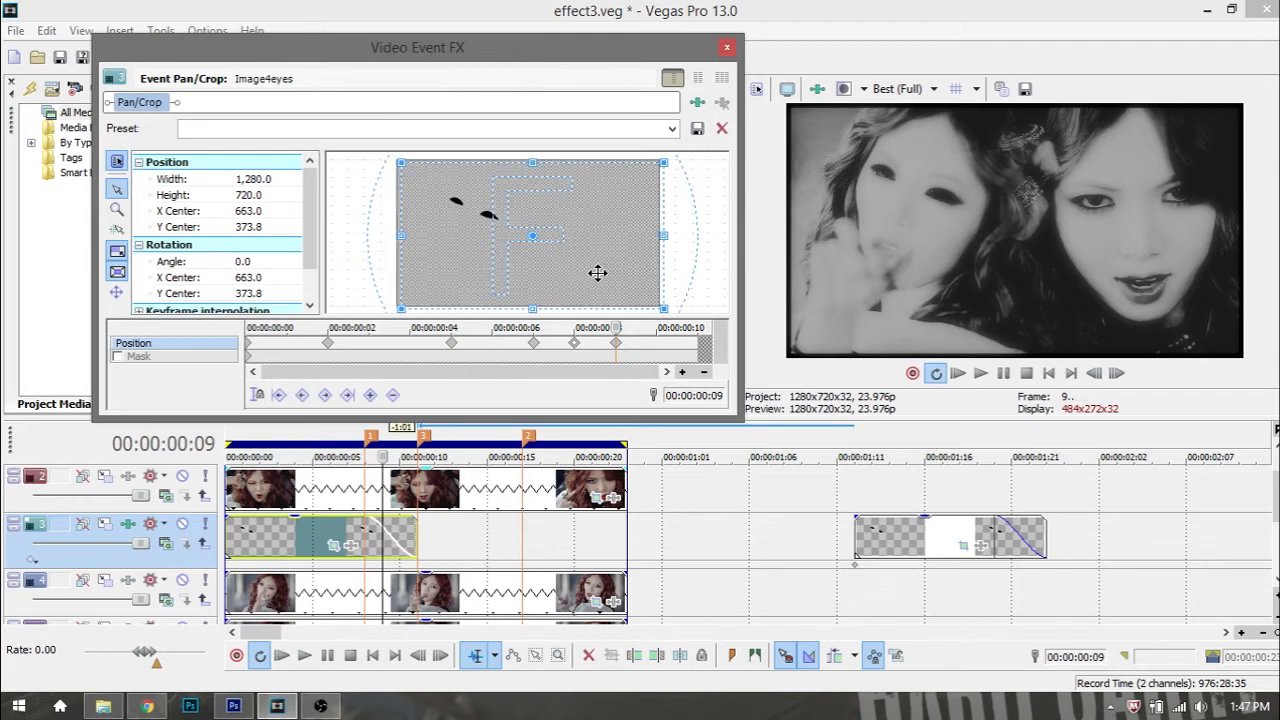
# Step: Fine-tune the 00:00:00:09 keyframe to X Center 658.4 and rotate it to Angle 0.6
pyautogui.press('Right')
pyautogui.press('Up')
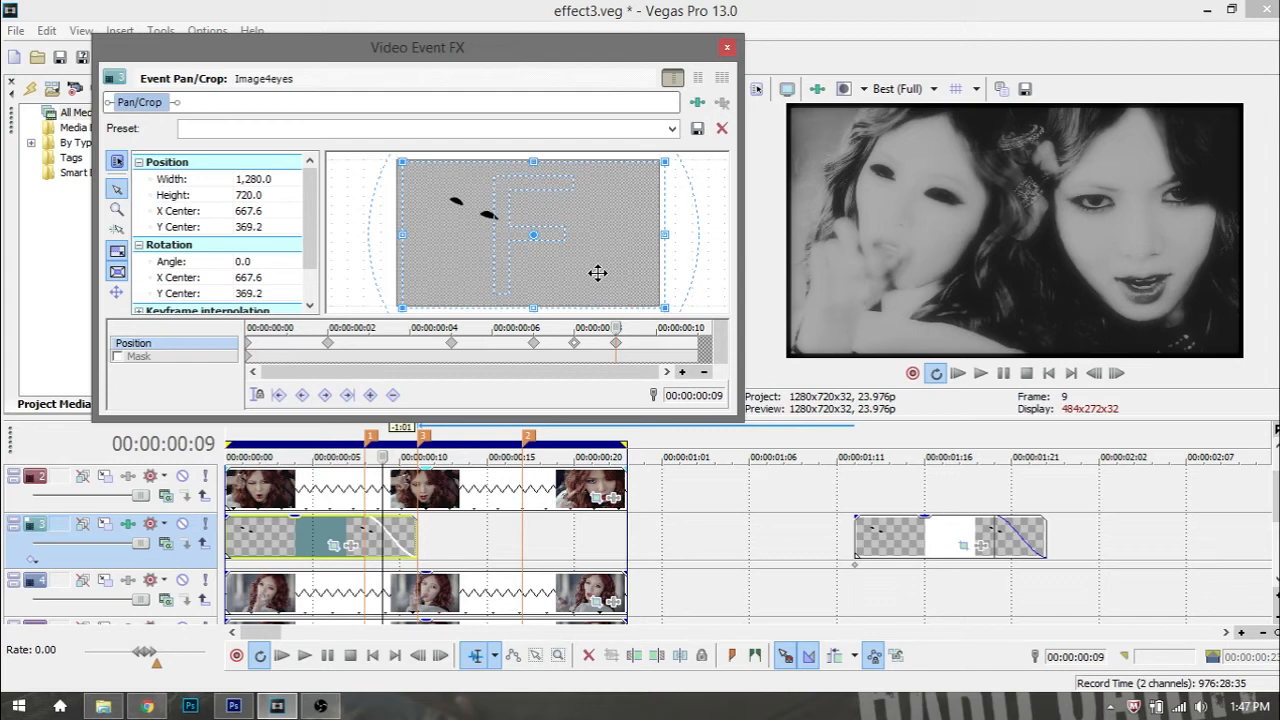
pyautogui.press('Down')
pyautogui.press('Right')
pyautogui.press('Left')
pyautogui.press('Left')
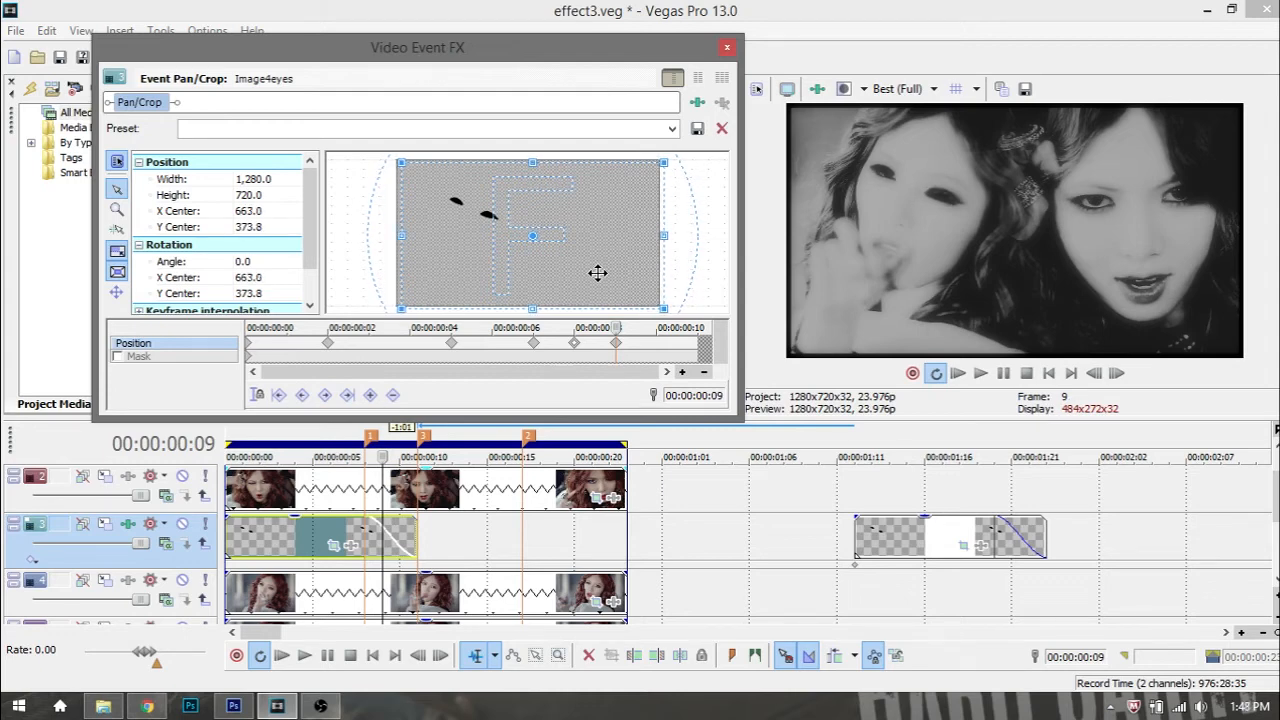
pyautogui.press('Left')
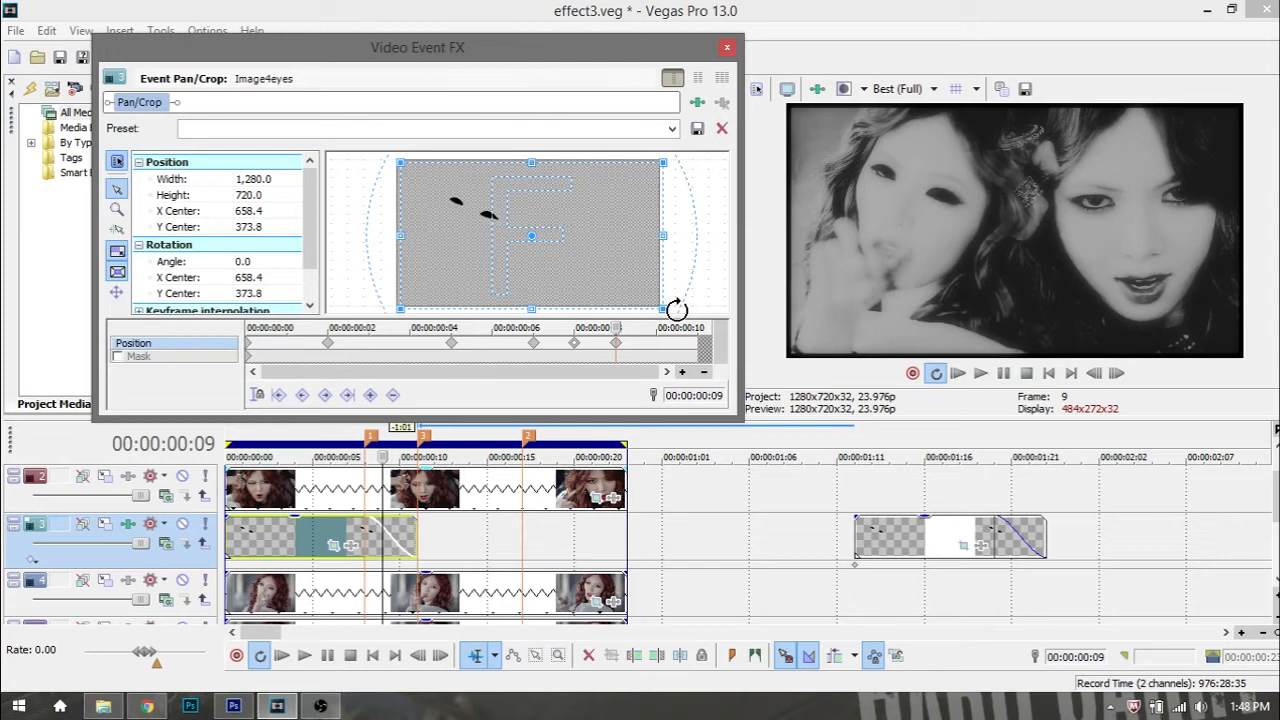
pyautogui.moveTo(676, 309); pyautogui.dragTo(673, 310)
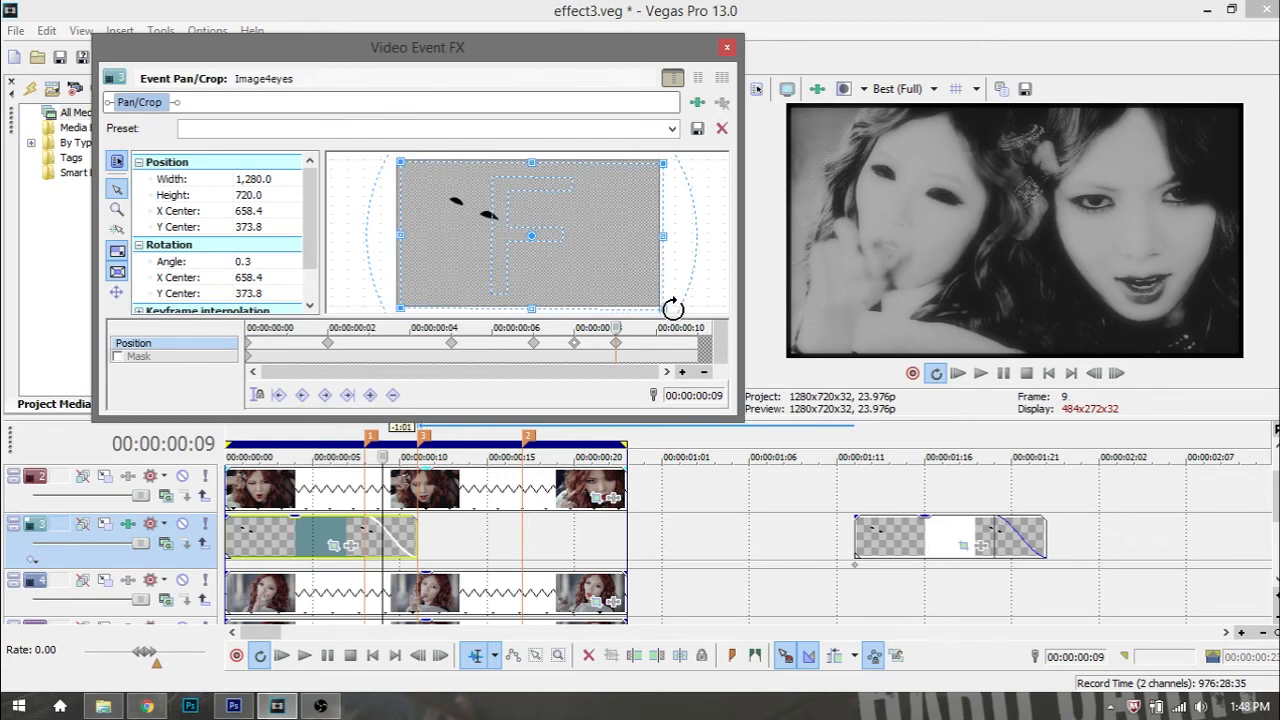
pyautogui.moveTo(673, 310); pyautogui.dragTo(673, 310)
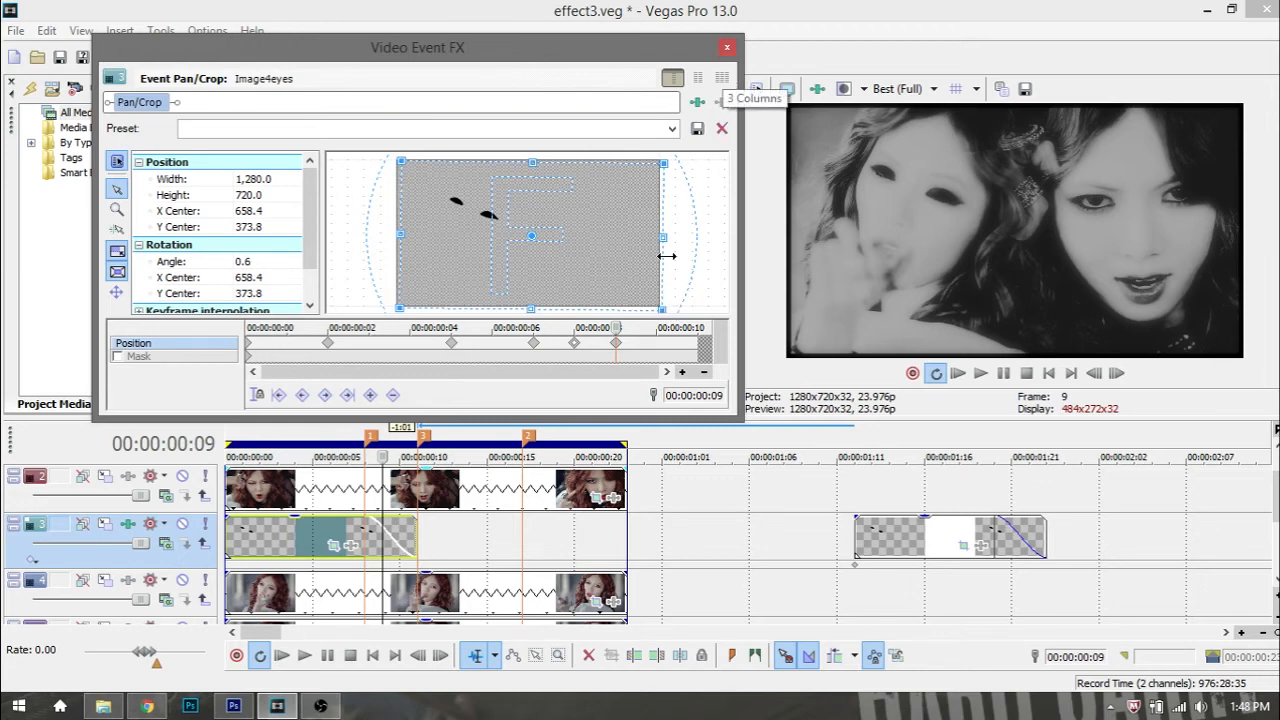
# Step: Close the Pan/Crop settings and step frame by frame through the Image4eyes event to check how the black eyes follow the face
pyautogui.click(380, 540)
pyautogui.press('Right')
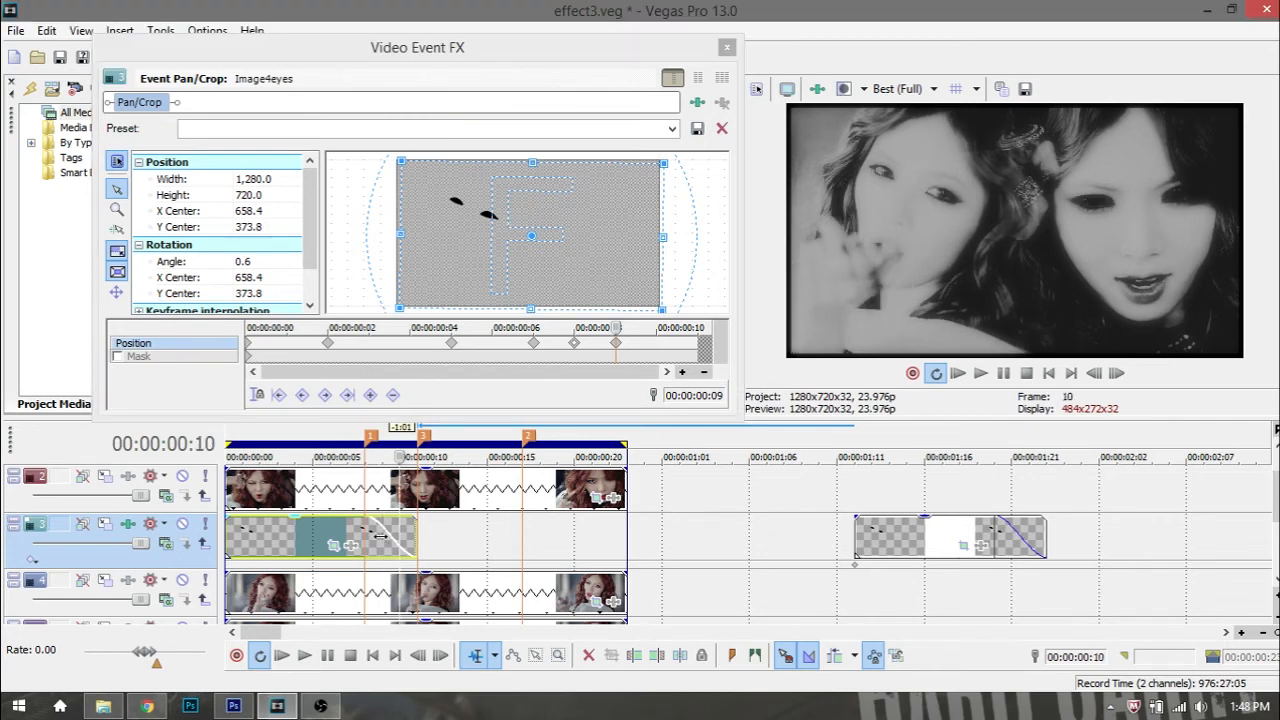
pyautogui.press('Right')
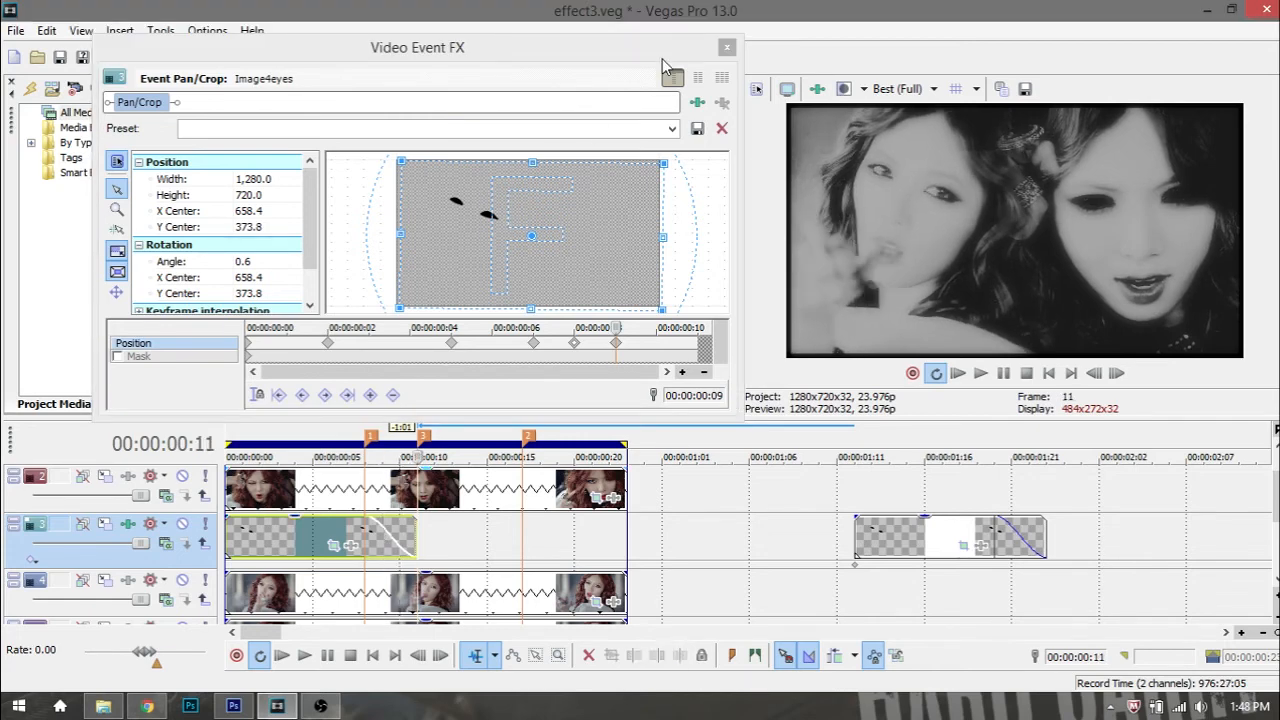
pyautogui.click(727, 47)
pyautogui.click(228, 524)
pyautogui.press('Right')
pyautogui.press('Right')
pyautogui.press('Right')
pyautogui.press('Right')
pyautogui.press('Right')
pyautogui.press('Right')
pyautogui.press('Right')
pyautogui.press('Right')
pyautogui.press('Right')
pyautogui.press('Right')
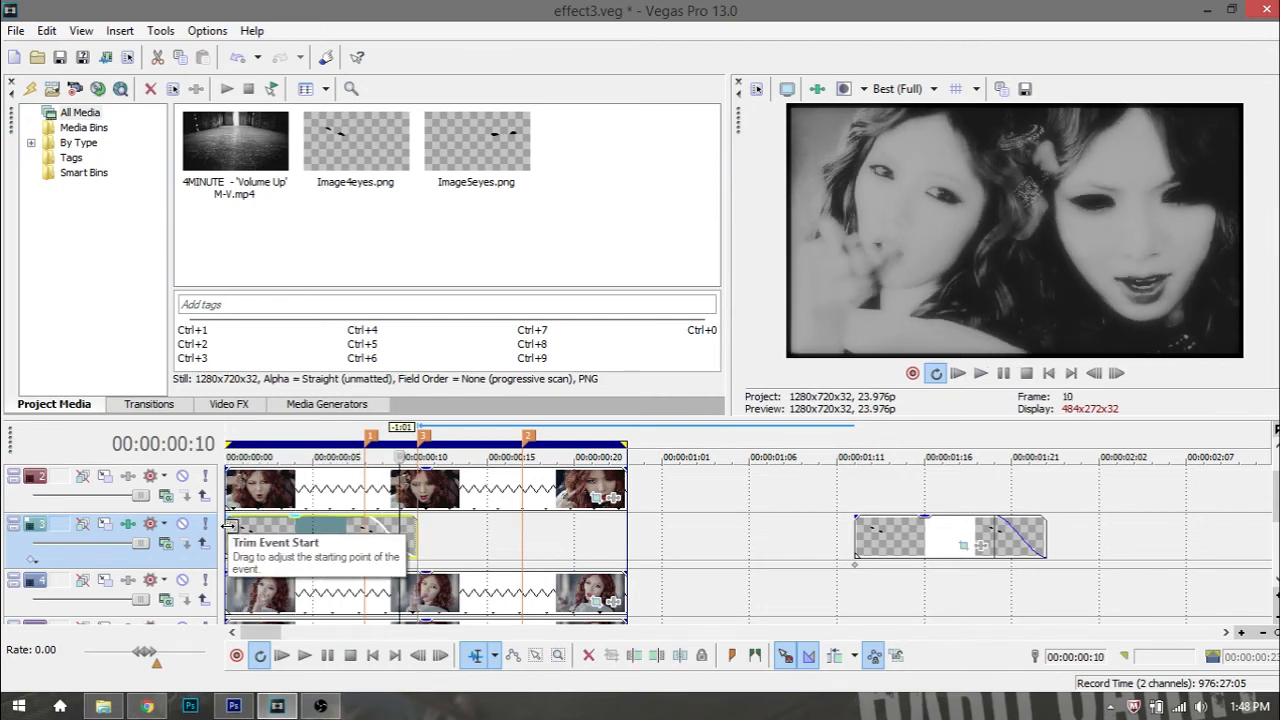
pyautogui.press('Right')
pyautogui.press('Right')
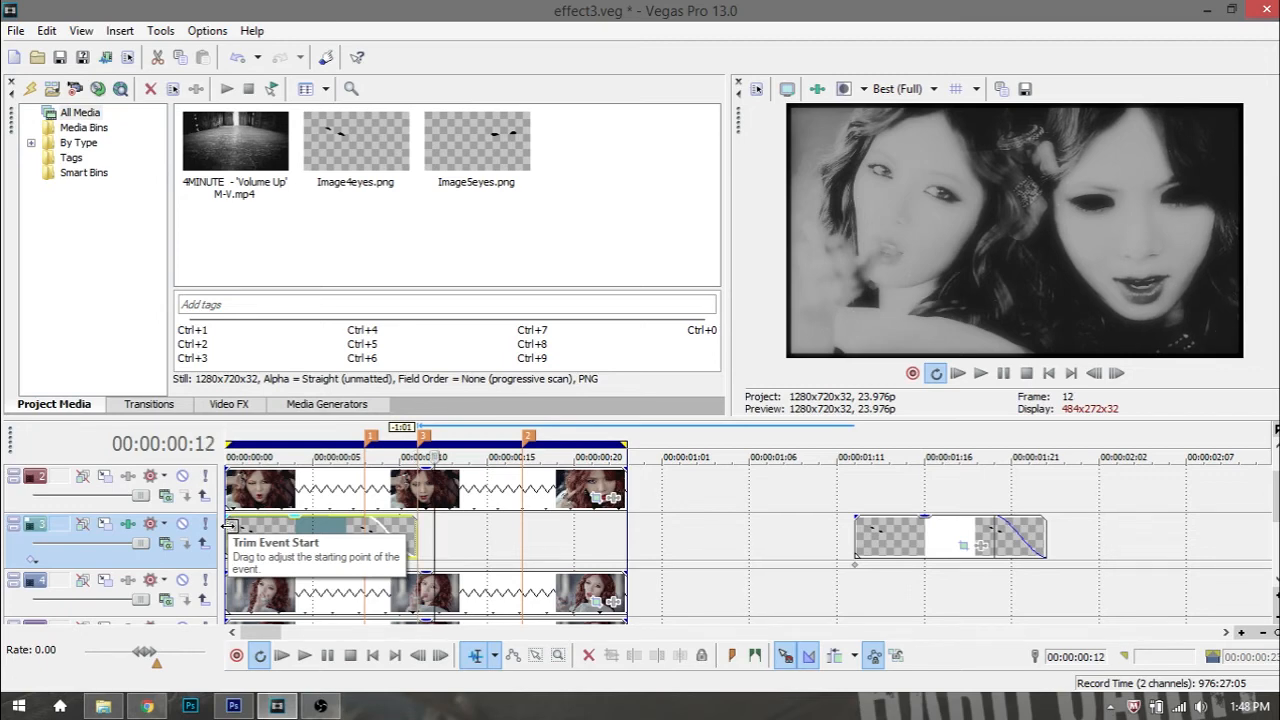
# Step: Set all six position keyframes in the Image4eyes event's Pan/Crop to Smooth interpolation
pyautogui.click(228, 527)
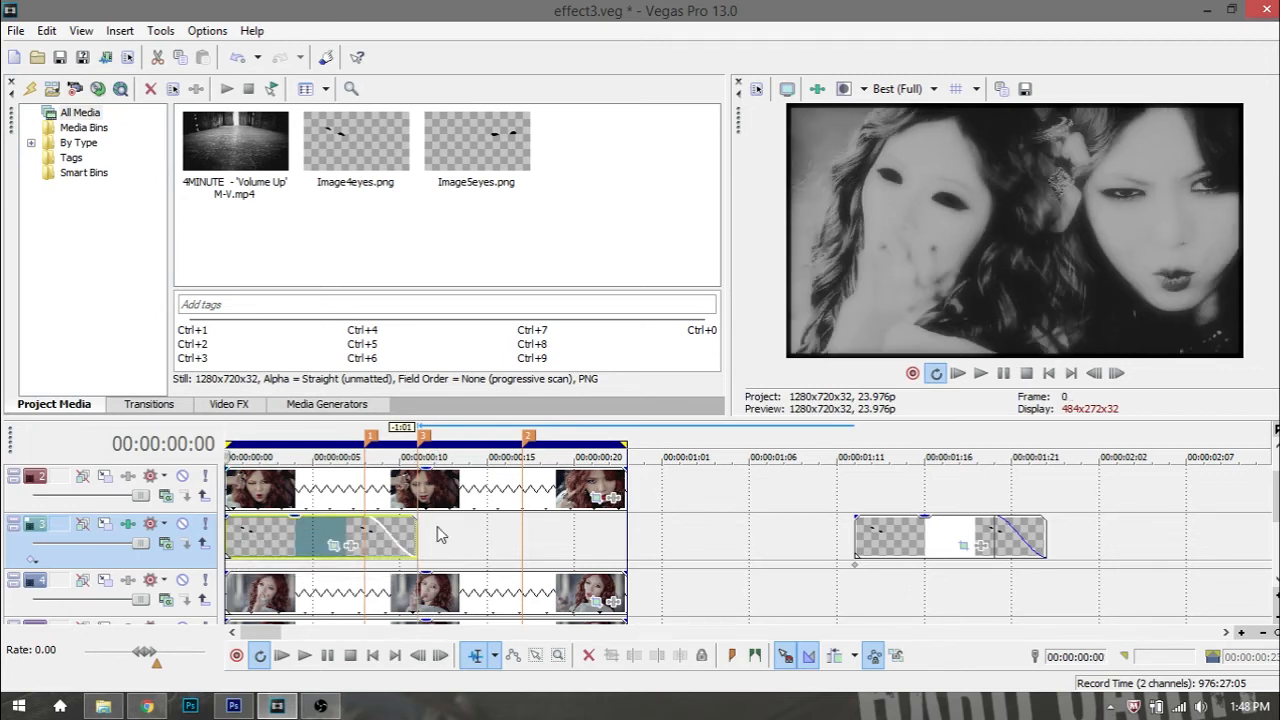
pyautogui.click(333, 545)
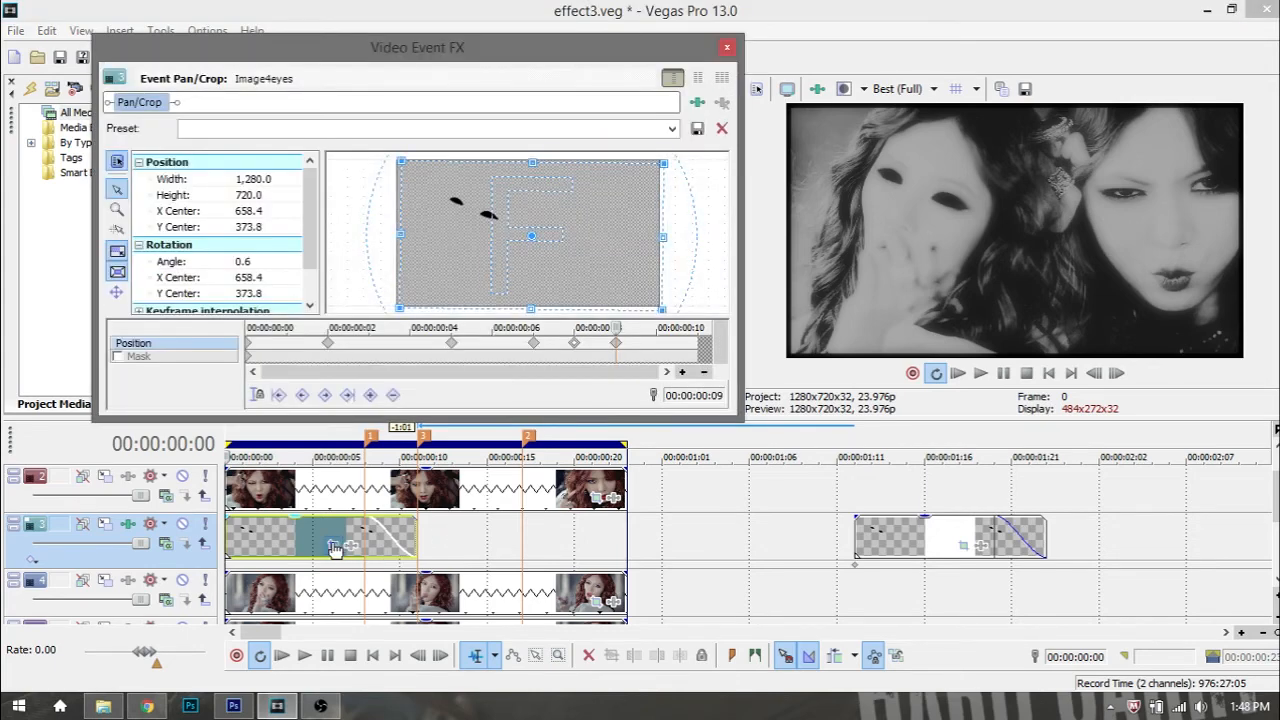
pyautogui.click(560, 357)
pyautogui.click(451, 350)
pyautogui.click(247, 345)
pyautogui.rightClick(249, 350)
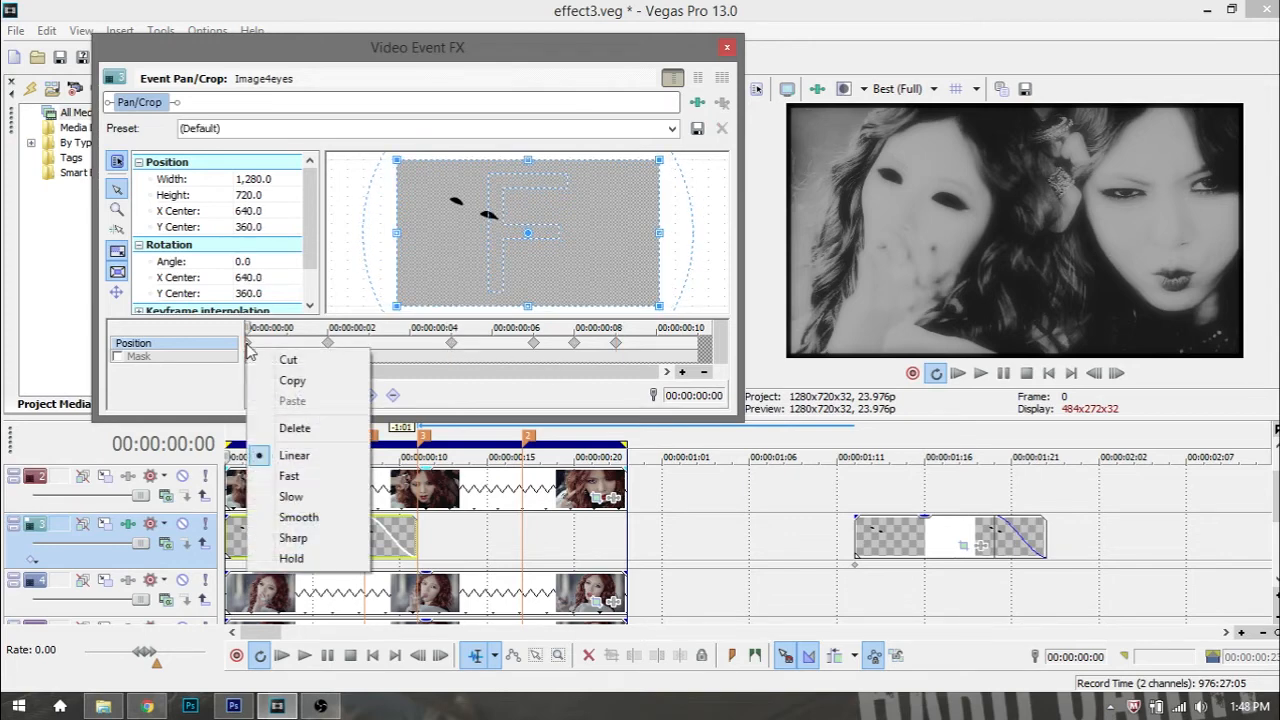
pyautogui.click(299, 517)
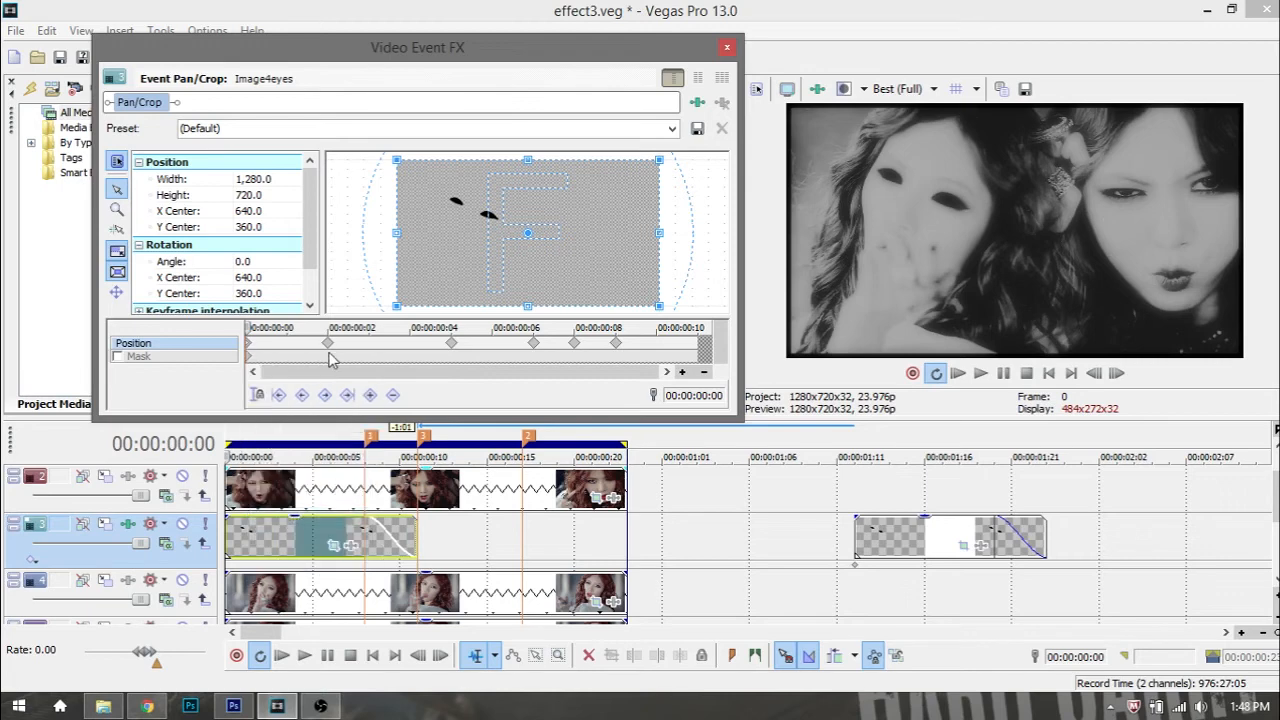
pyautogui.rightClick(329, 344)
pyautogui.click(350, 517)
pyautogui.rightClick(452, 343)
pyautogui.click(502, 516)
pyautogui.rightClick(534, 343)
pyautogui.click(579, 516)
pyautogui.rightClick(575, 344)
pyautogui.click(627, 517)
pyautogui.rightClick(616, 343)
pyautogui.click(663, 519)
pyautogui.click(727, 47)
# Step: Set all six position keyframes in the Pan/Crop of the Image5eyes event on track 1 to Smooth interpolation
pyautogui.scroll(1, 1275, 507)
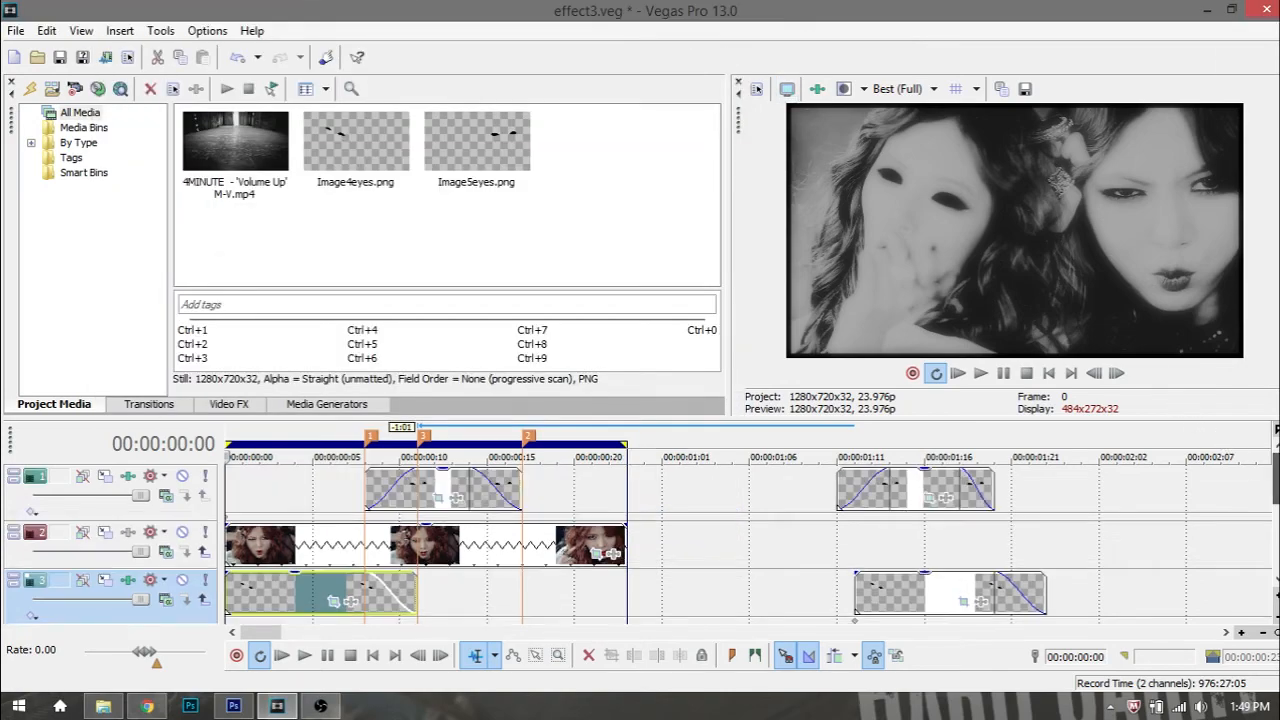
pyautogui.click(449, 501)
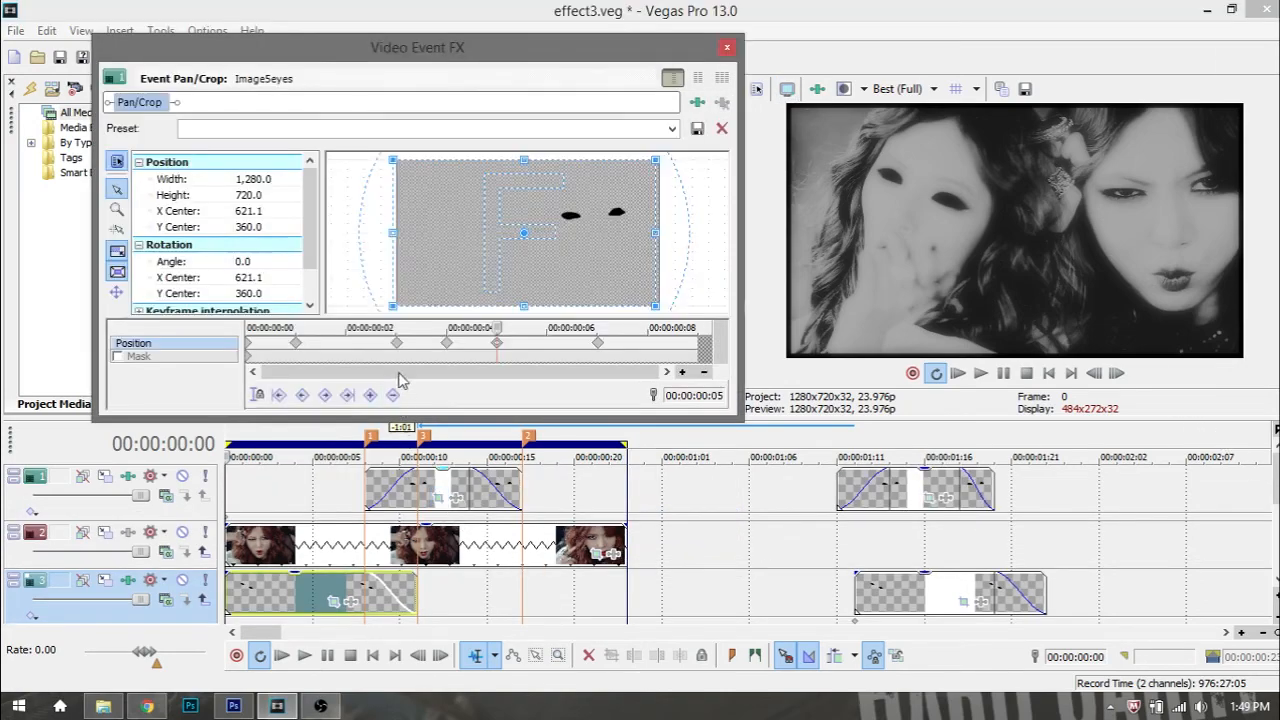
pyautogui.rightClick(248, 344)
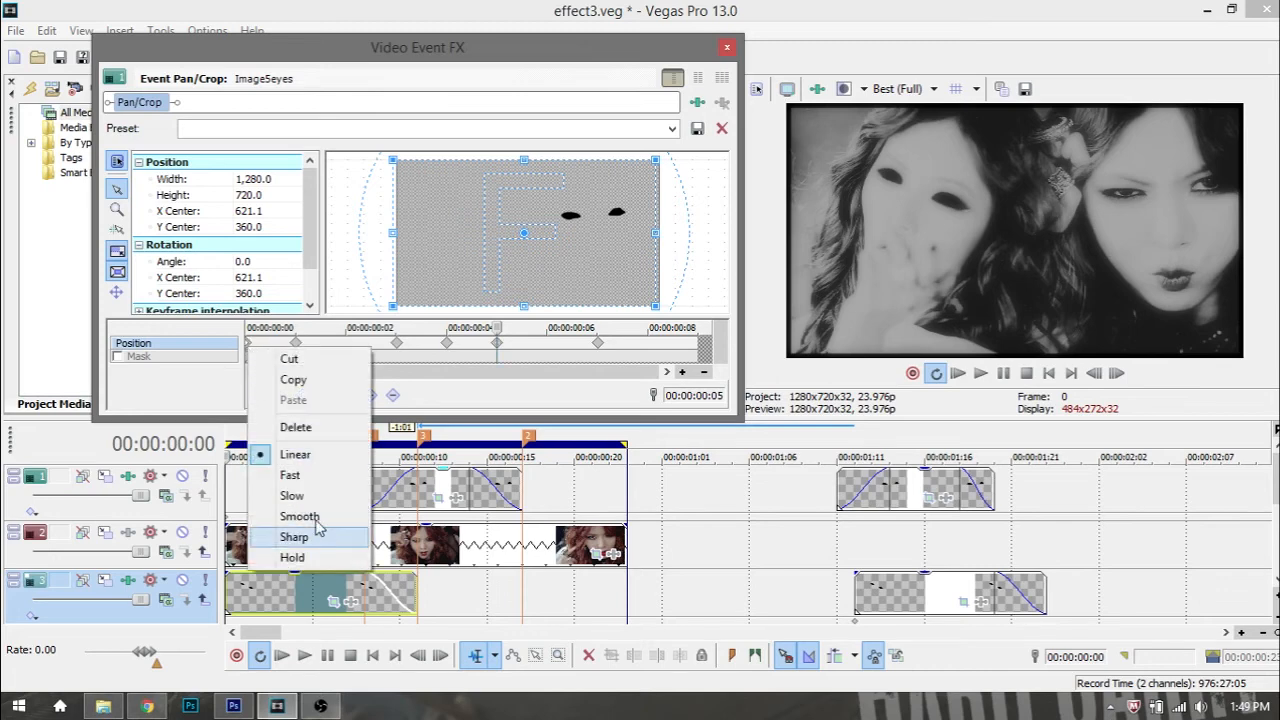
pyautogui.click(305, 516)
pyautogui.rightClick(297, 344)
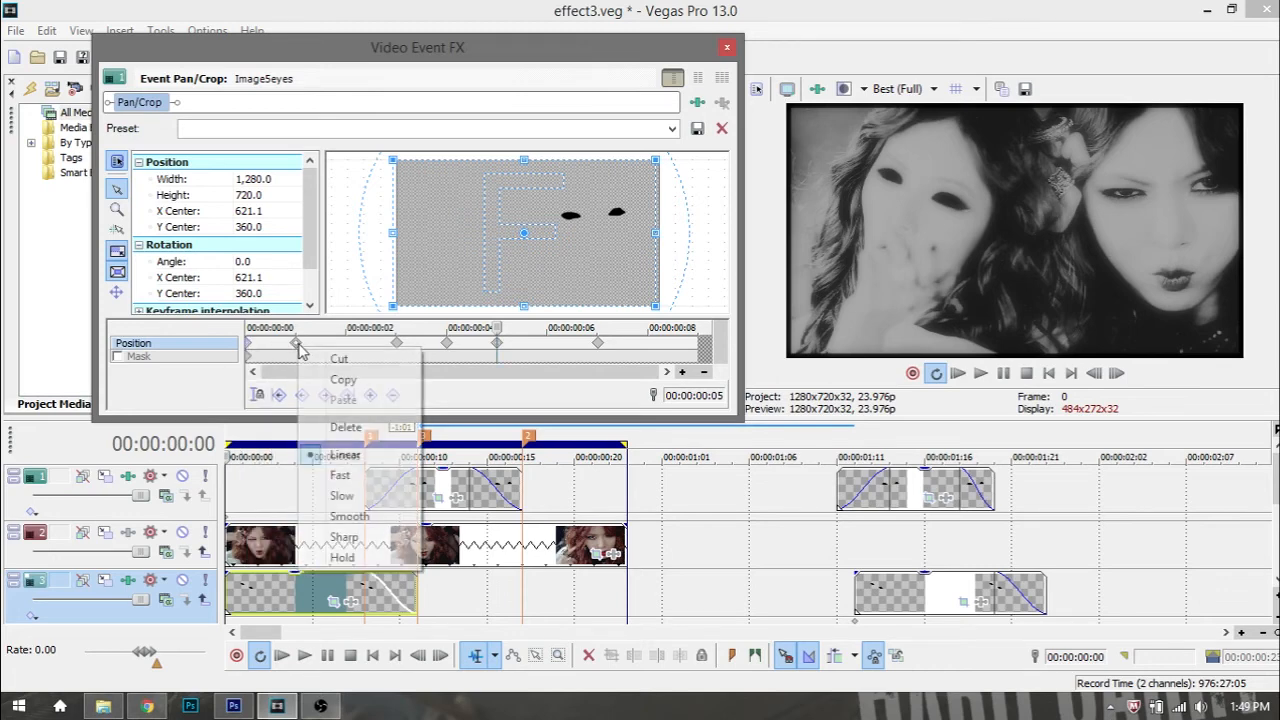
pyautogui.click(343, 514)
pyautogui.rightClick(397, 344)
pyautogui.click(443, 514)
pyautogui.rightClick(449, 346)
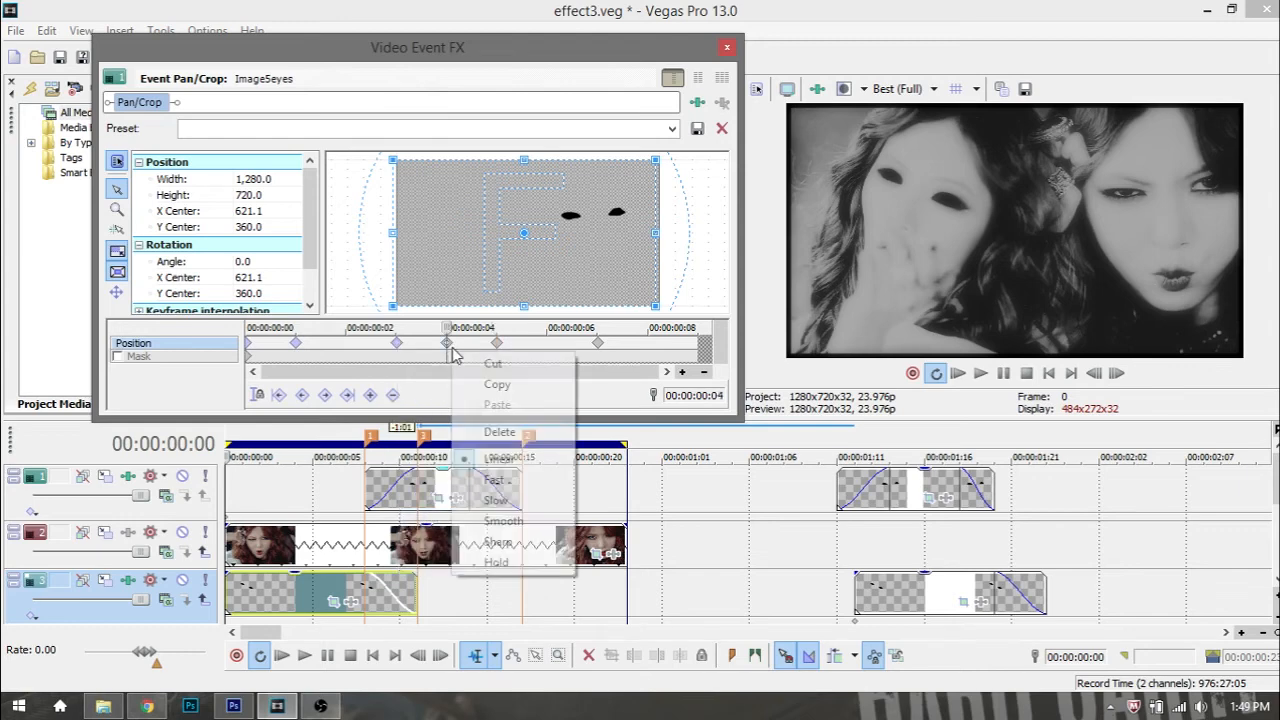
pyautogui.click(506, 523)
pyautogui.rightClick(497, 345)
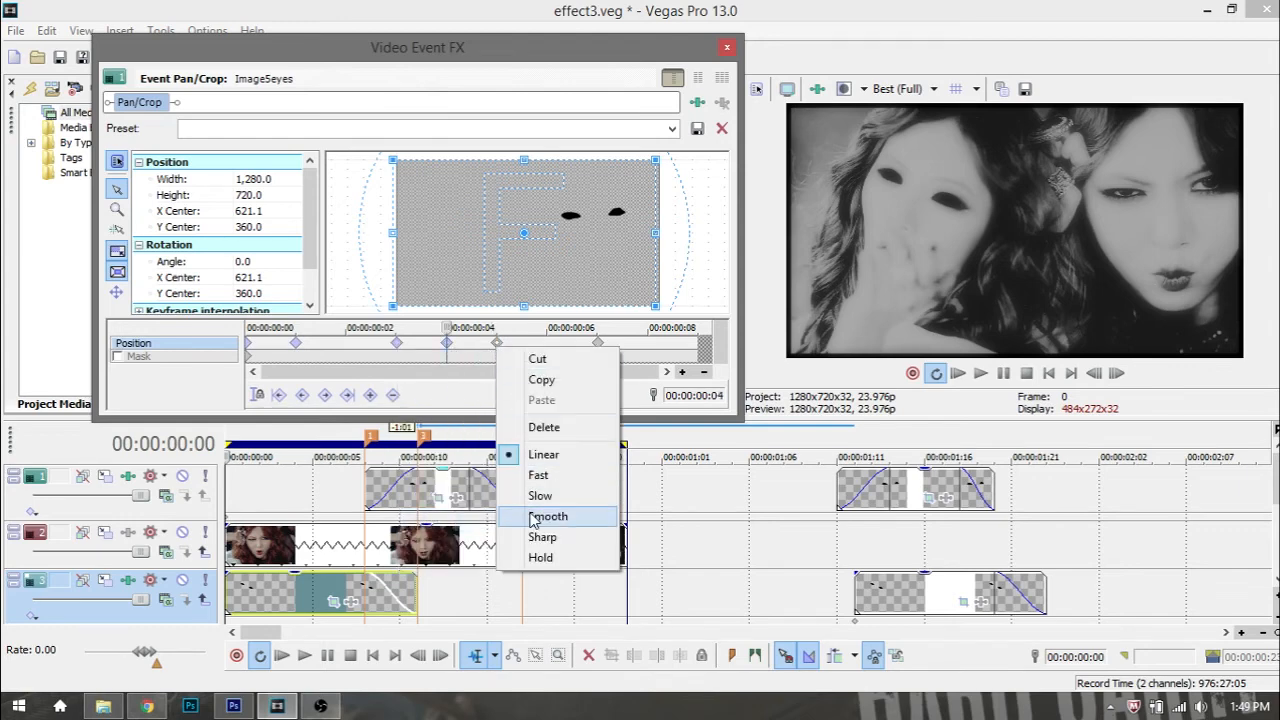
pyautogui.click(535, 517)
pyautogui.rightClick(598, 345)
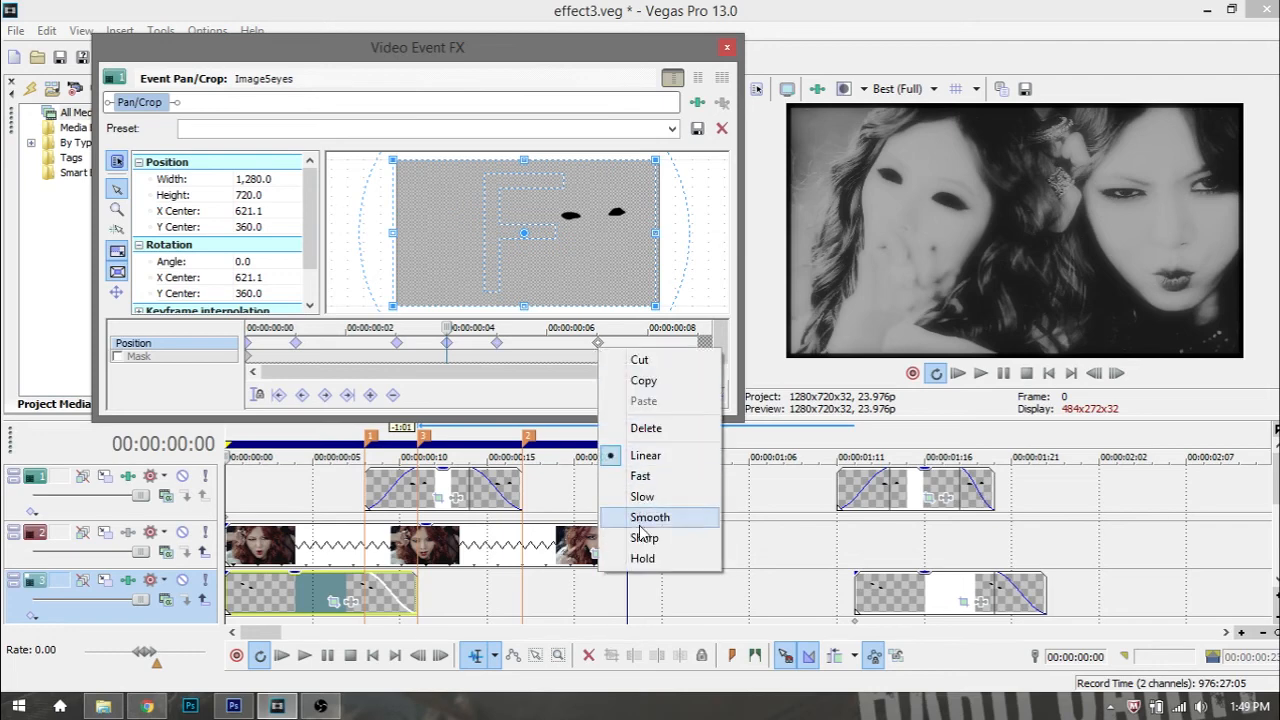
pyautogui.click(648, 517)
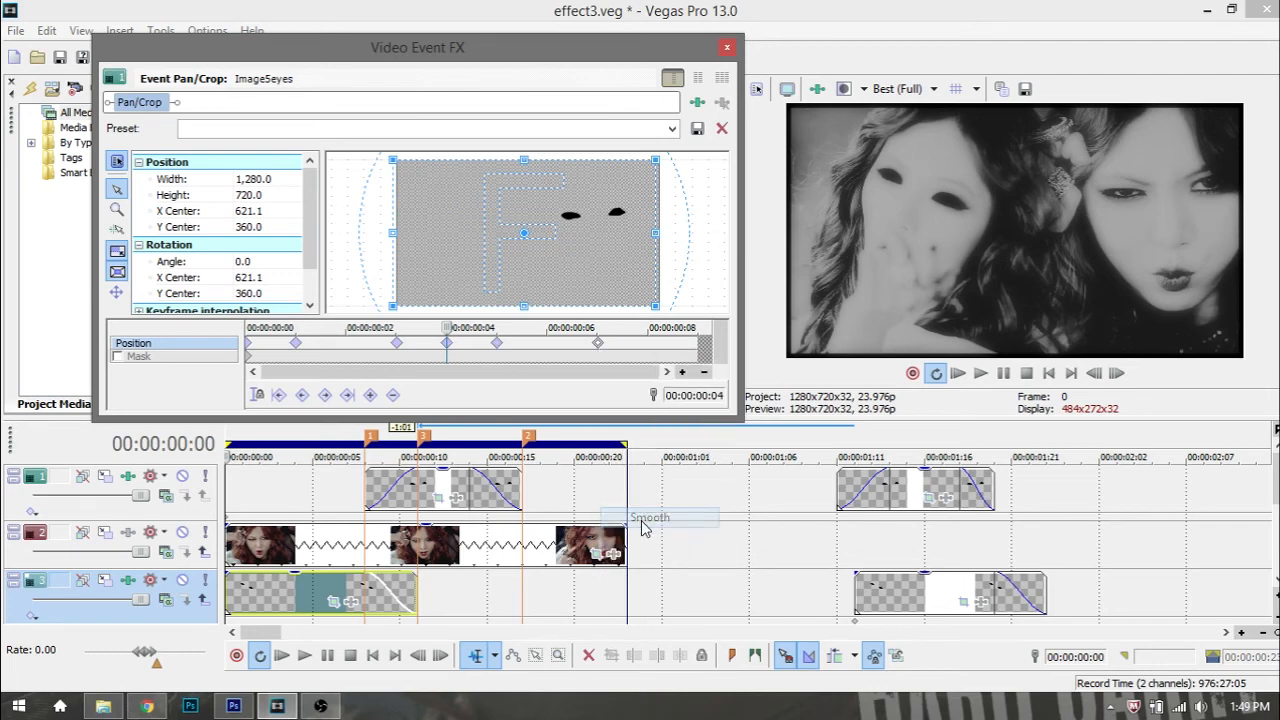
pyautogui.click(727, 48)
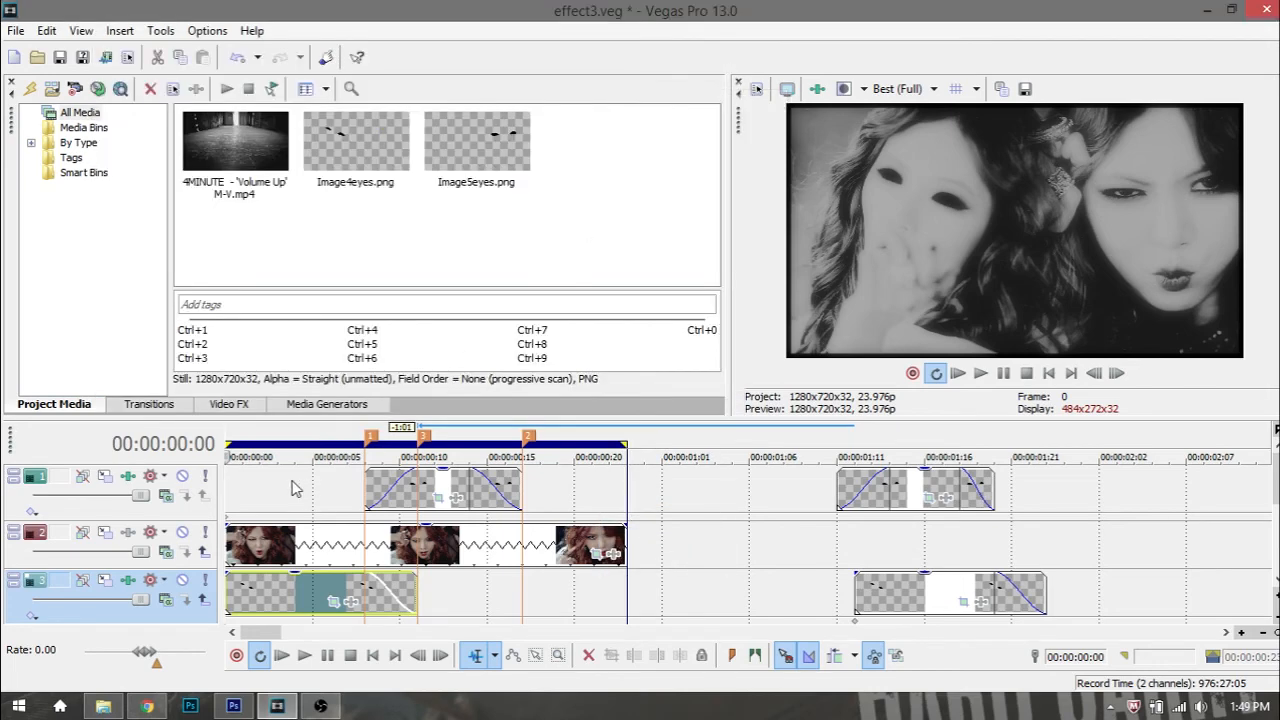
# Step: Step through frames 8 to 17 of the Image5eyes event to check the eye overlay's tracking
pyautogui.click(366, 492)
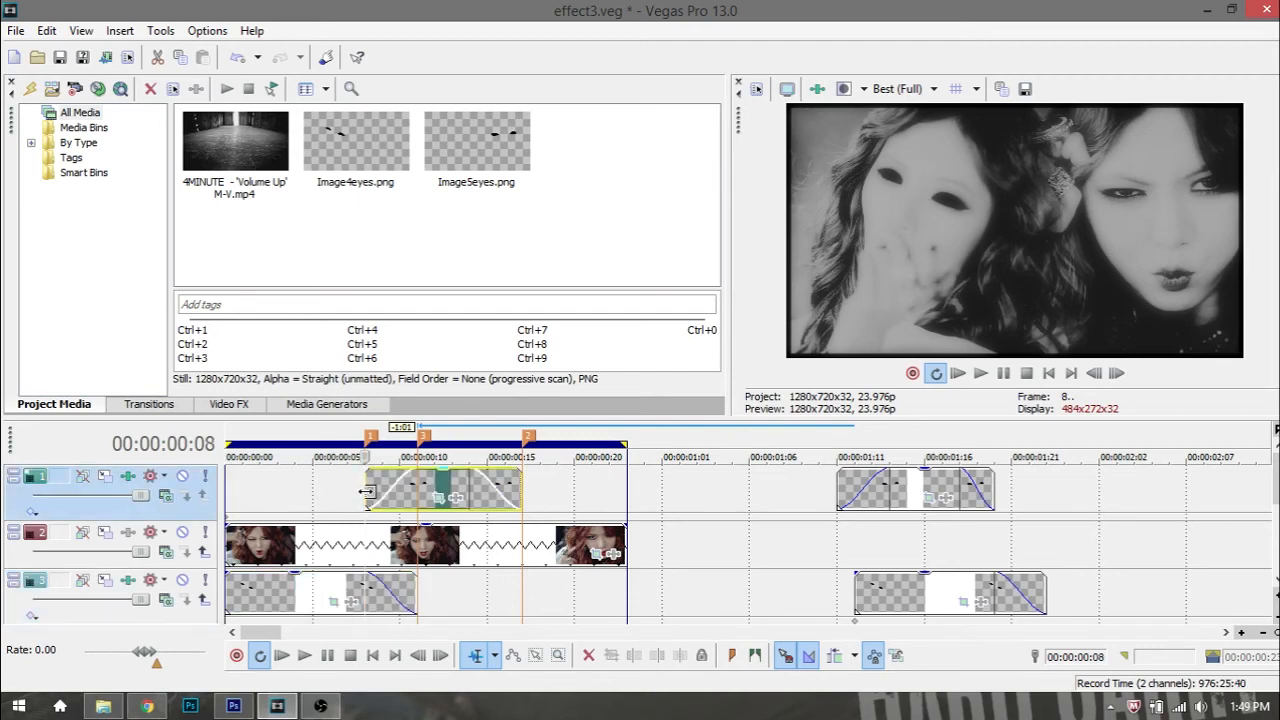
pyautogui.press('Right')
pyautogui.press('Right')
pyautogui.press('Right')
pyautogui.press('Right')
pyautogui.press('Right')
pyautogui.press('Right')
pyautogui.press('Right')
pyautogui.press('Right')
pyautogui.press('Right')
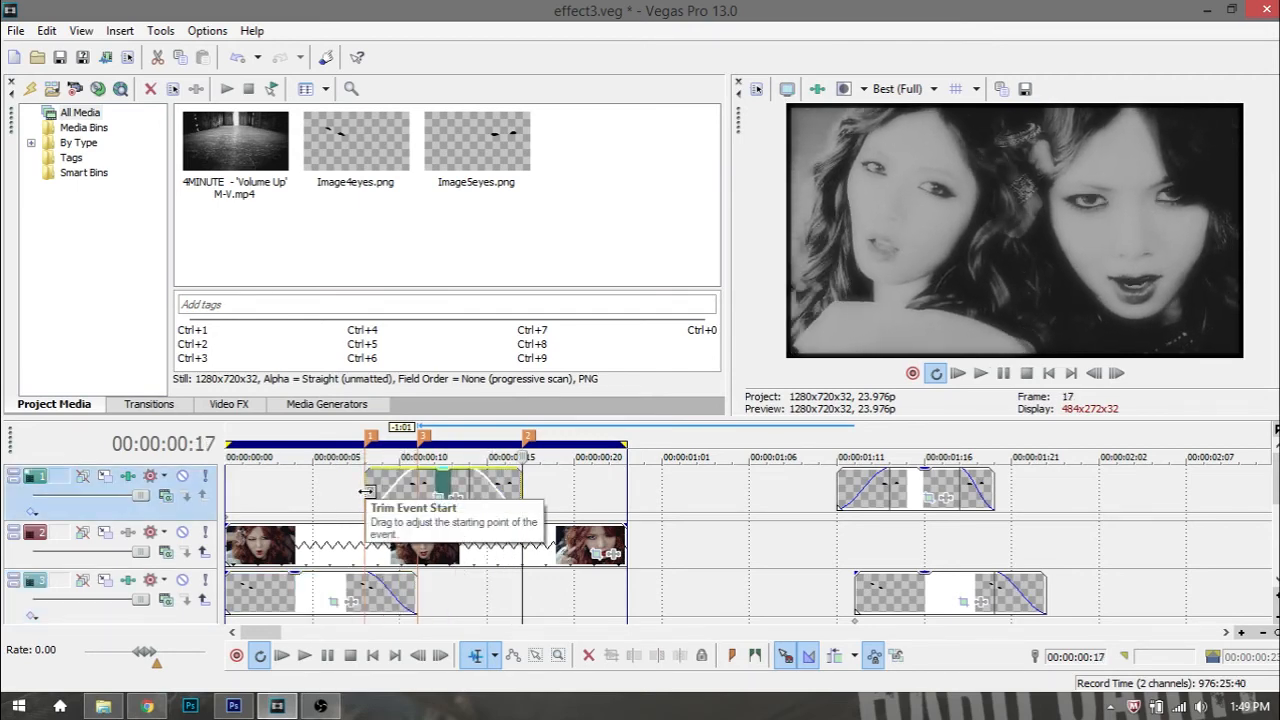
# Step: Delete the Image5eyes event between markers 1 and 2 and move its spare copy from further along track 1 into its place
pyautogui.rightClick(441, 493)
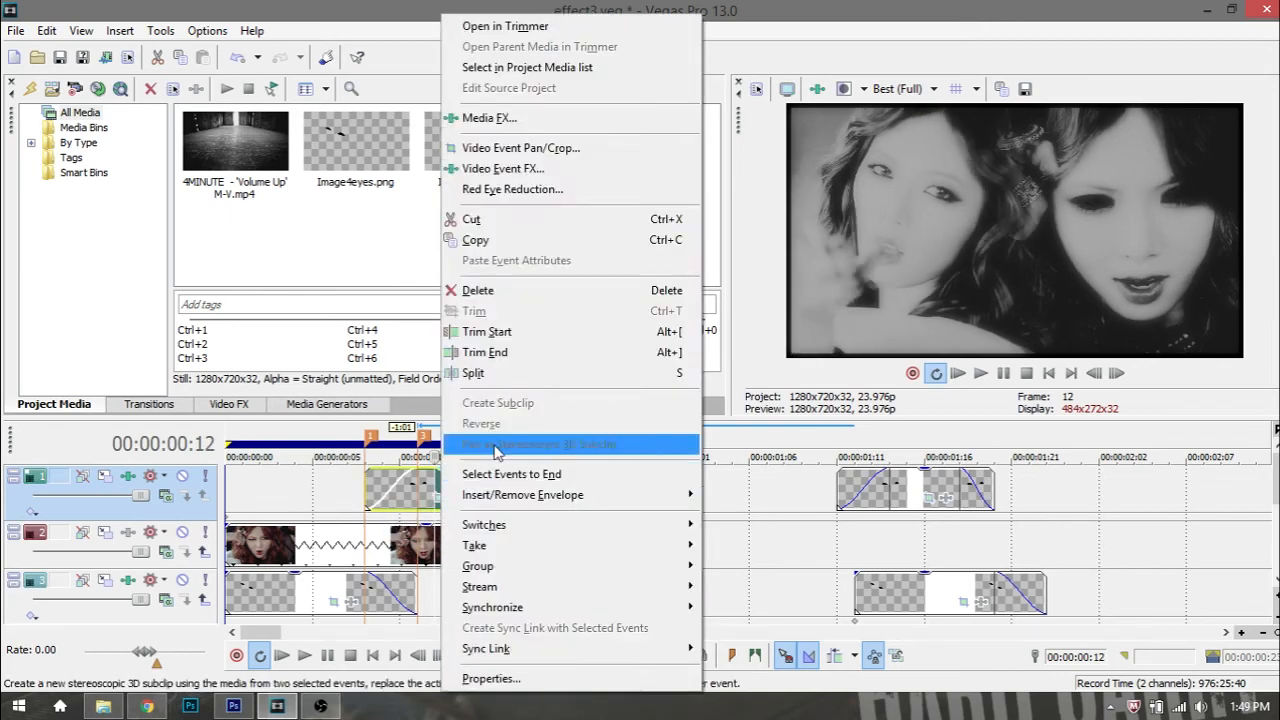
pyautogui.click(478, 290)
pyautogui.click(903, 503)
pyautogui.moveTo(903, 503); pyautogui.dragTo(437, 517)
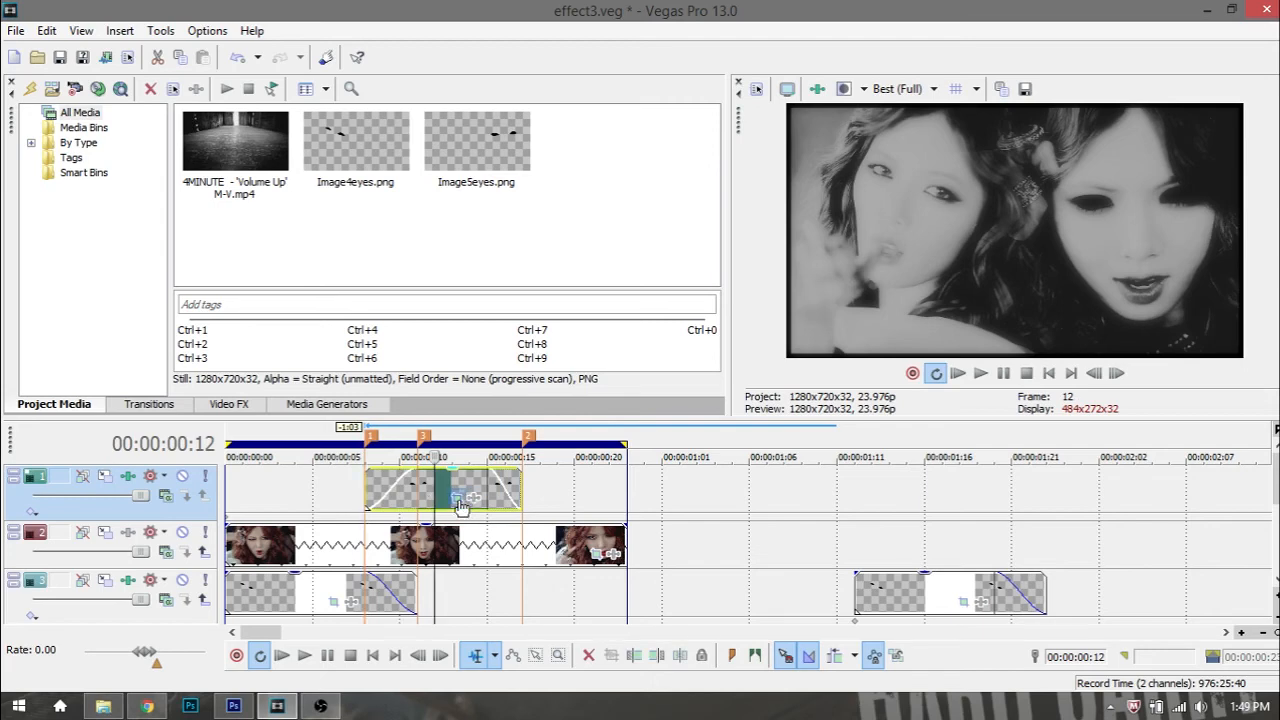
# Step: Set all three position keyframes in the Pan/Crop of the Image5eyes event between markers 1 and 2 to Smooth interpolation
pyautogui.click(462, 498)
pyautogui.rightClick(249, 345)
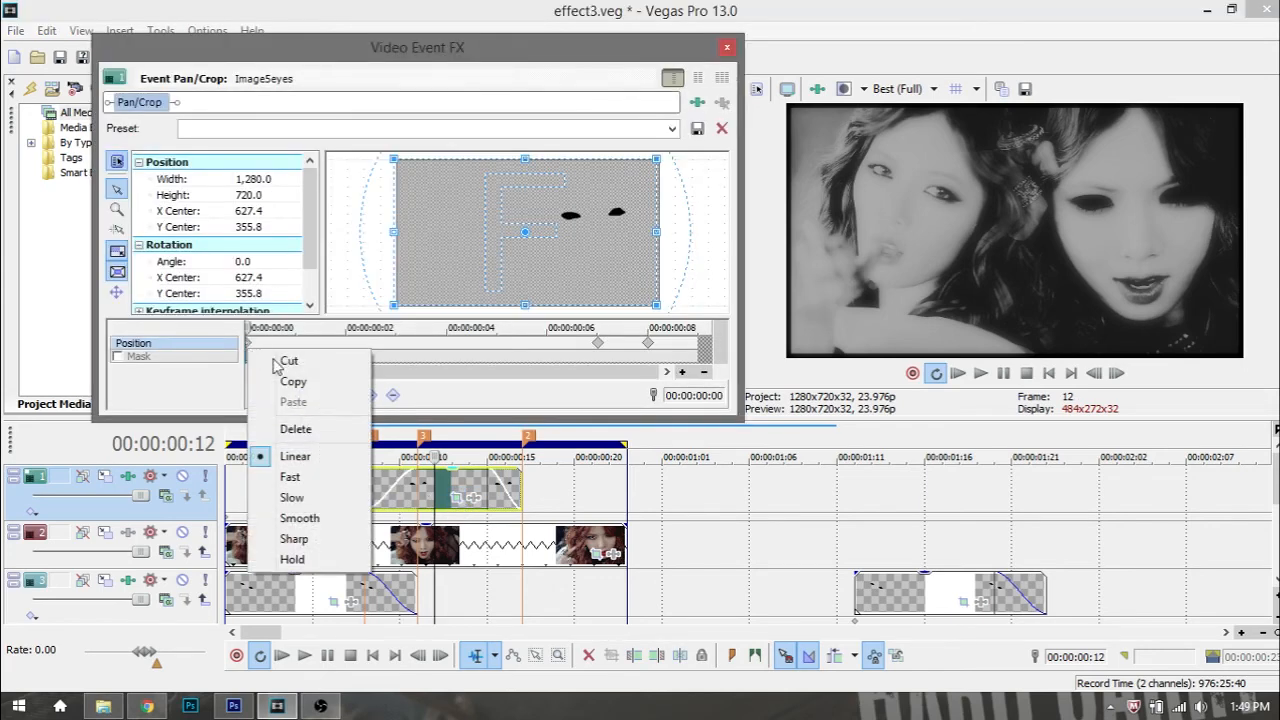
pyautogui.click(300, 517)
pyautogui.rightClick(599, 344)
pyautogui.click(680, 514)
pyautogui.rightClick(648, 345)
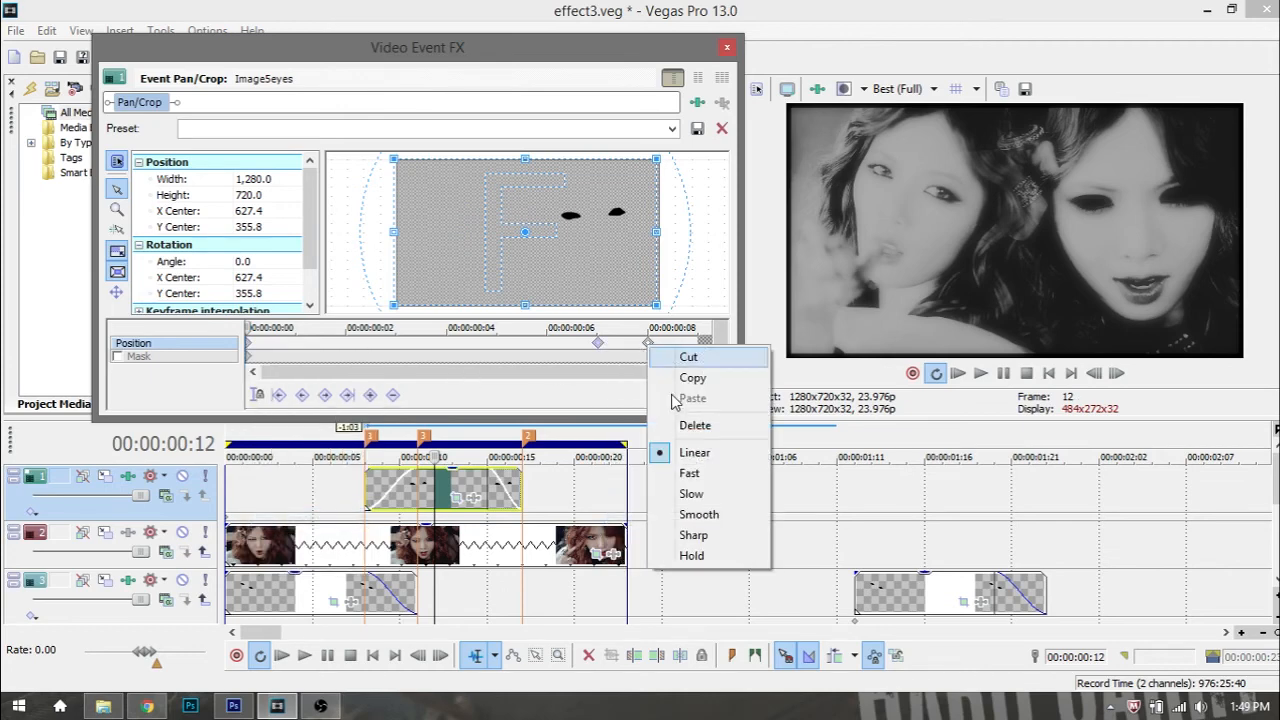
pyautogui.click(692, 514)
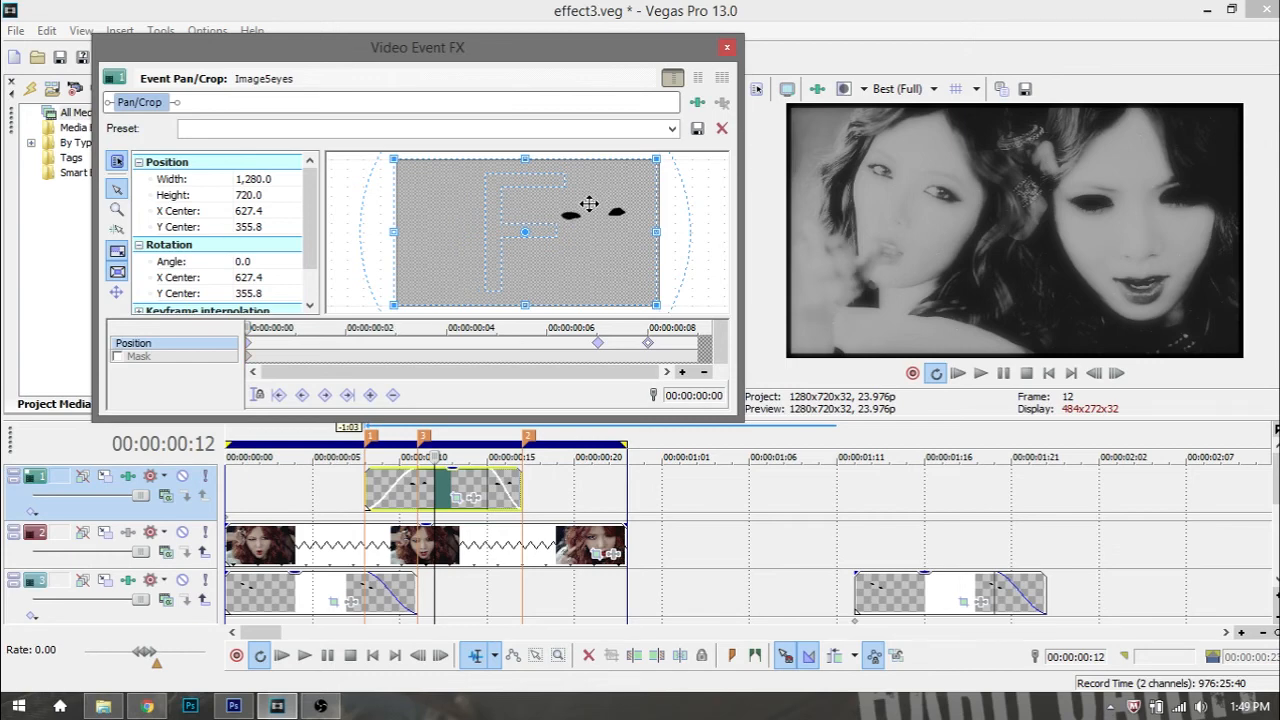
pyautogui.click(727, 47)
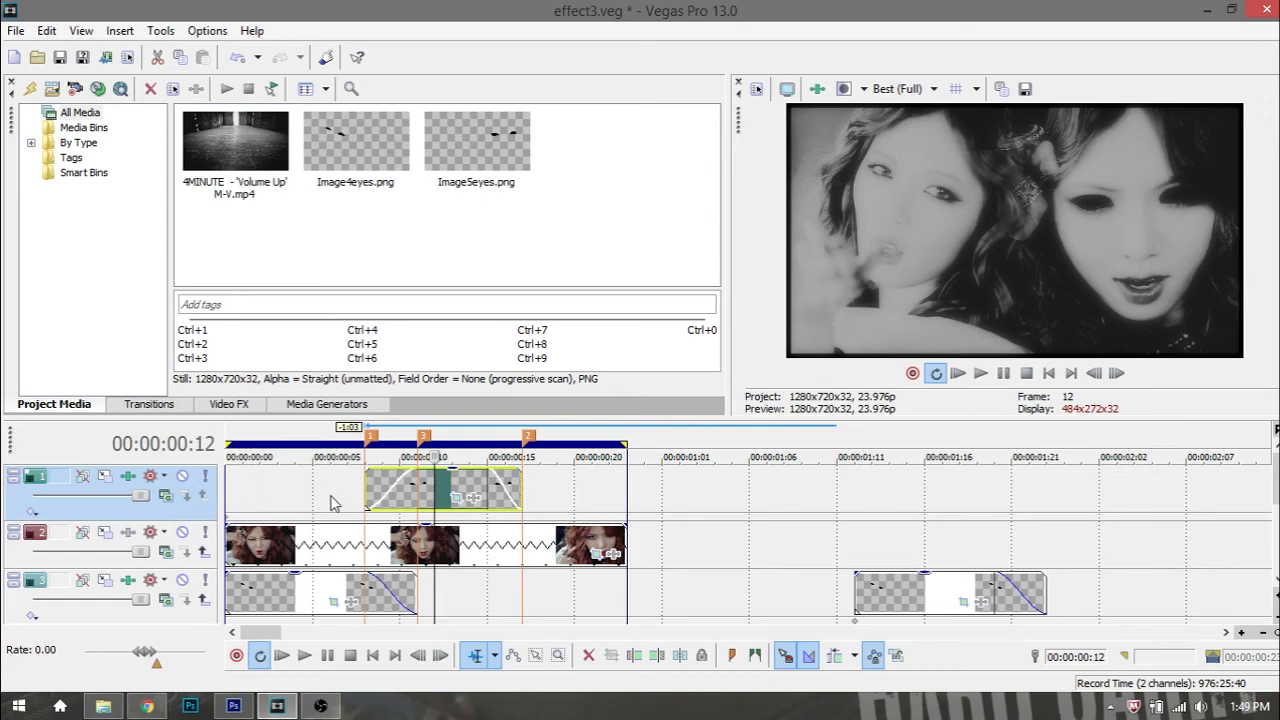
# Step: Move the Image4eyes event at the start of track 3 further along the timeline and put its spare copy in its place
pyautogui.click(367, 495)
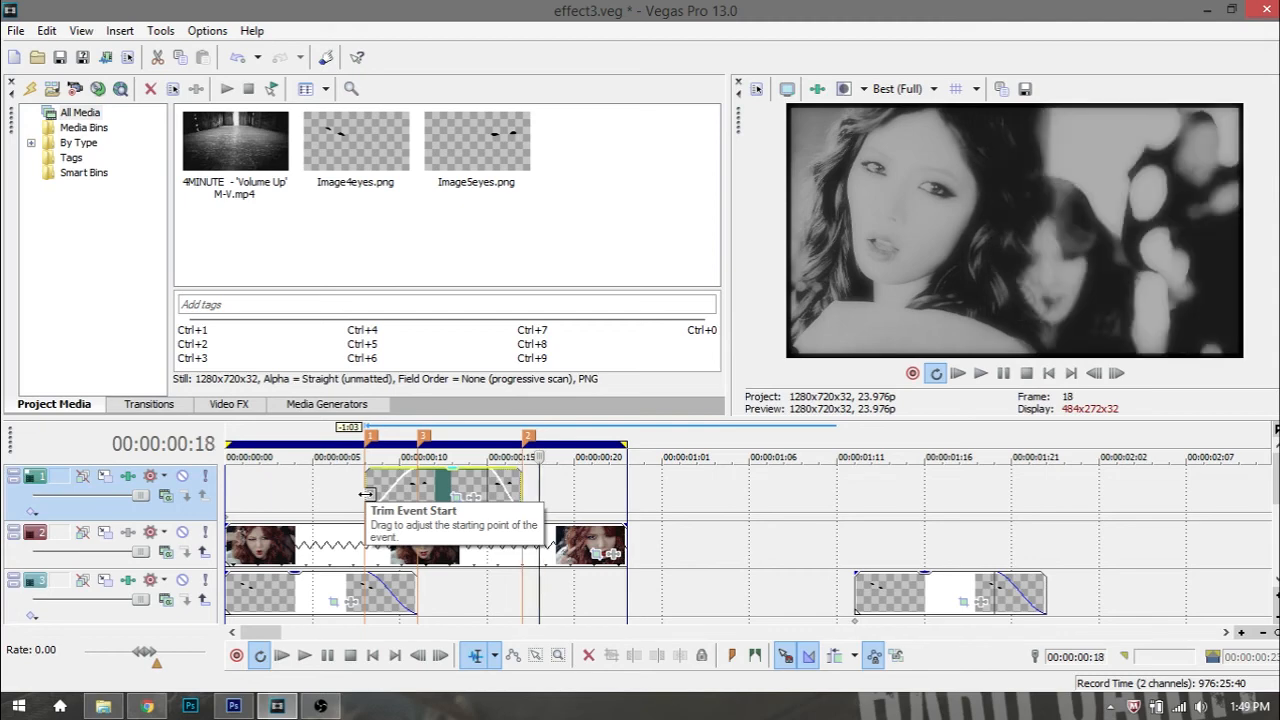
pyautogui.click(230, 604)
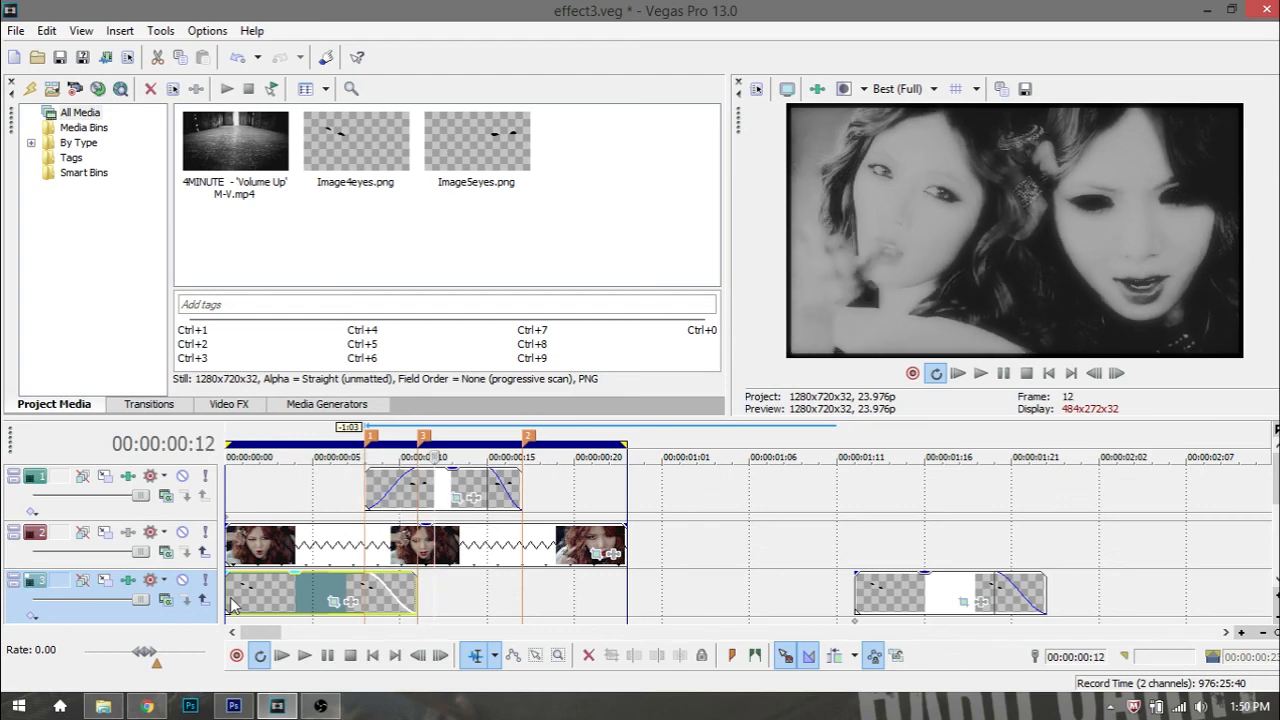
pyautogui.moveTo(281, 604); pyautogui.dragTo(1135, 604)
pyautogui.moveTo(897, 609); pyautogui.dragTo(294, 514)
pyautogui.click(289, 489)
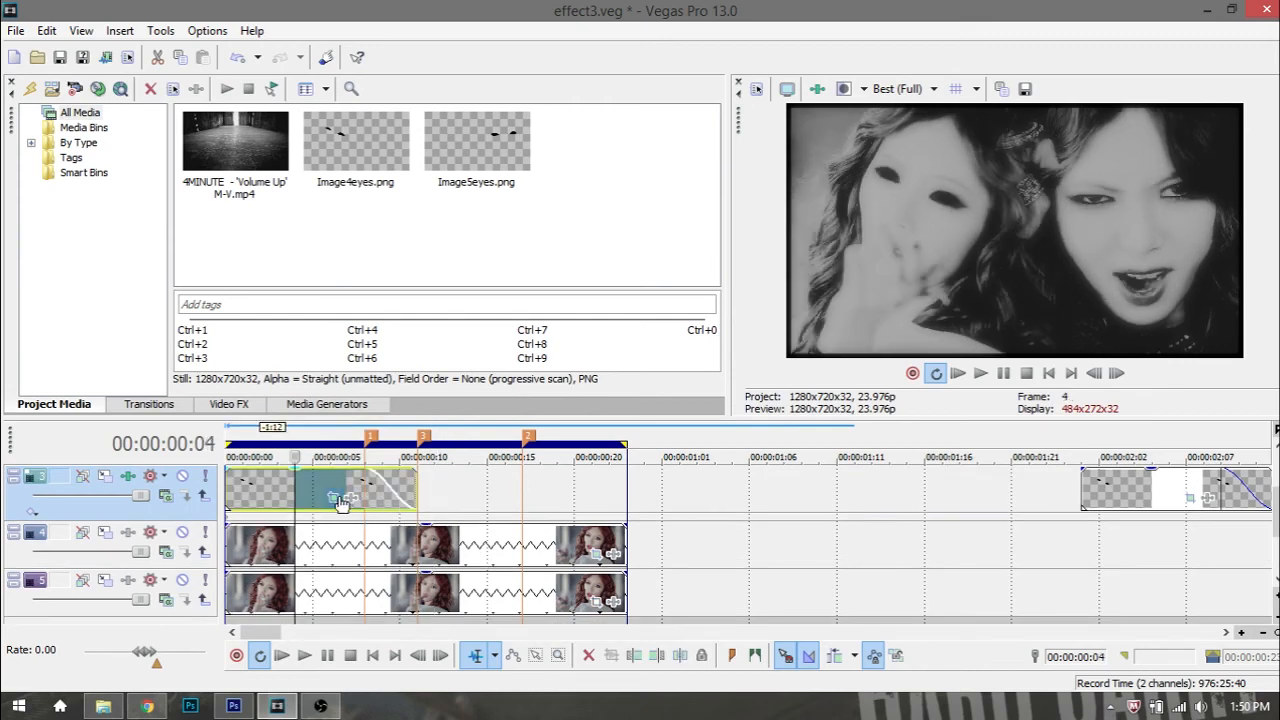
# Step: Set all eight position keyframes in the Pan/Crop of the Image4eyes event at the start of track 3 to Smooth interpolation
pyautogui.click(338, 497)
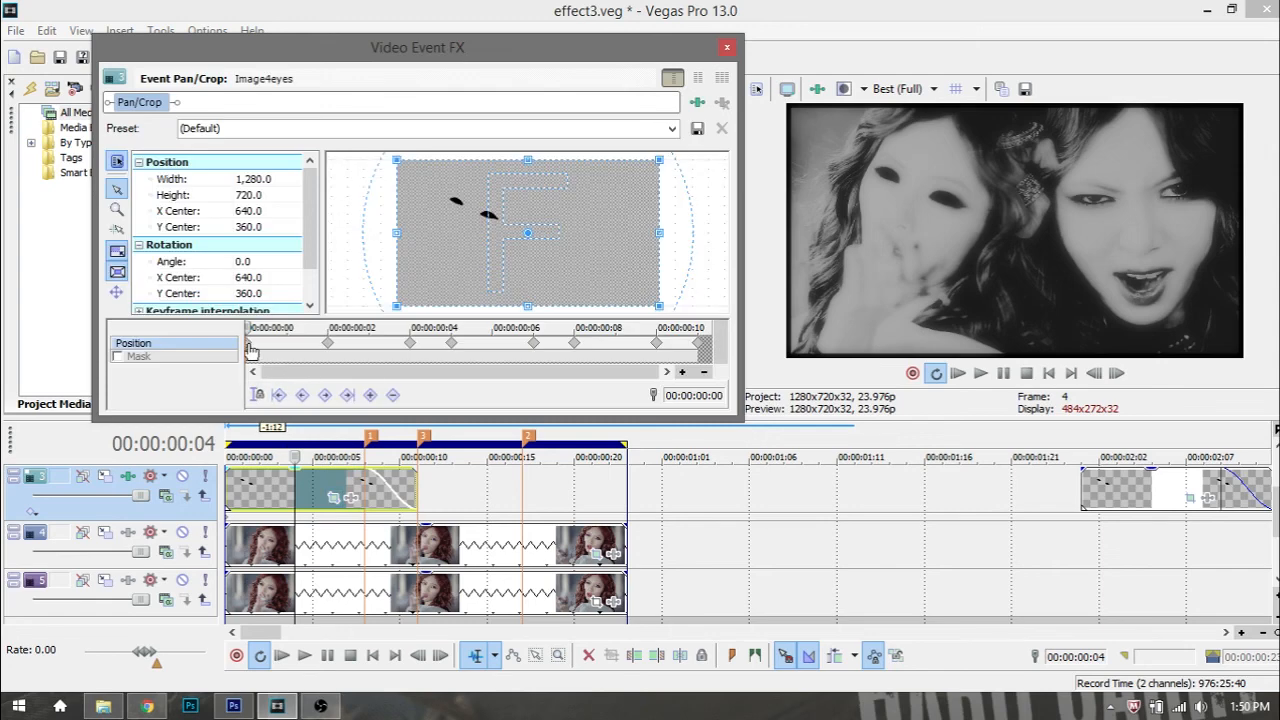
pyautogui.rightClick(250, 345)
pyautogui.click(290, 518)
pyautogui.rightClick(327, 345)
pyautogui.click(395, 518)
pyautogui.rightClick(410, 345)
pyautogui.click(451, 514)
pyautogui.rightClick(451, 345)
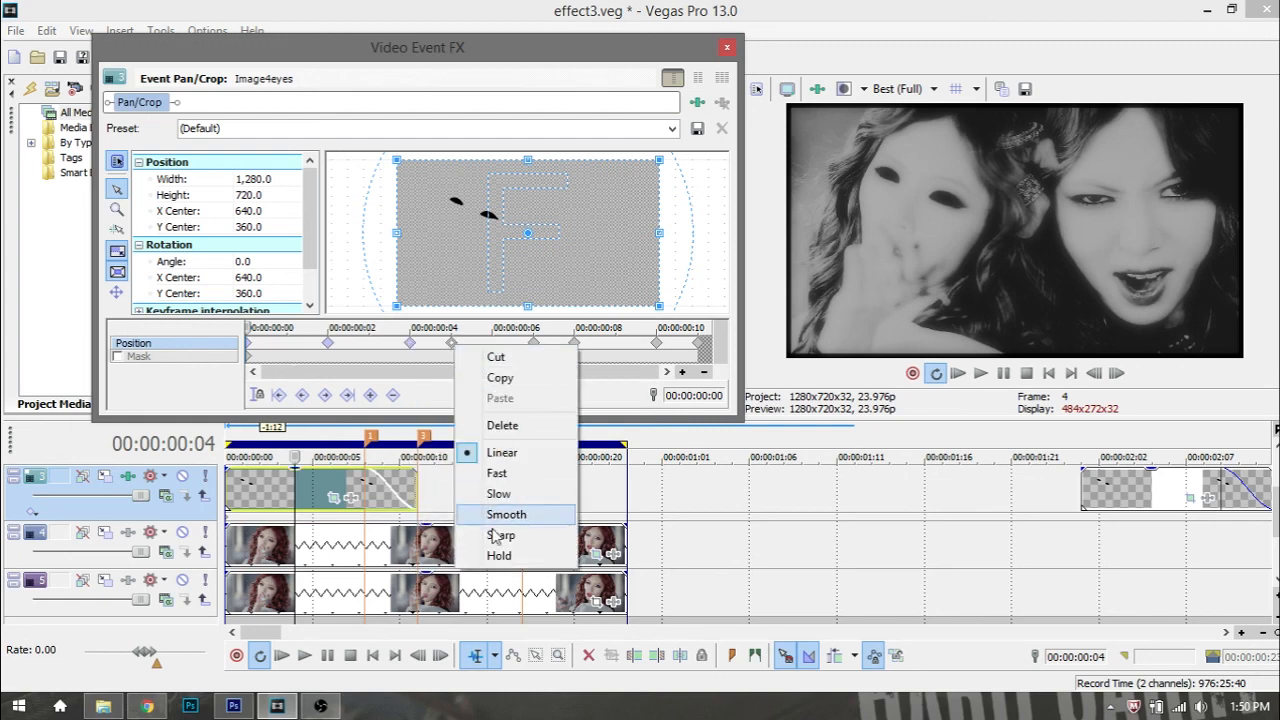
pyautogui.click(505, 514)
pyautogui.rightClick(534, 345)
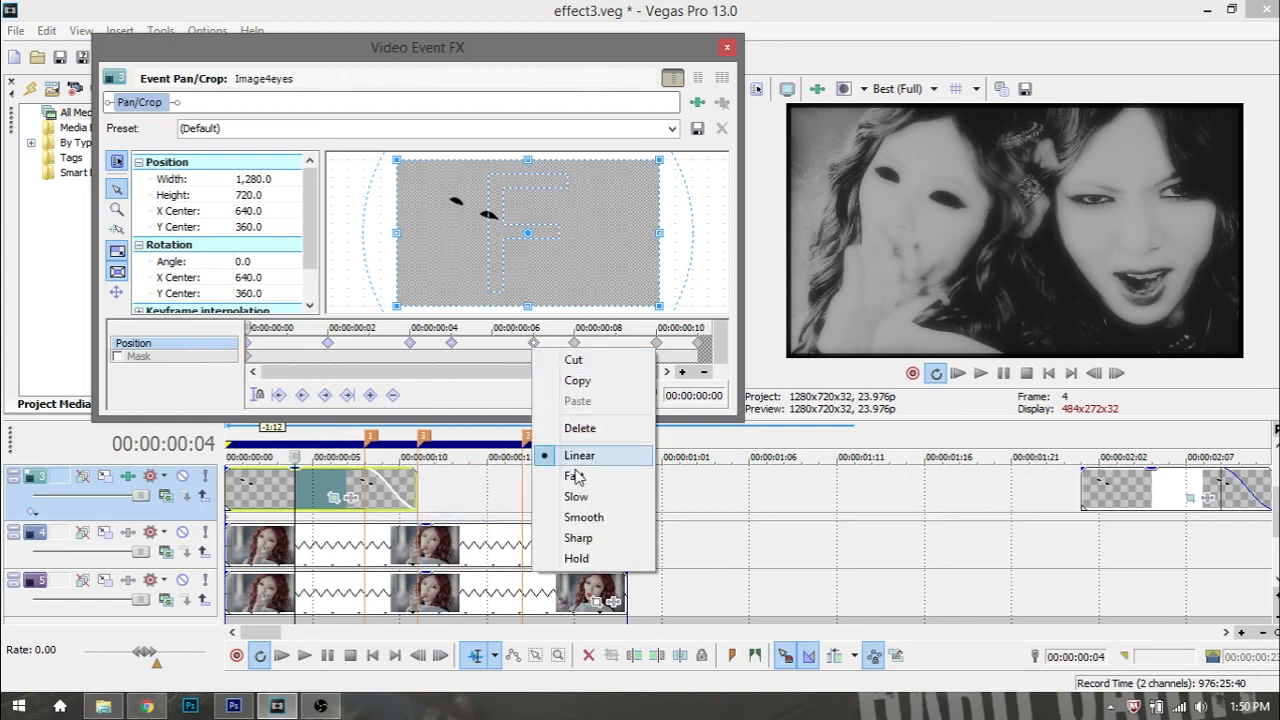
pyautogui.click(584, 516)
pyautogui.rightClick(575, 345)
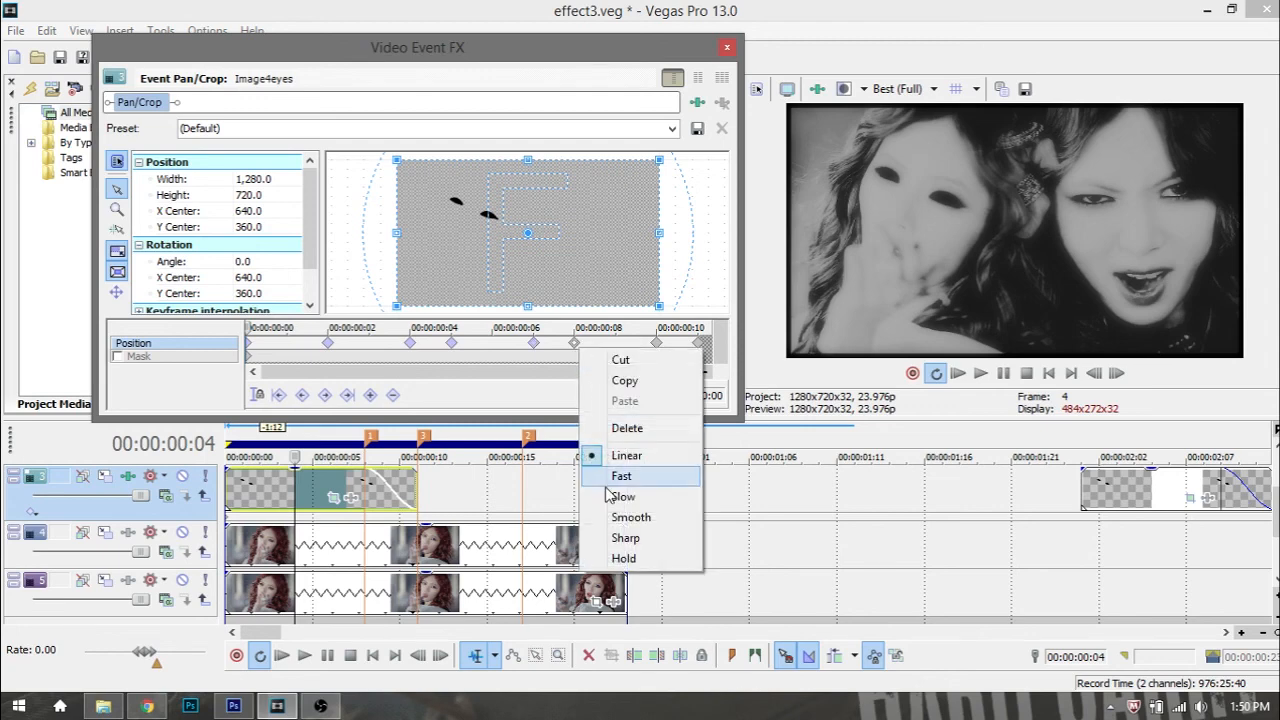
pyautogui.click(622, 516)
pyautogui.rightClick(656, 345)
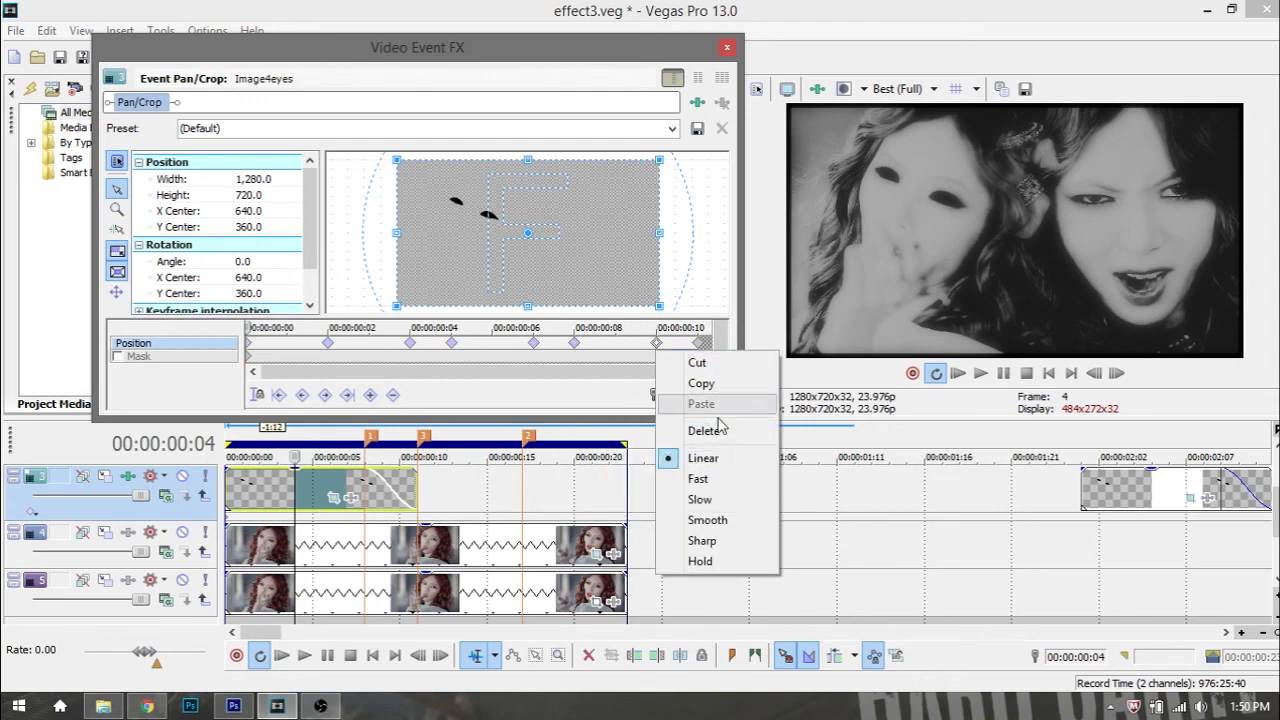
pyautogui.click(720, 516)
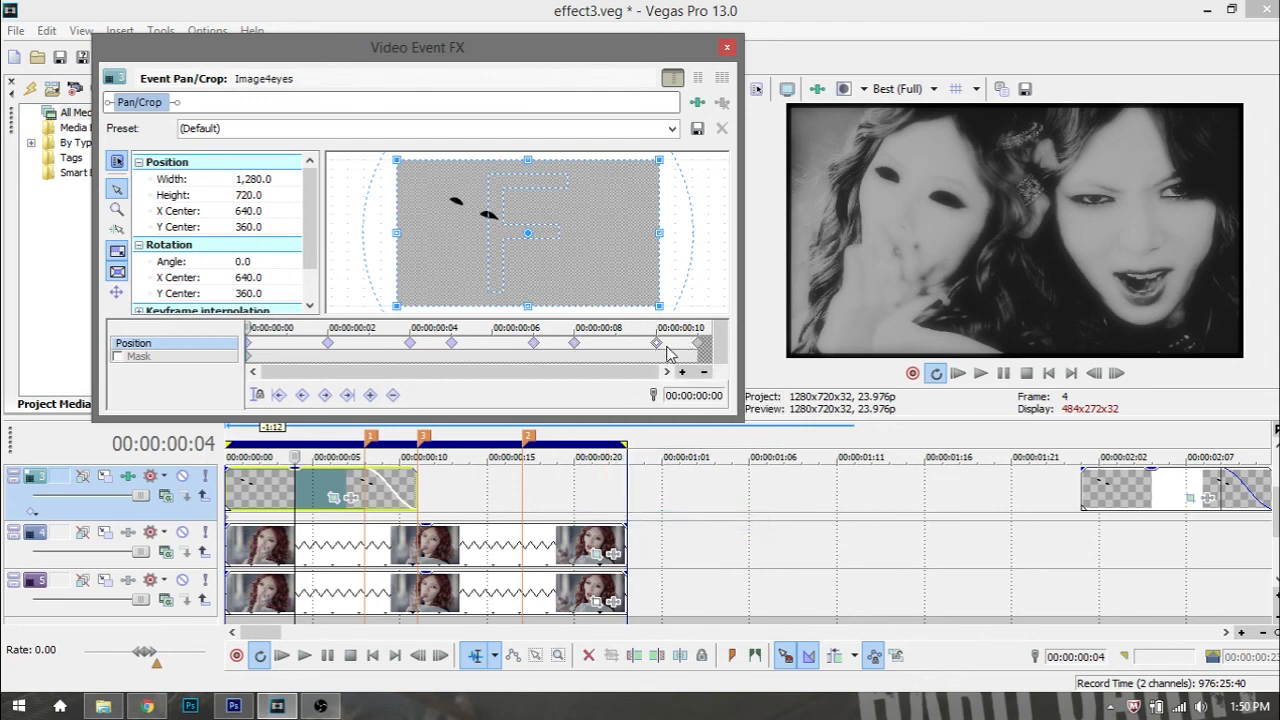
pyautogui.rightClick(699, 346)
pyautogui.click(740, 516)
pyautogui.click(728, 48)
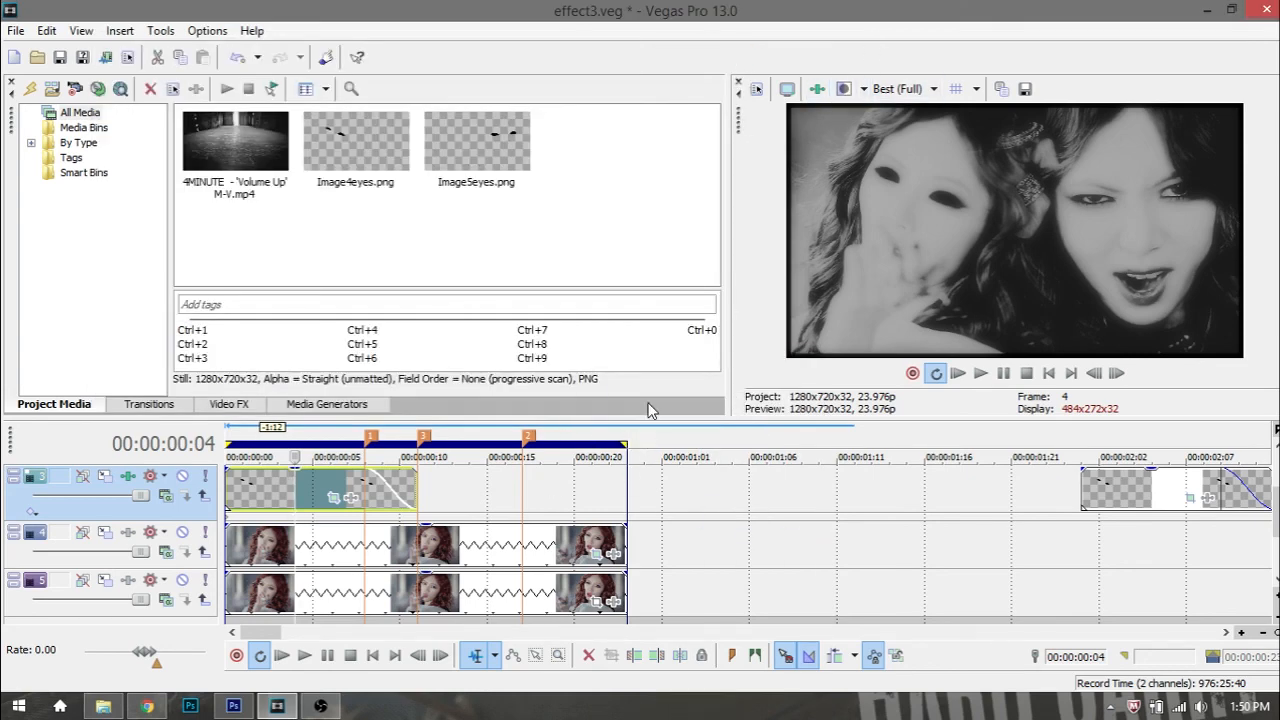
# Step: Set the video preview quality to Preview (Auto) and play the looped effect from the start
pyautogui.click(900, 89)
pyautogui.moveTo(920, 150)
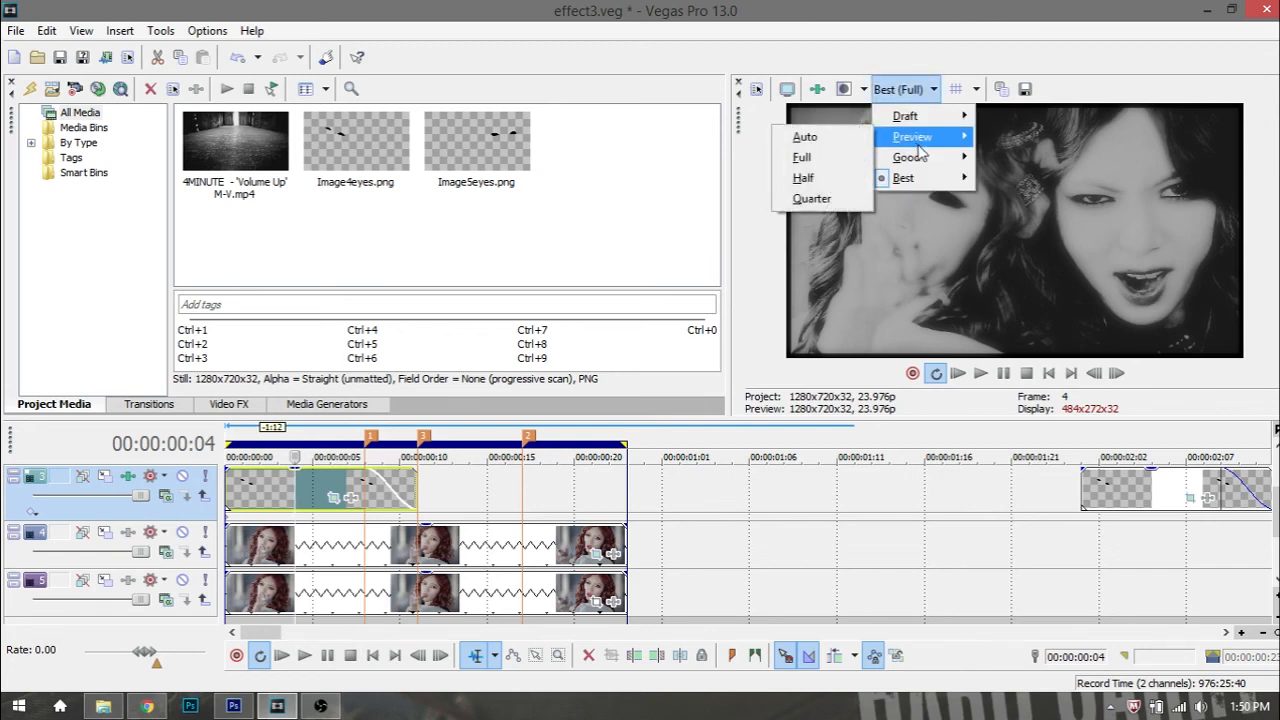
pyautogui.click(805, 150)
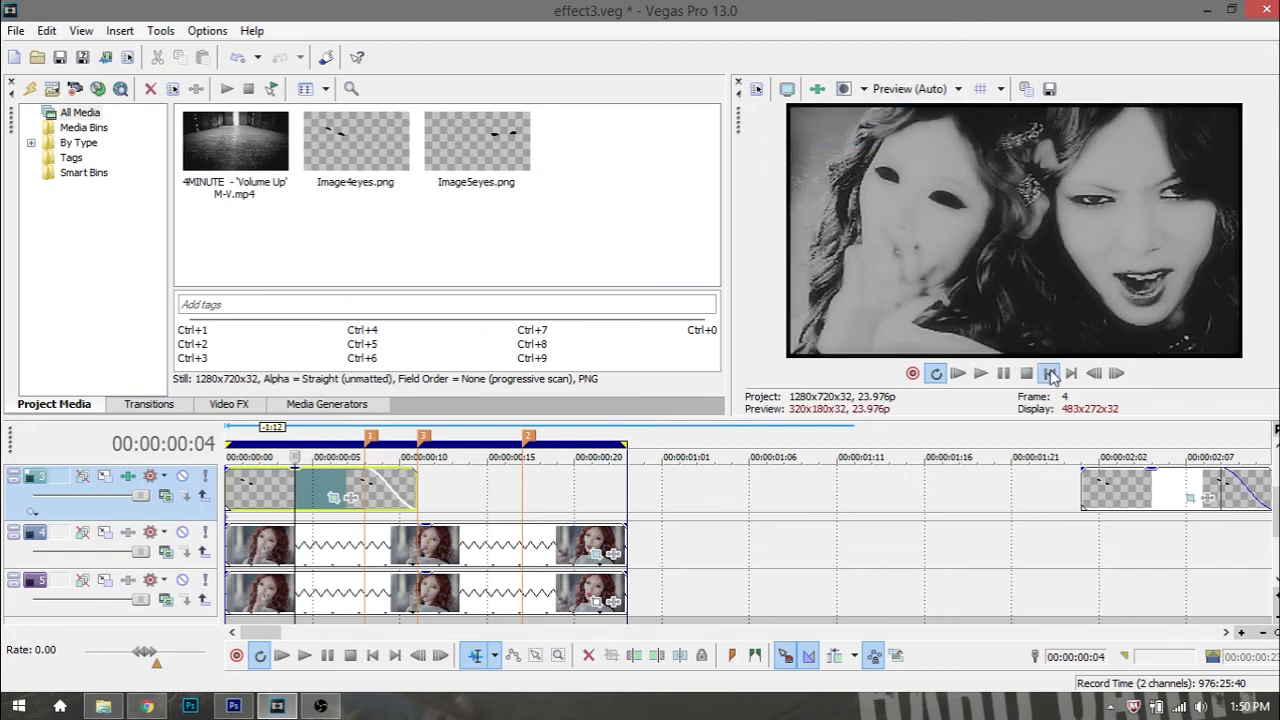
pyautogui.click(1048, 372)
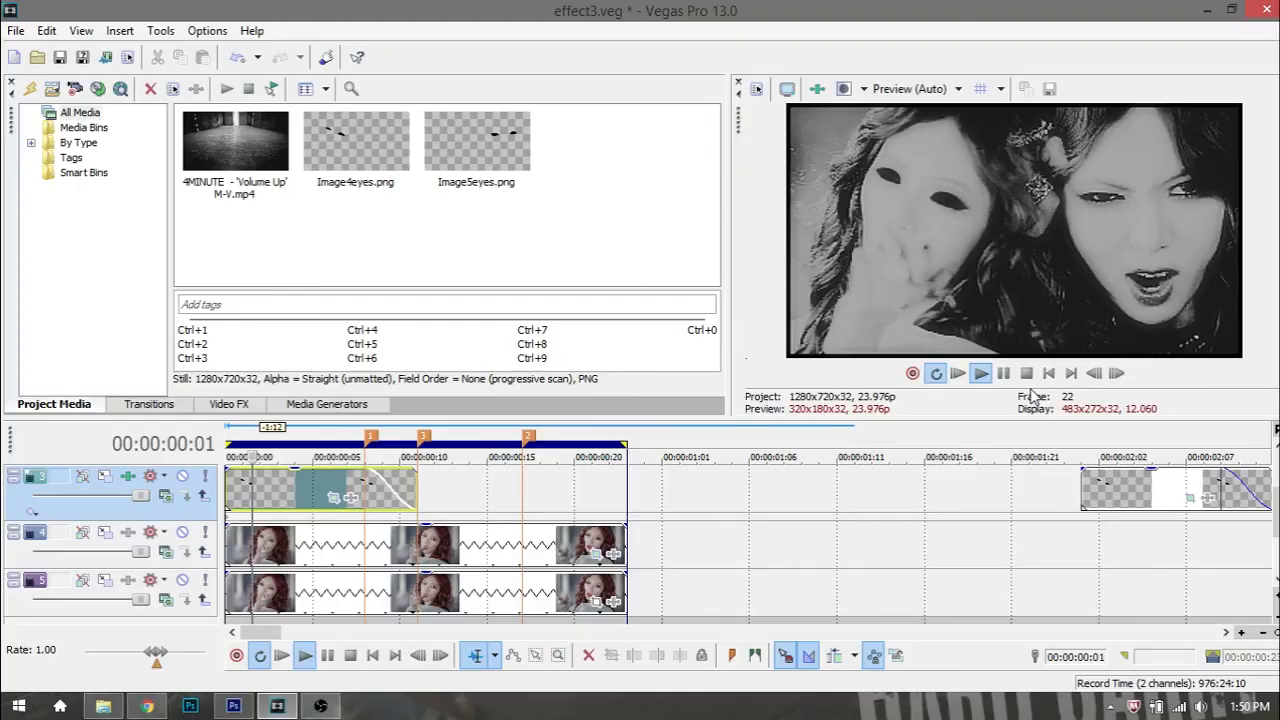
pyautogui.press('space')
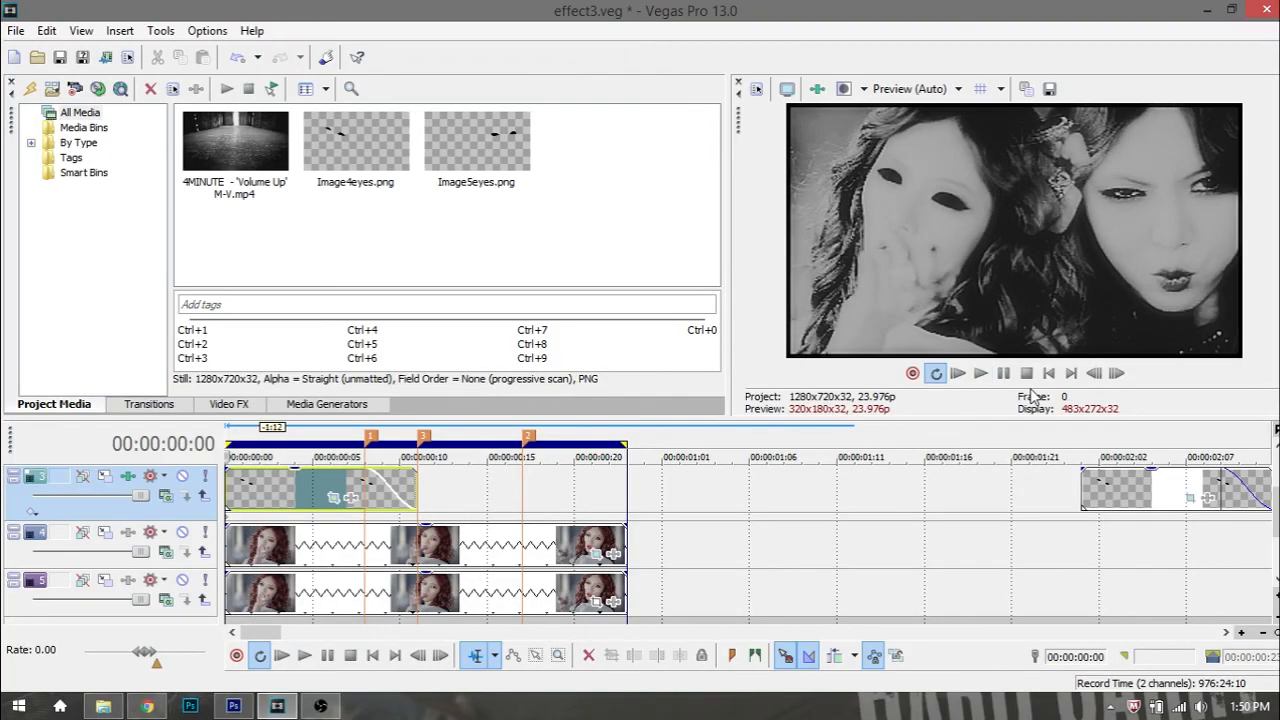